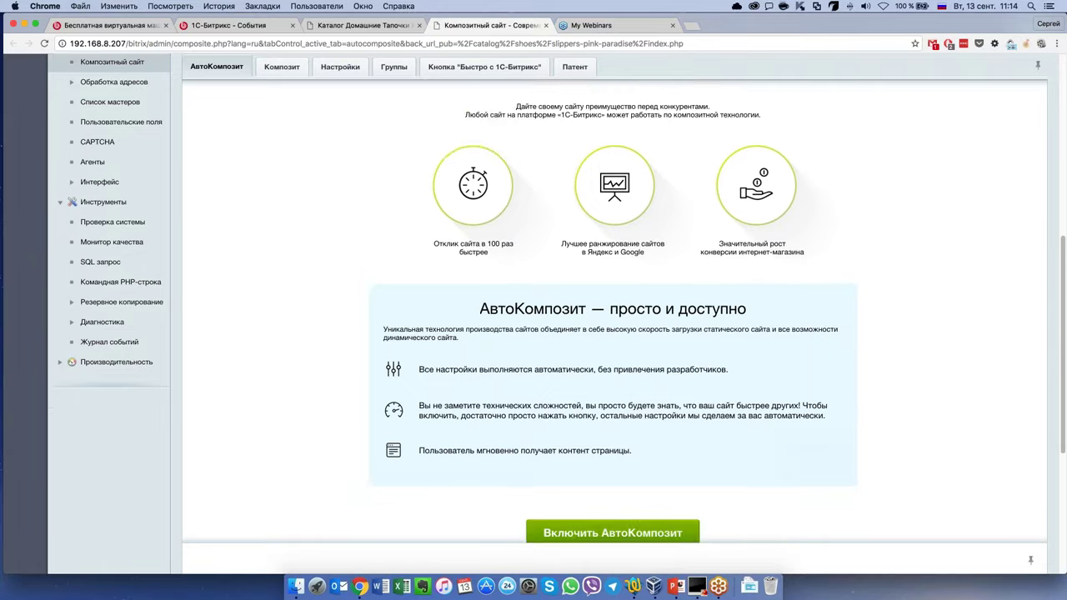
# Enable AutoComposite (АвтоКомпозит) mode for the site and review the mode's status on the settings page
pyautogui.scroll(-6, 500, 437)
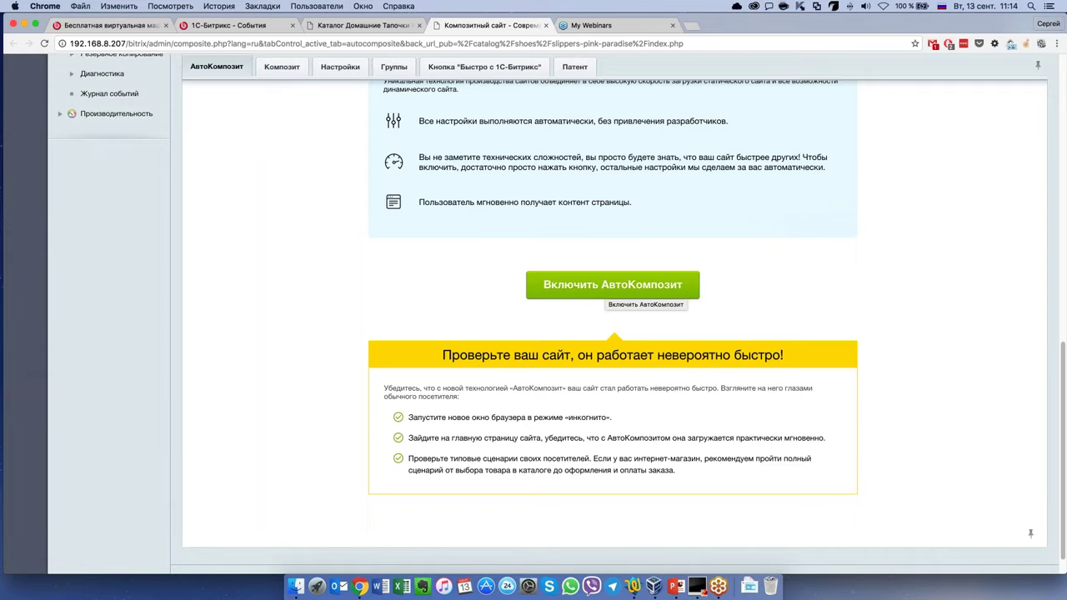
pyautogui.click(613, 287)
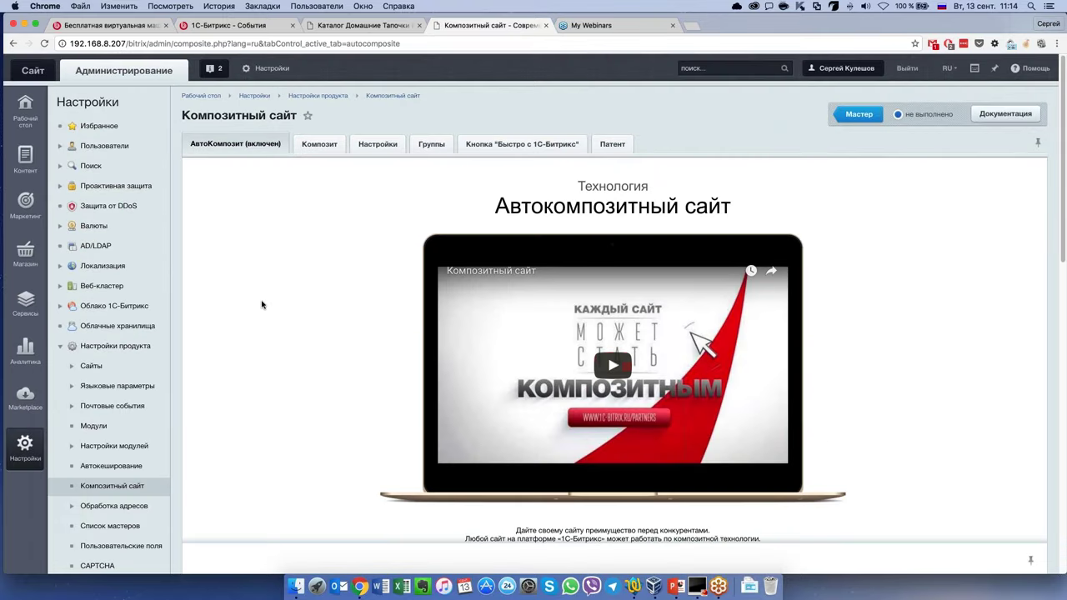
pyautogui.scroll(-10, 291, 305)
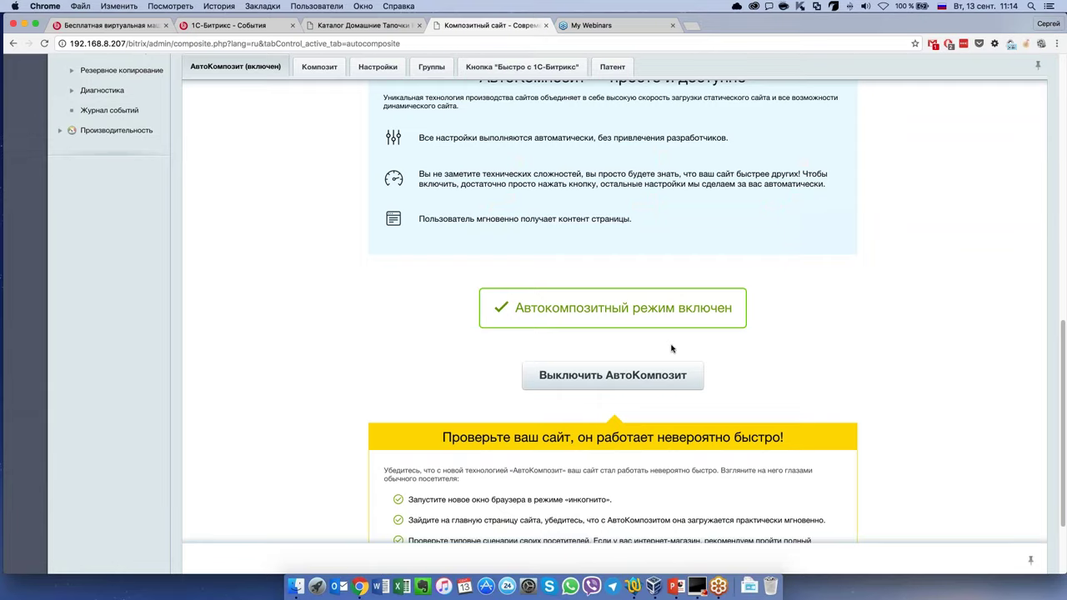
pyautogui.scroll(10, 309, 246)
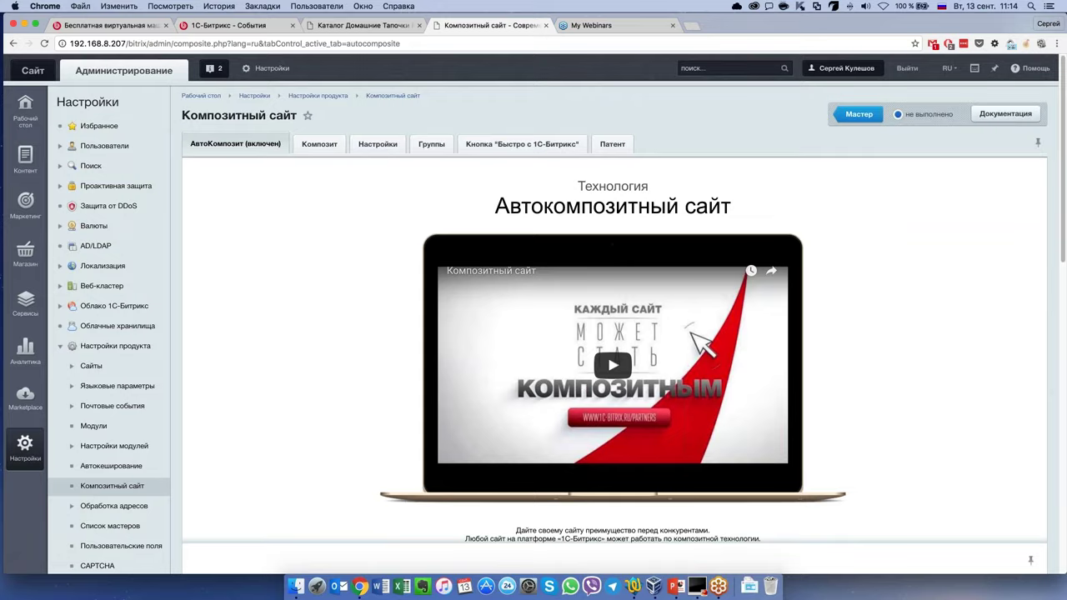
# Go from the slippers product page to the shop's home page and look through its content
pyautogui.click(358, 25)
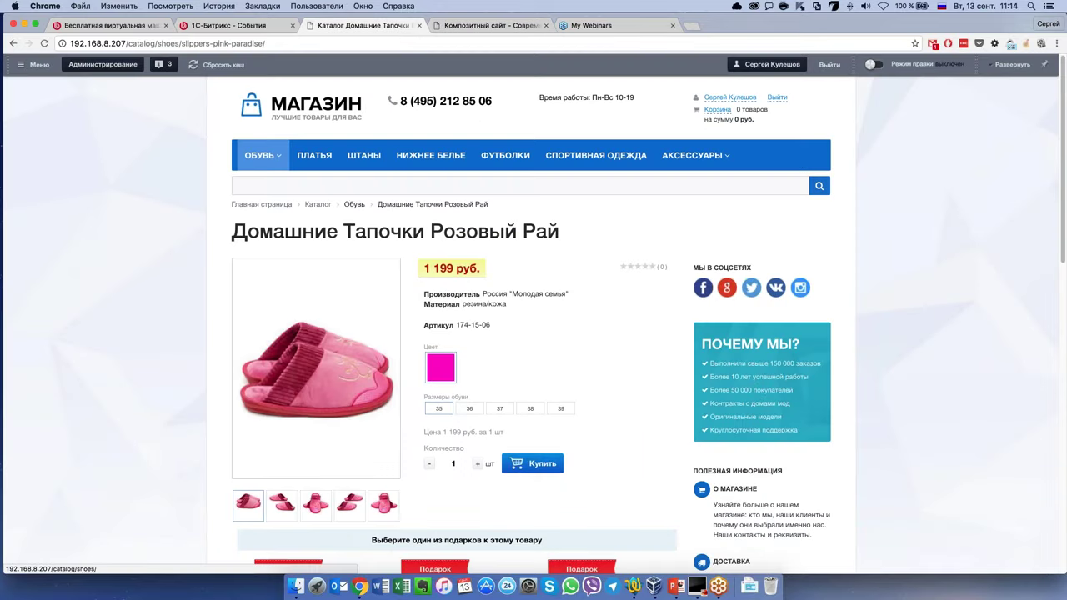
pyautogui.click(250, 104)
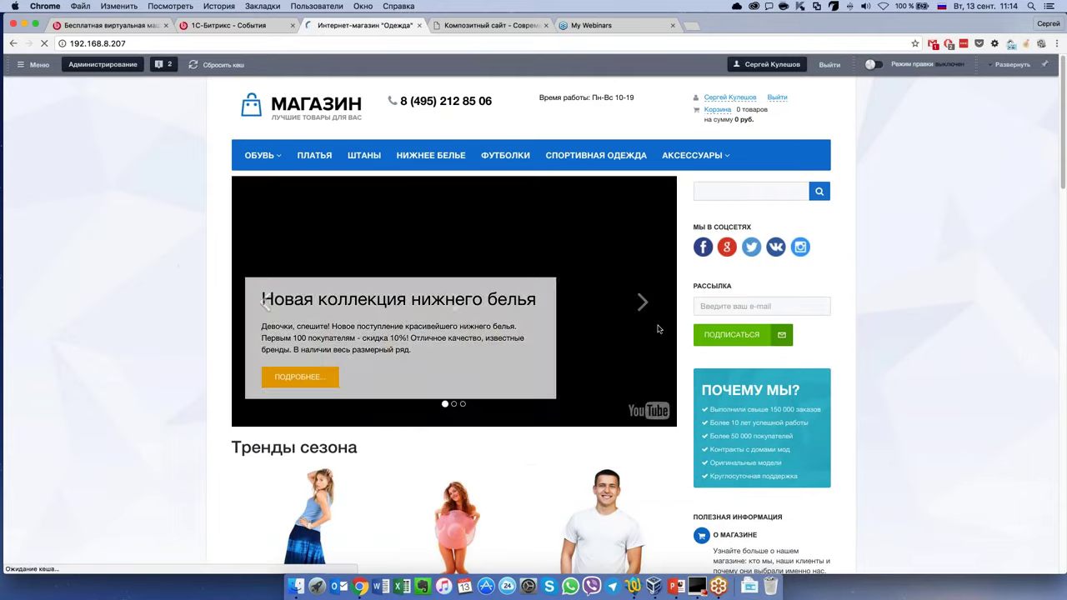
pyautogui.scroll(-20, 642, 317)
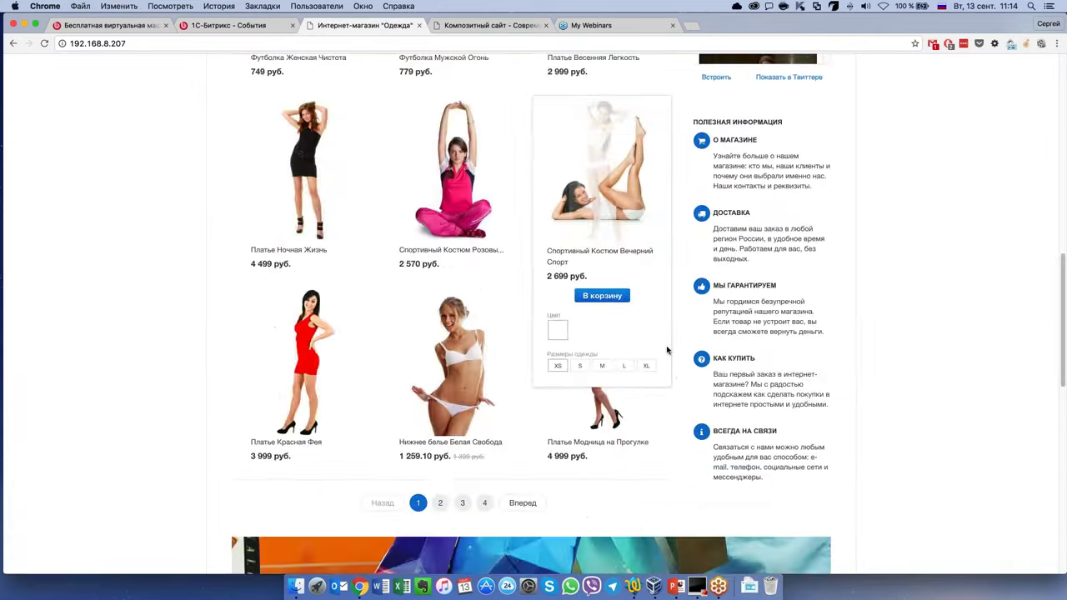
pyautogui.scroll(20, 643, 333)
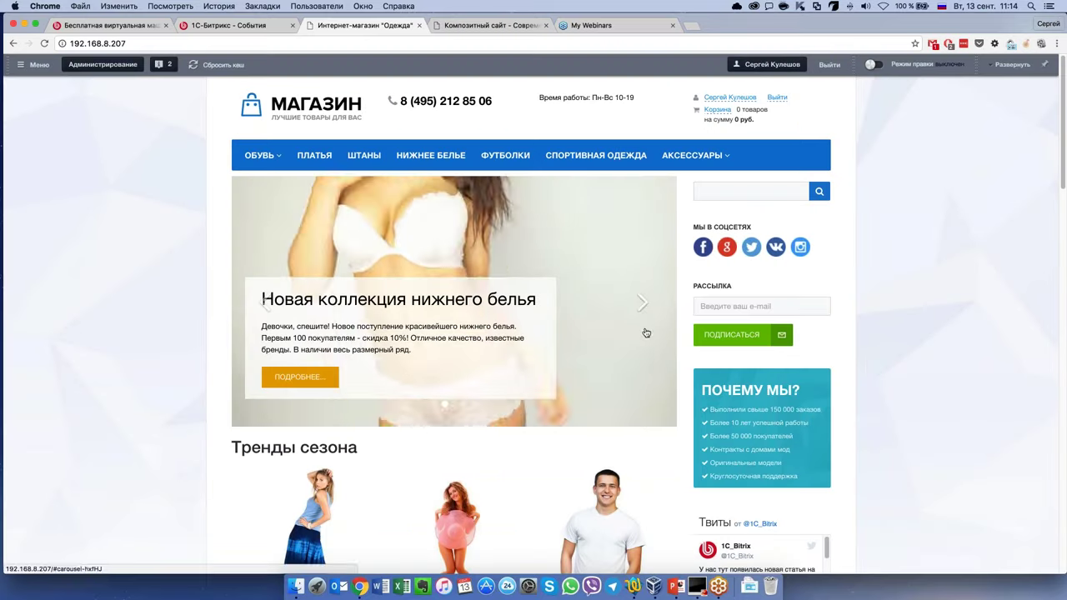
pyautogui.click(126, 43)
pyautogui.press('super+c')
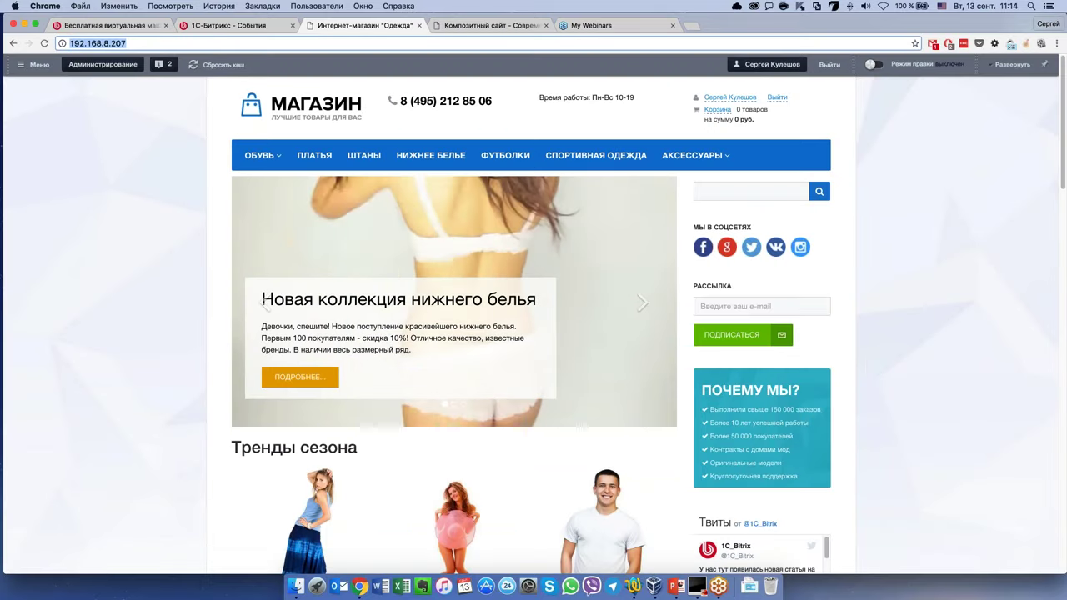
pyautogui.click(1057, 43)
pyautogui.click(929, 99)
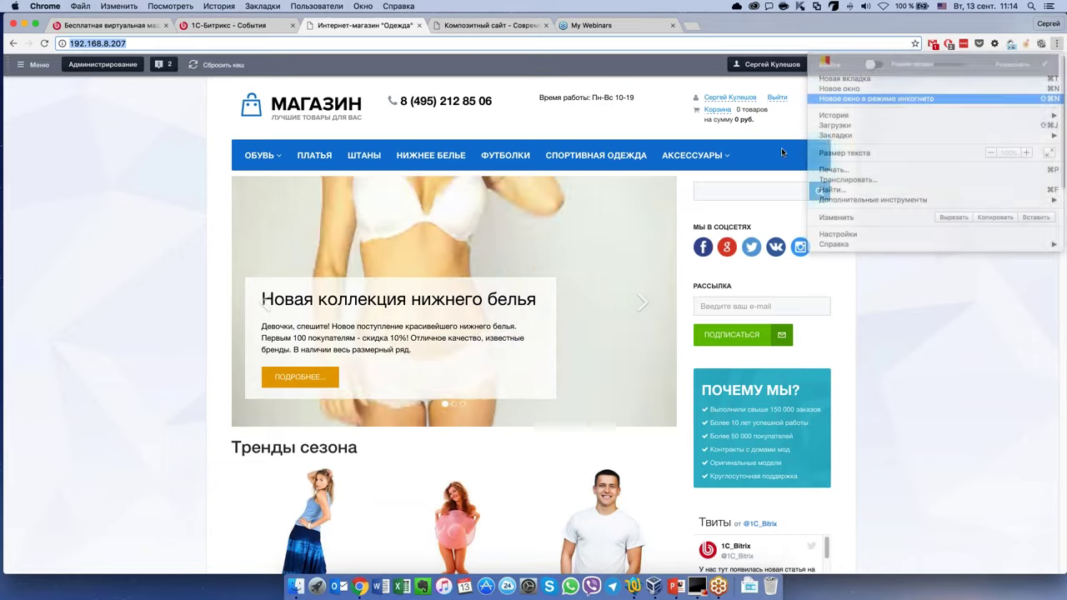
pyautogui.press('super+v')
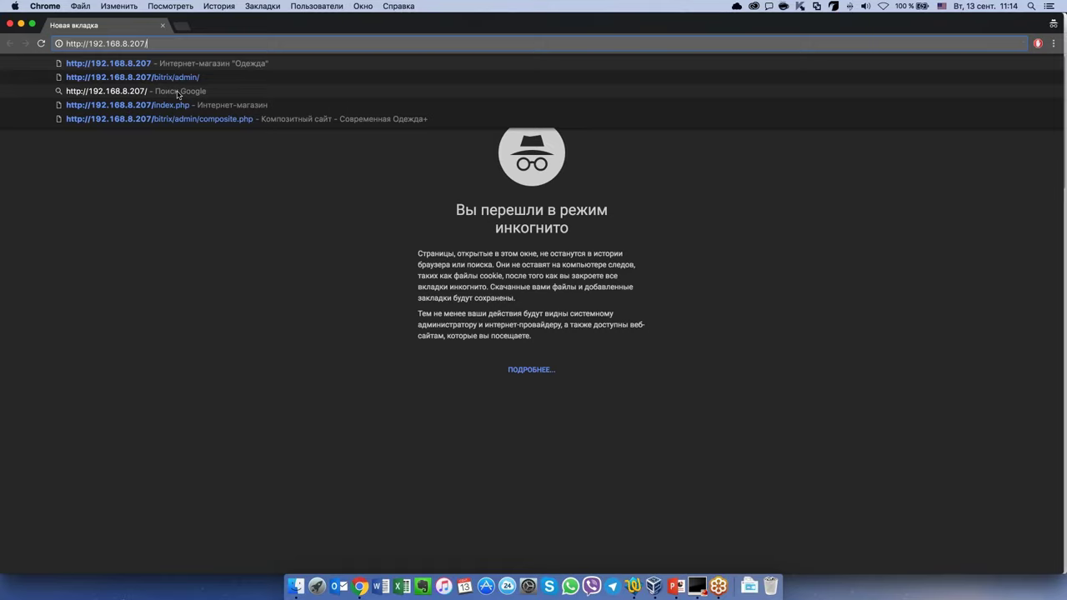
pyautogui.press('Return')
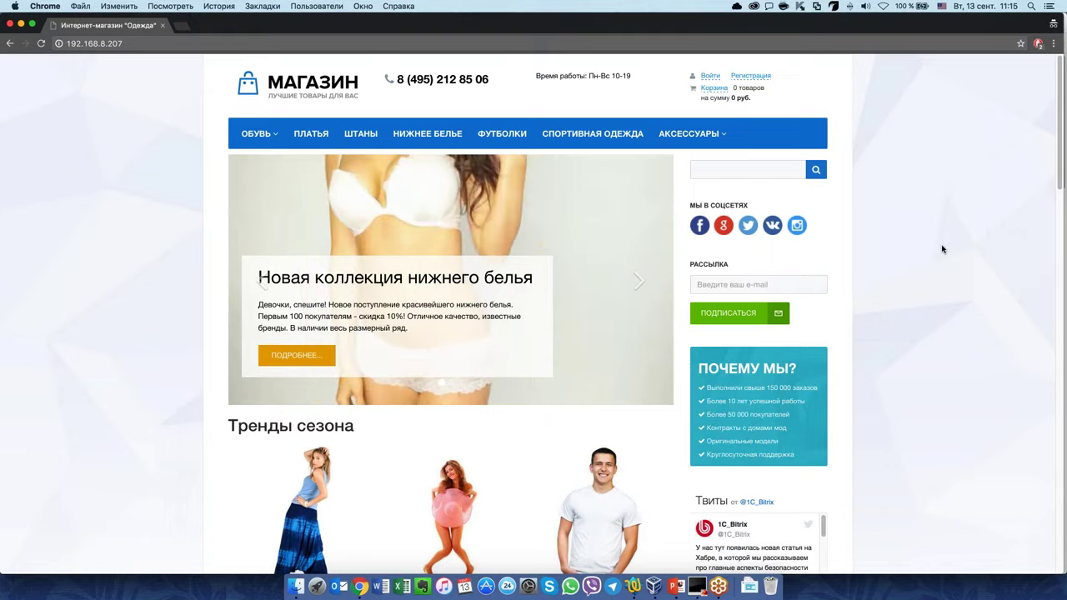
# Examine the incognito home page down to the "Быстро с 1С-Битрикс" badge in the footer
pyautogui.scroll(-5, 940, 251)
pyautogui.scroll(-15, 905, 287)
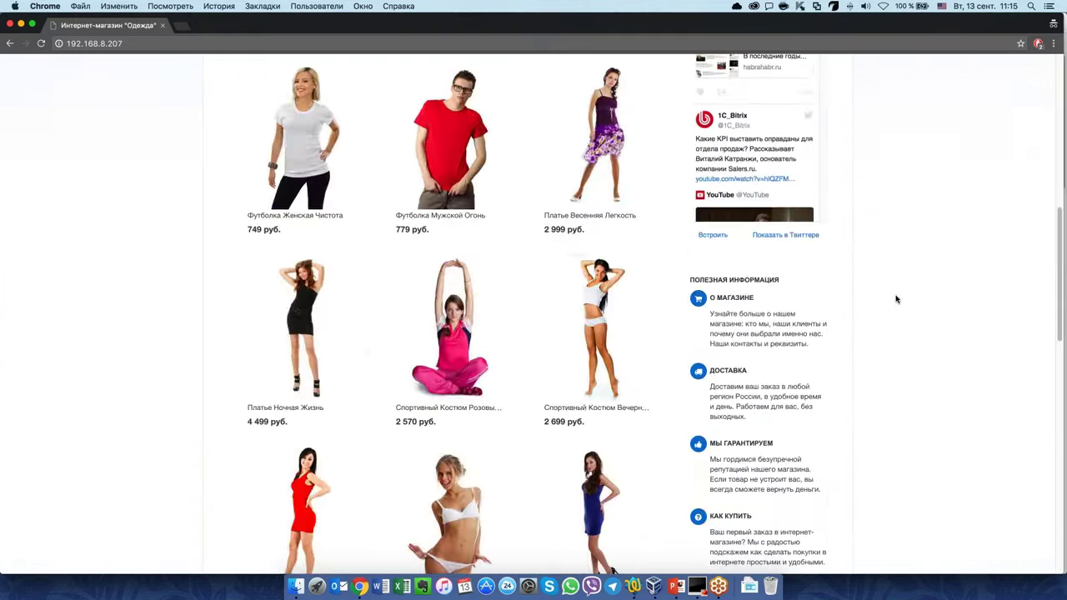
pyautogui.scroll(-2, 900, 296)
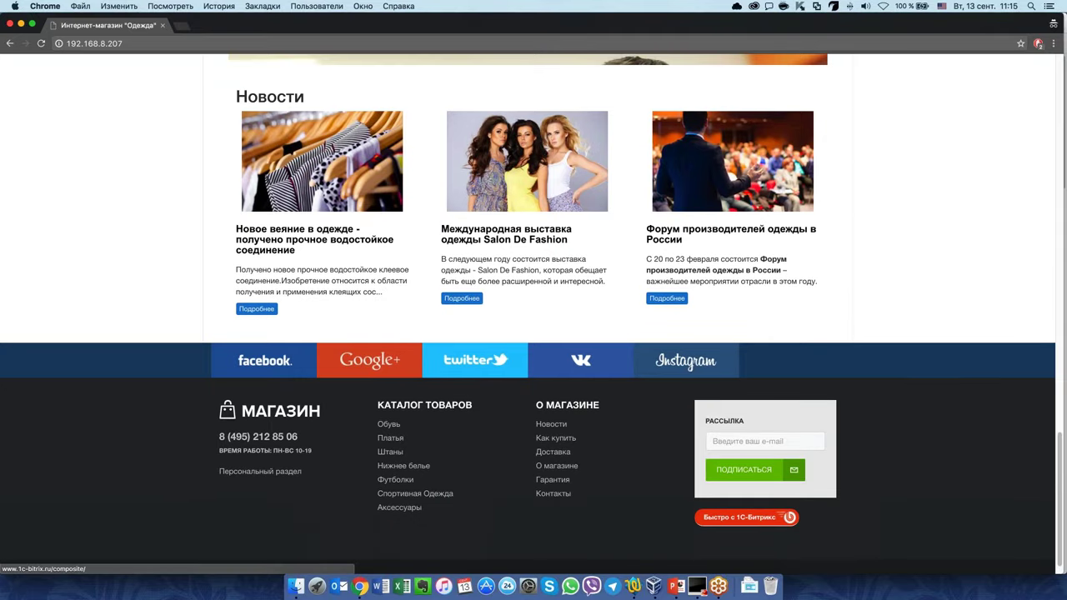
pyautogui.scroll(10, 433, 427)
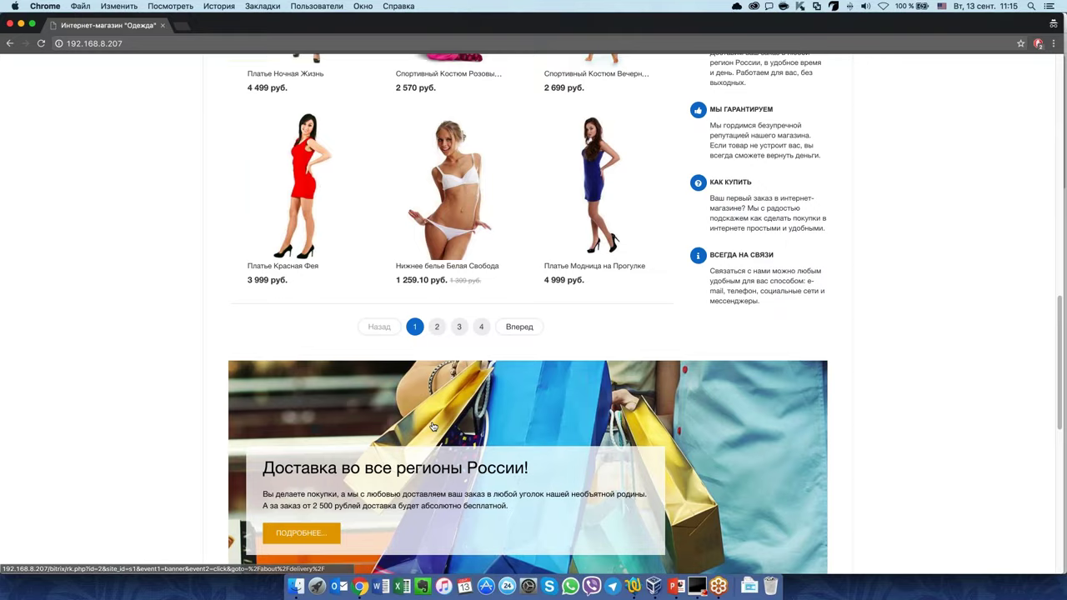
pyautogui.scroll(10, 433, 427)
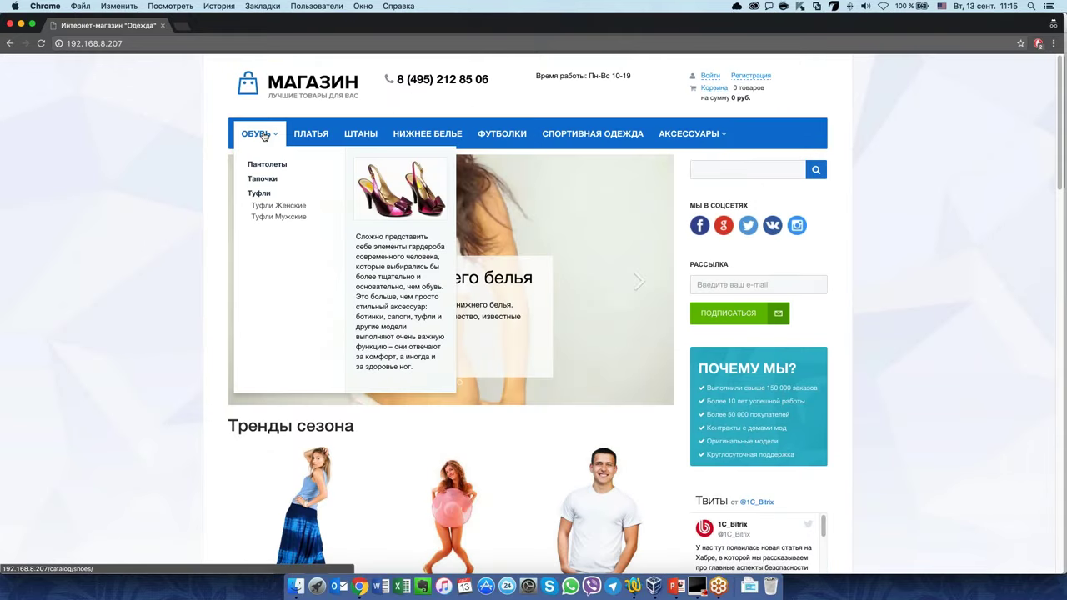
# Open the Обувь catalog section and look through its product list
pyautogui.click(263, 136)
pyautogui.scroll(-5, 118, 338)
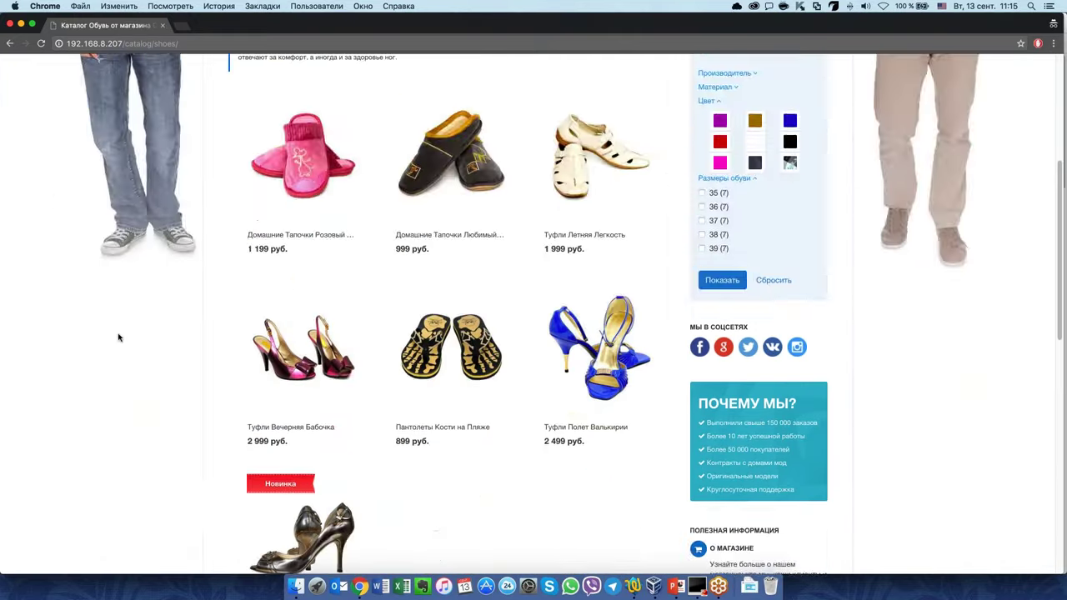
pyautogui.scroll(-10, 138, 341)
pyautogui.scroll(15, 141, 342)
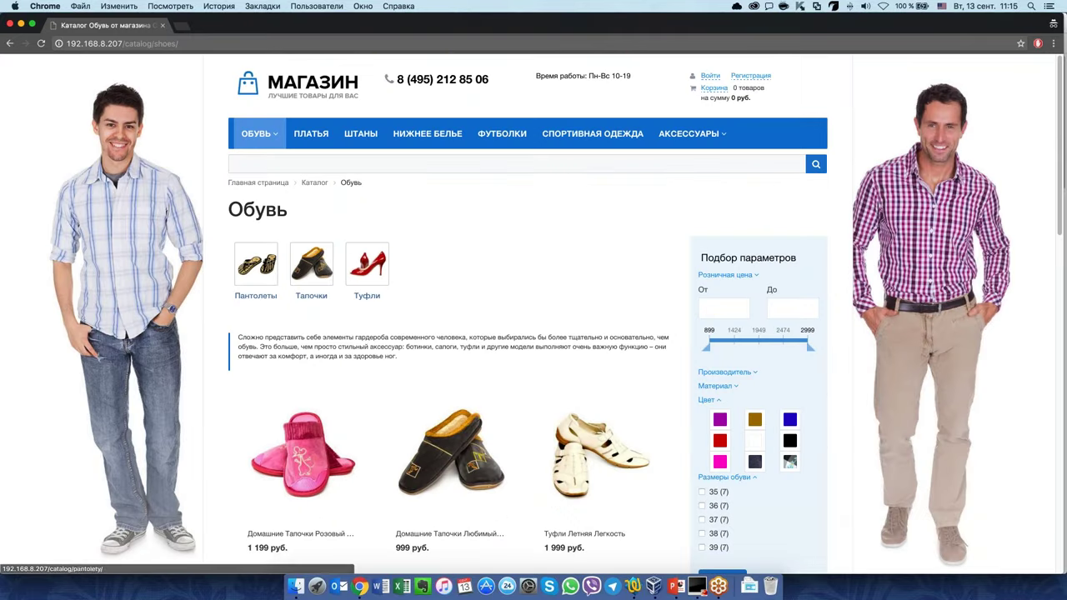
# Browse the Тапочки subsection and open the product "Домашние Тапочки Розовый Рай"
pyautogui.click(142, 343)
pyautogui.scroll(-9, 602, 361)
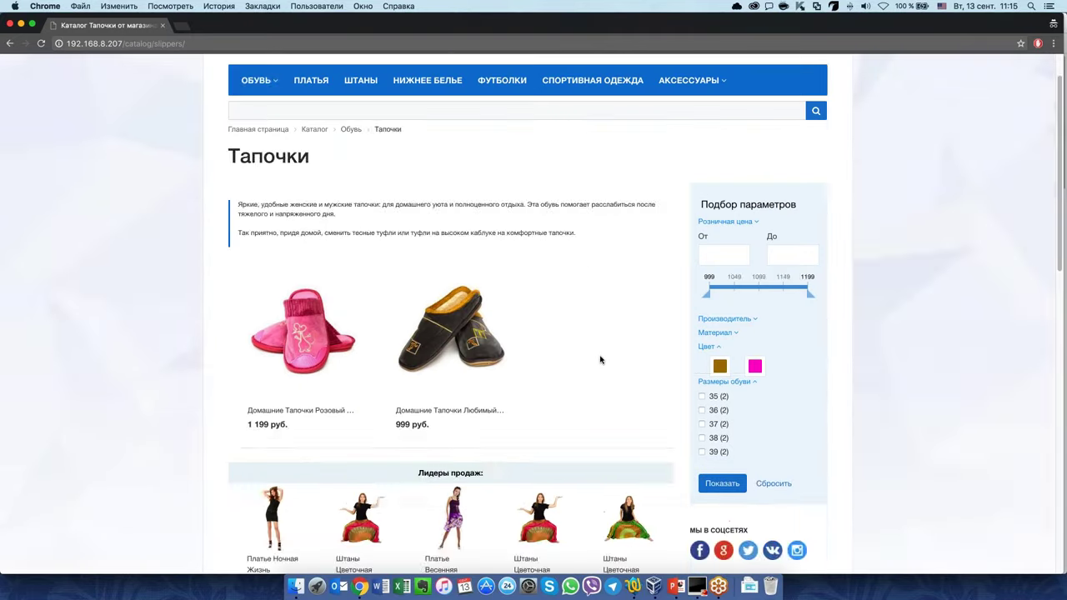
pyautogui.scroll(9, 531, 371)
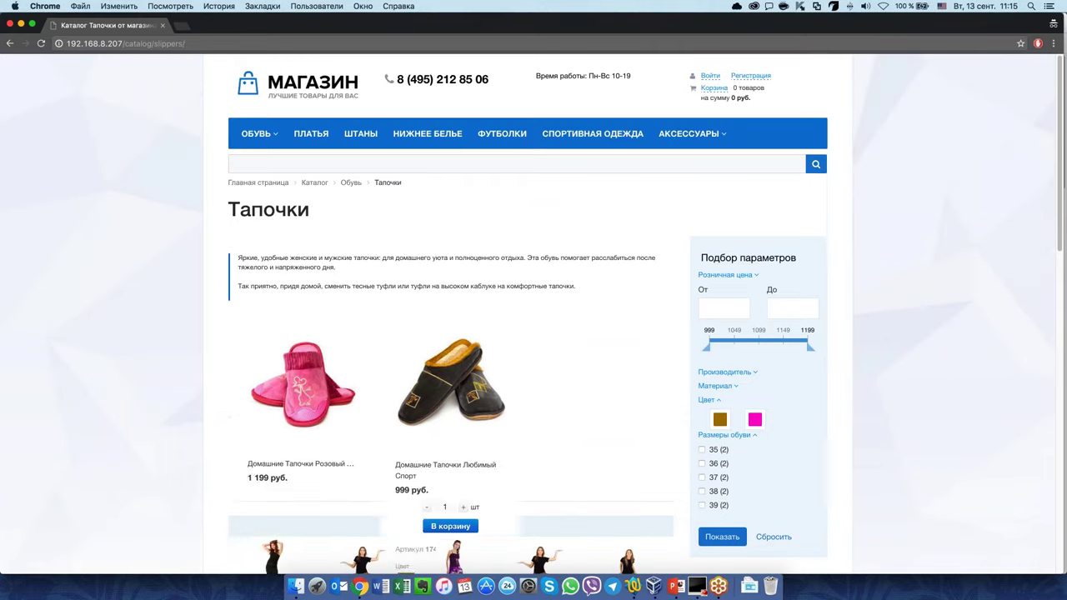
pyautogui.click(322, 391)
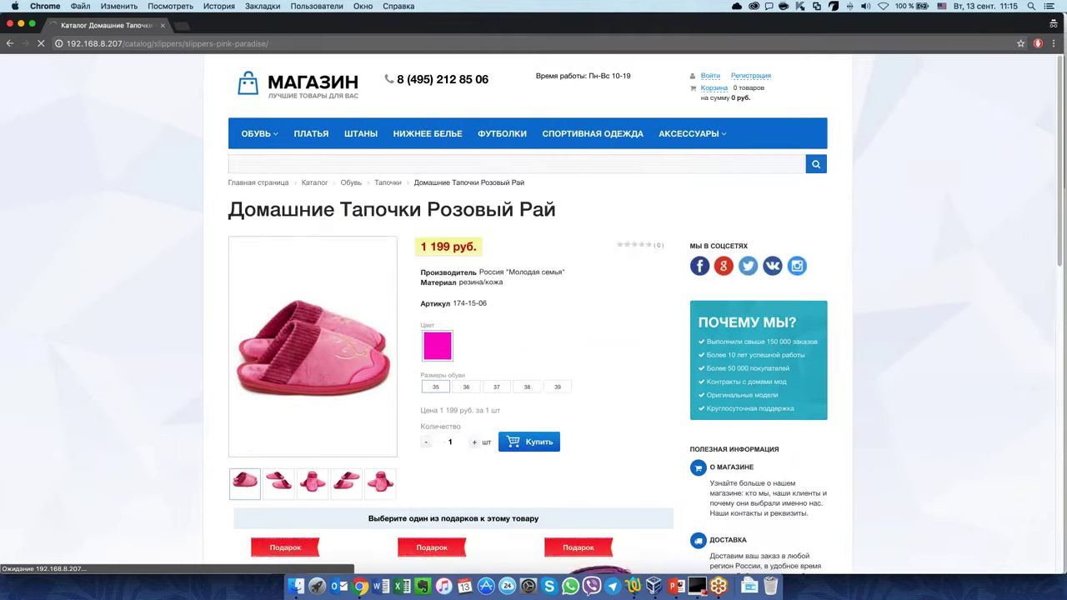
# Return to the shop's home page and check its footer for the composite badge
pyautogui.click(259, 182)
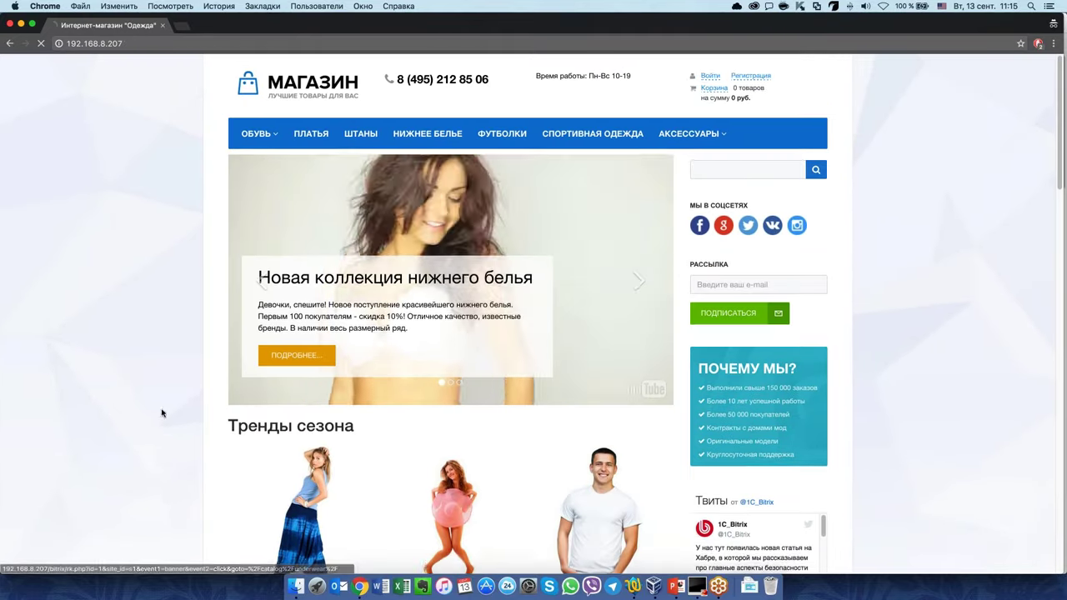
pyautogui.scroll(-1, 161, 412)
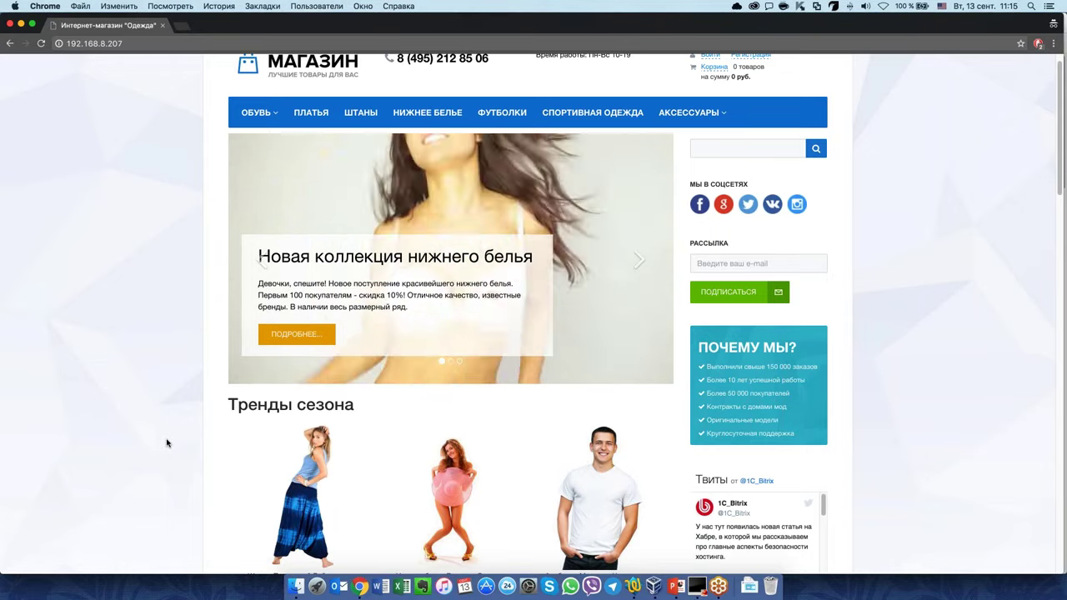
pyautogui.scroll(-5, 127, 435)
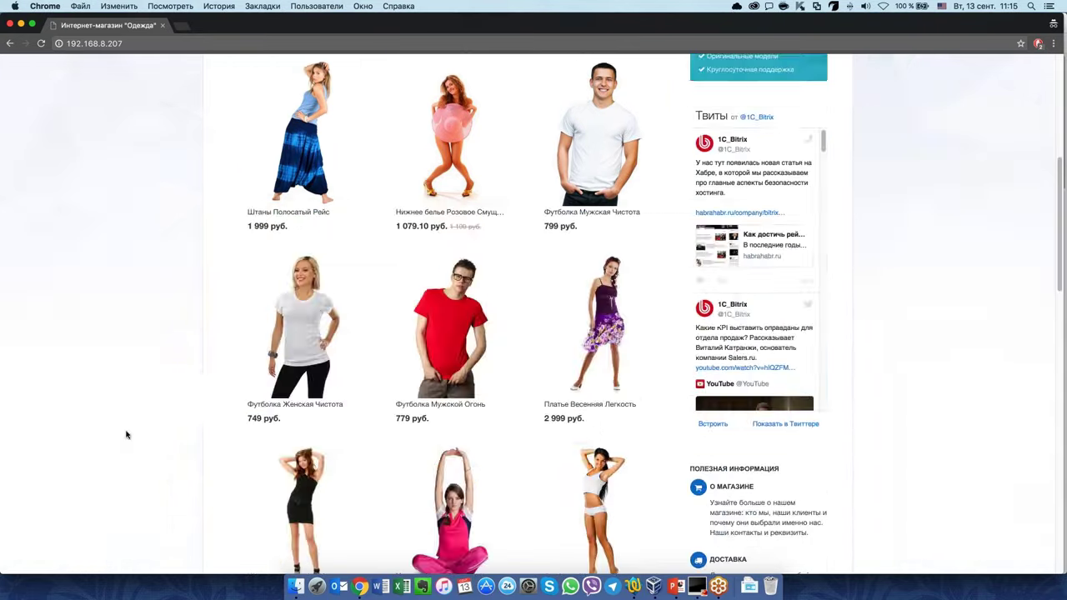
pyautogui.scroll(-10, 127, 434)
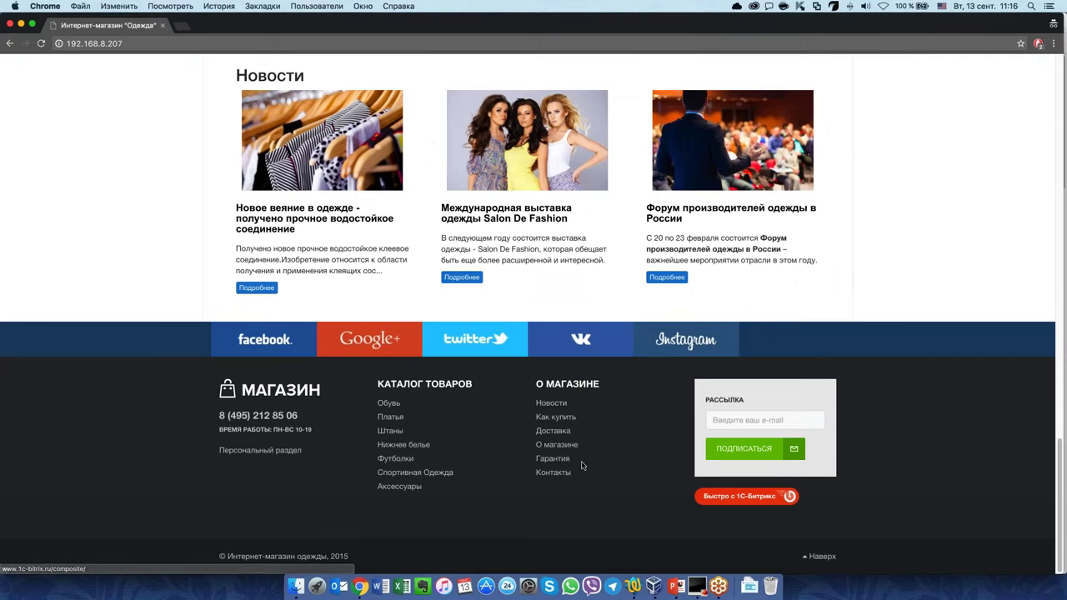
# Open the news article "Новое веяние в одежде - получено прочное водостойкое соединение" and check its footer for the composite badge
pyautogui.click(277, 212)
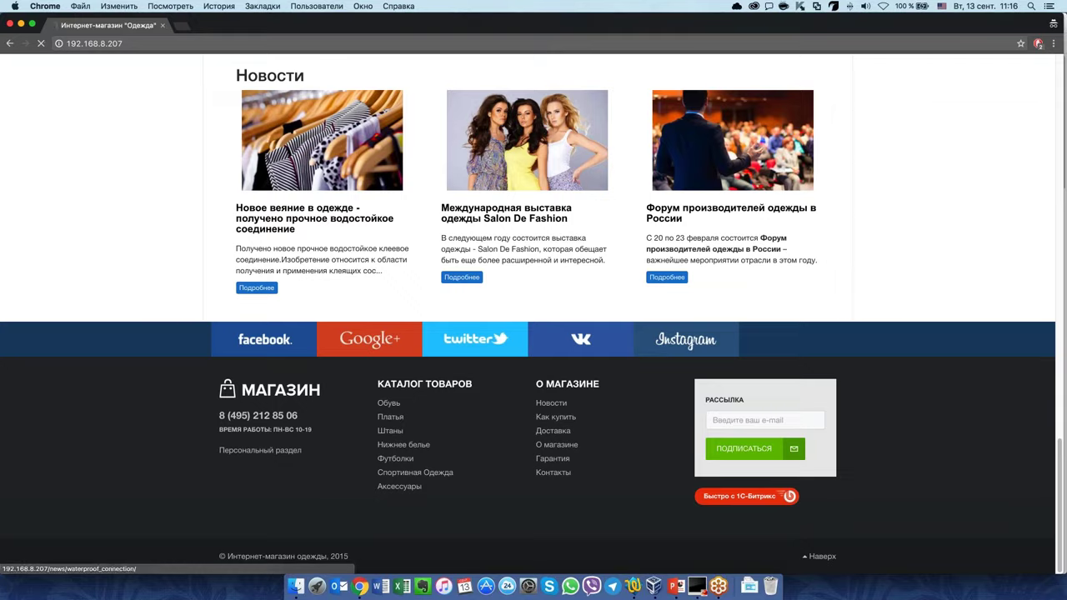
pyautogui.scroll(-15, 417, 337)
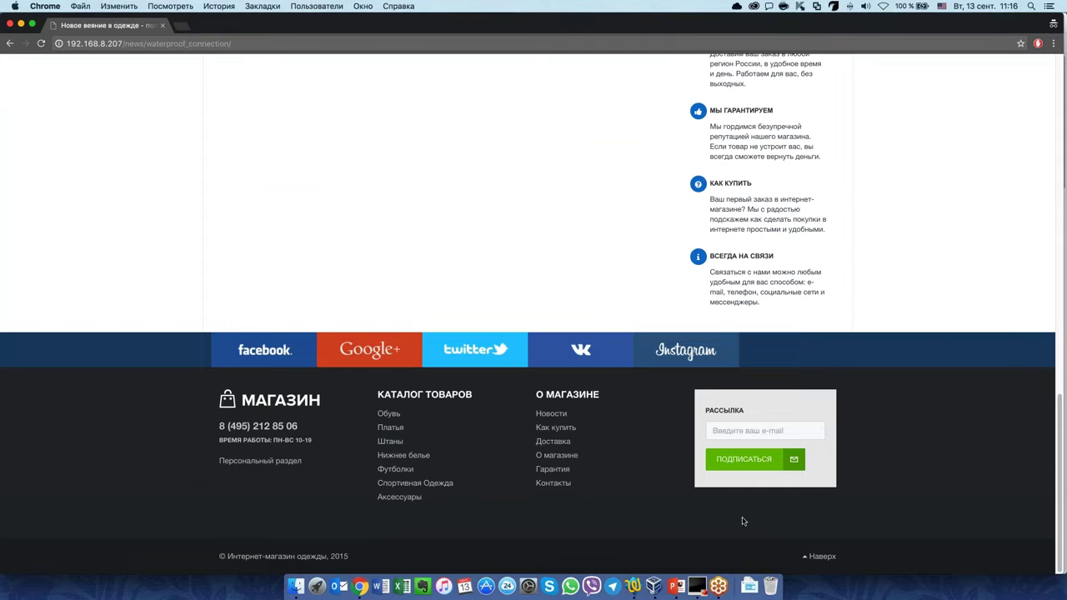
pyautogui.scroll(15, 744, 521)
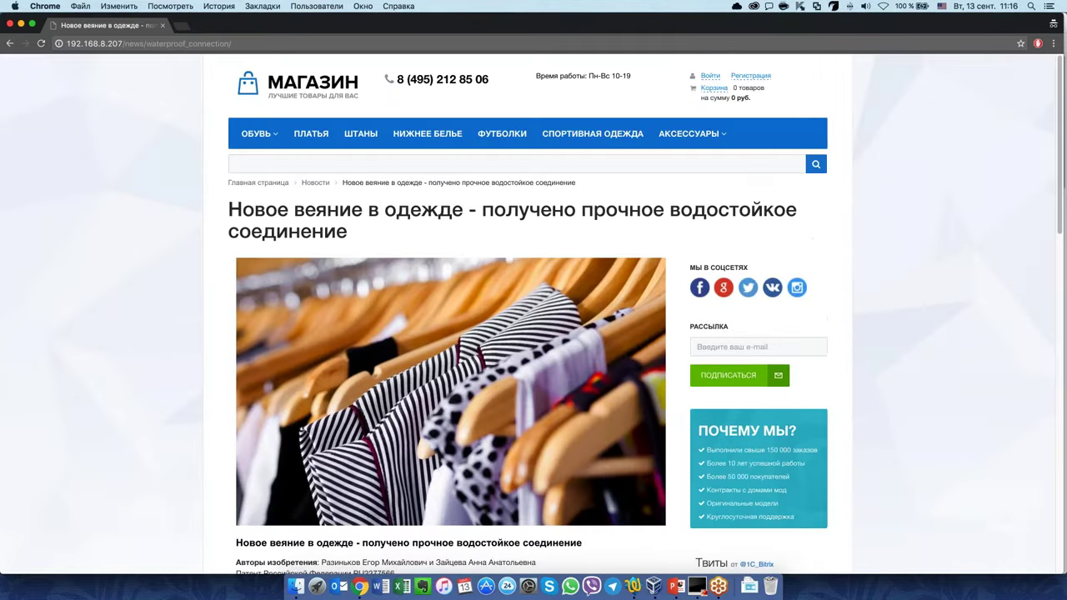
# Reload the waterproof compound article and check its footer for the composite badge again
pyautogui.press('super+r')
pyautogui.scroll(-15, 156, 324)
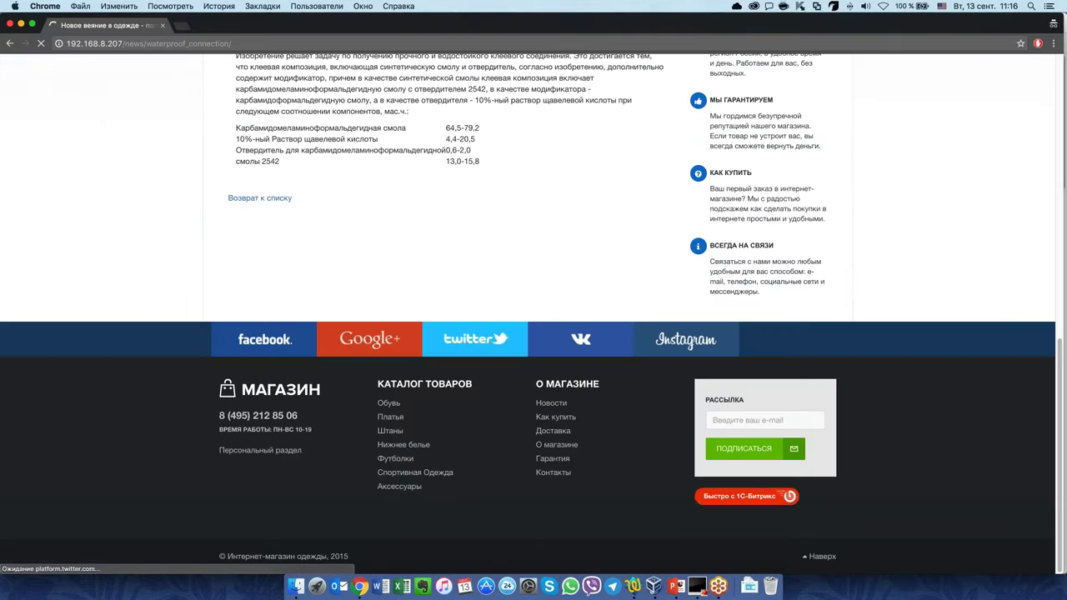
pyautogui.scroll(15, 297, 260)
pyautogui.scroll(-3, 298, 259)
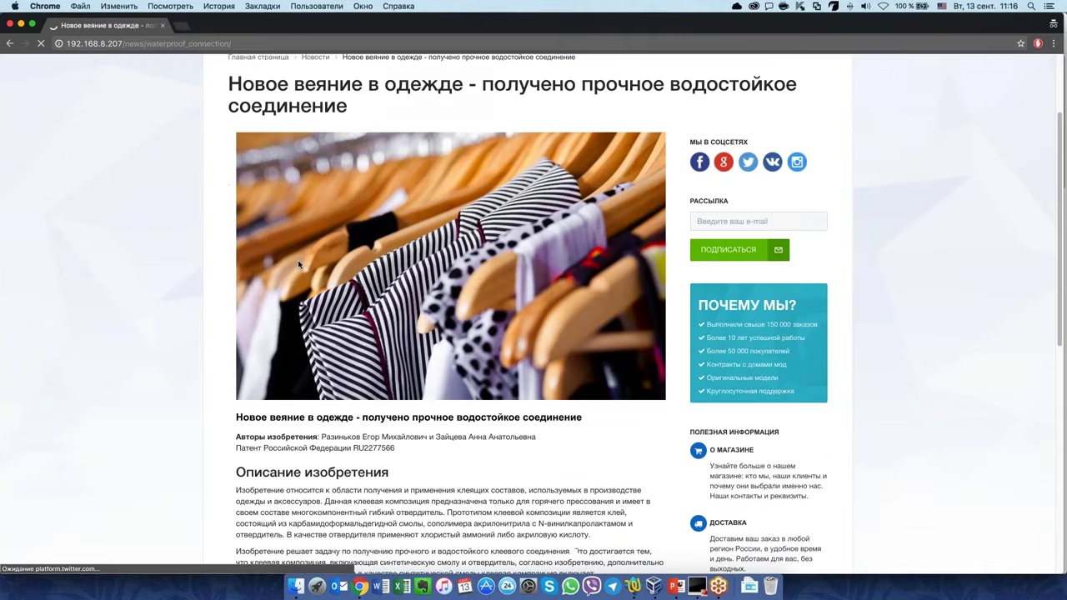
pyautogui.scroll(3, 298, 264)
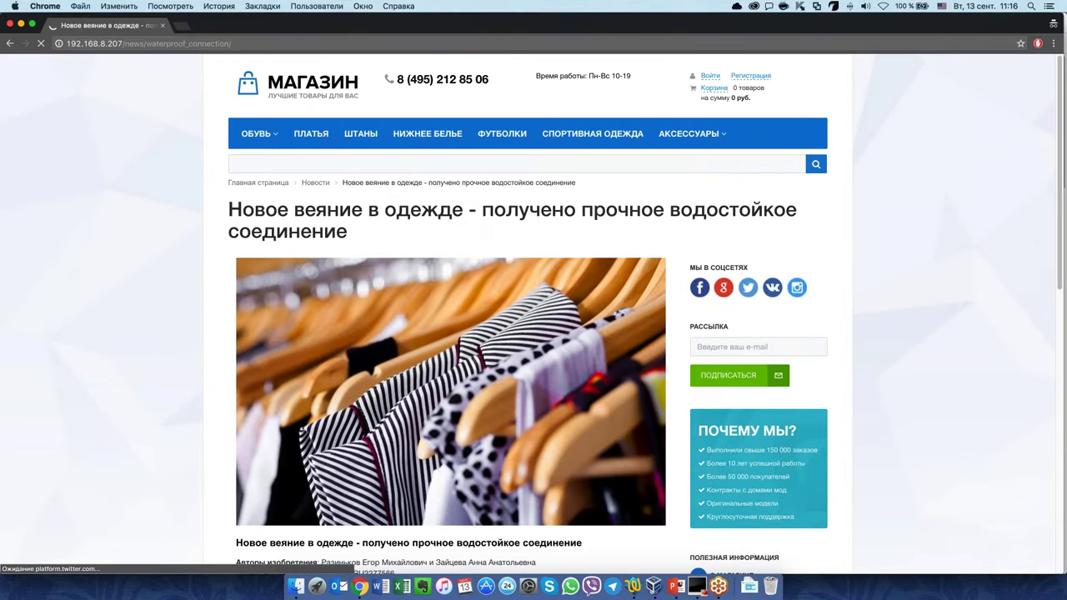
# Open the article "Международная выставка одежды Salon De Fashion" from the Новости list and check its footer for the composite badge
pyautogui.click(315, 182)
pyautogui.scroll(-1, 450, 264)
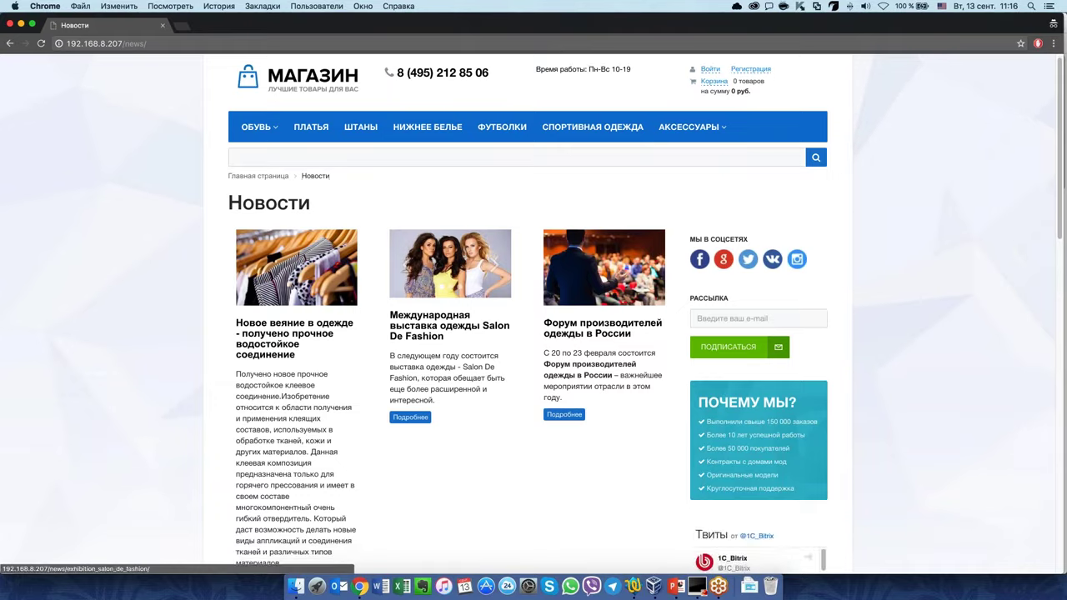
pyautogui.click(446, 317)
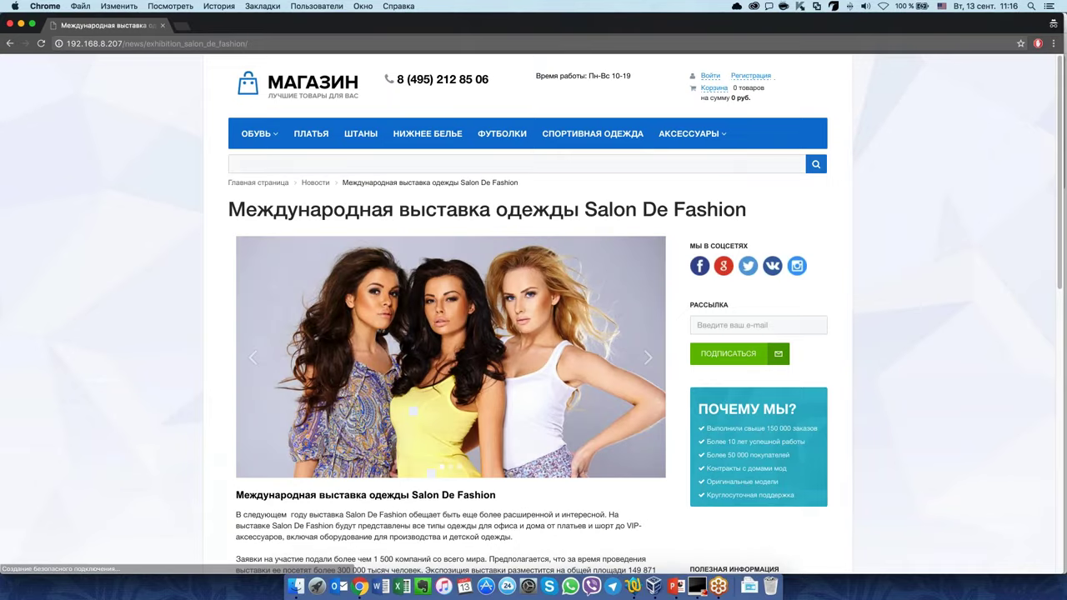
pyautogui.scroll(-15, 438, 341)
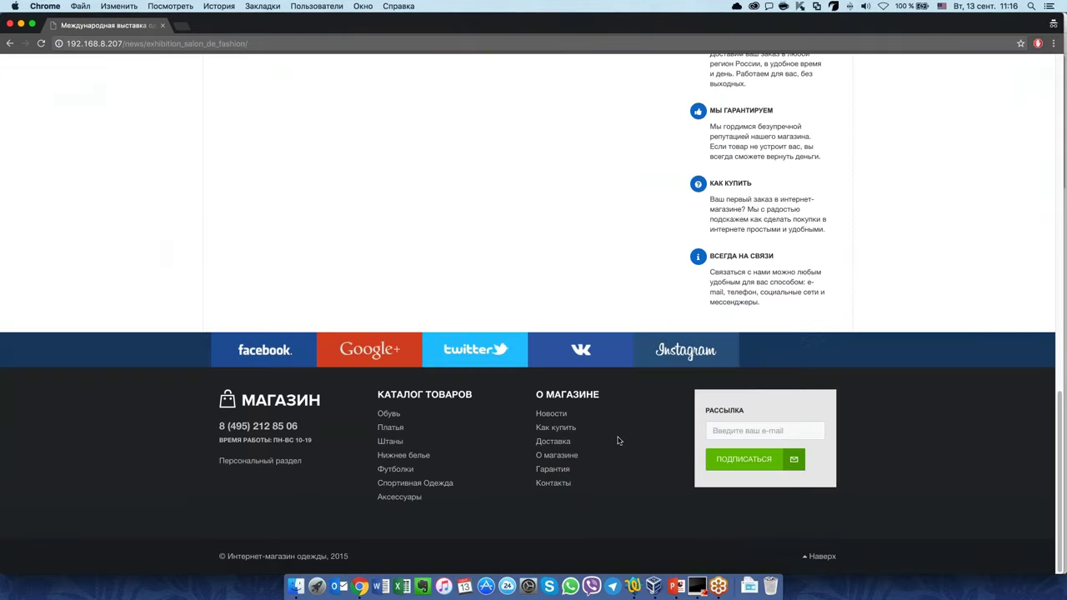
pyautogui.scroll(15, 617, 439)
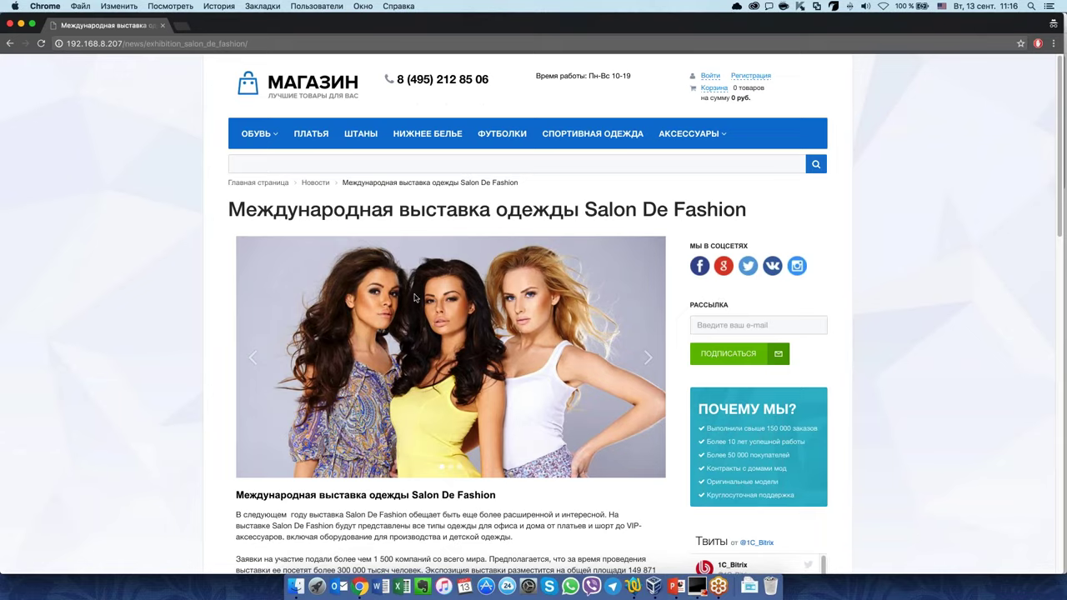
# Reload the Salon De Fashion article and check its footer for the composite badge again
pyautogui.click(40, 44)
pyautogui.scroll(-15, 423, 405)
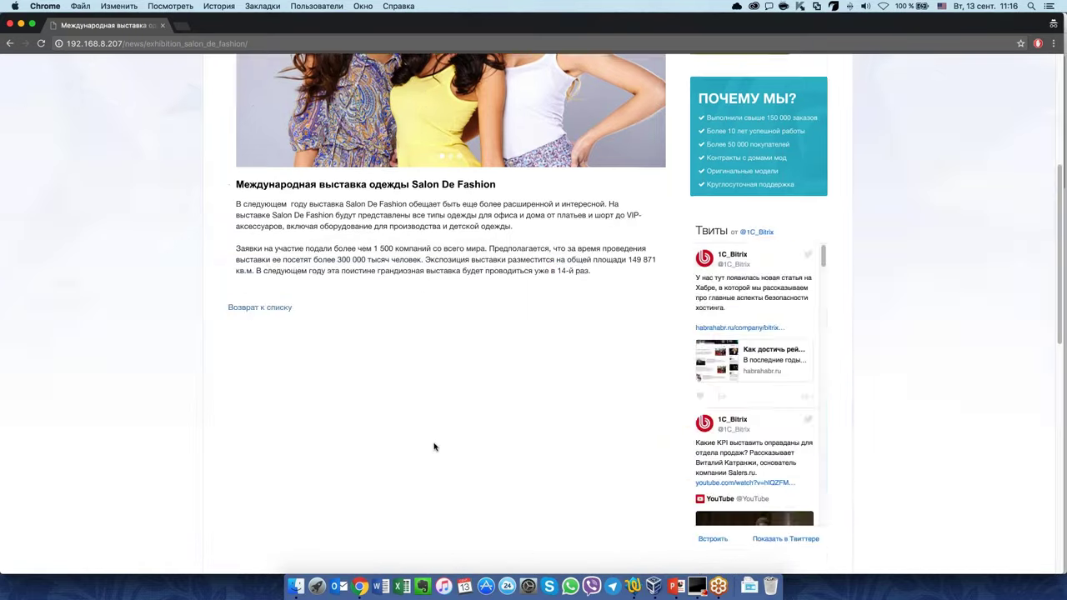
pyautogui.scroll(-5, 434, 447)
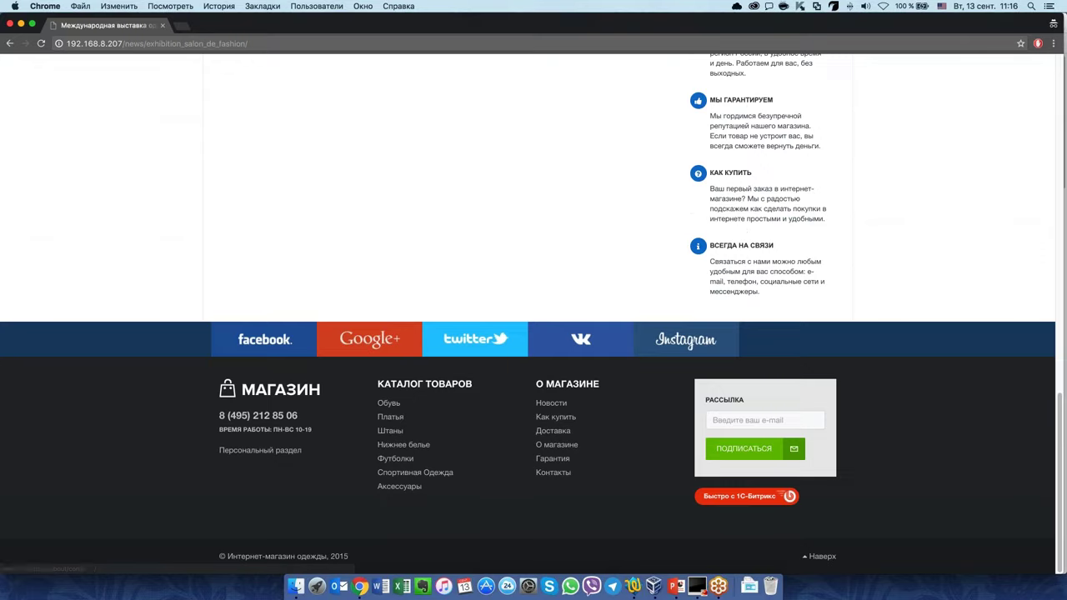
pyautogui.scroll(20, 552, 473)
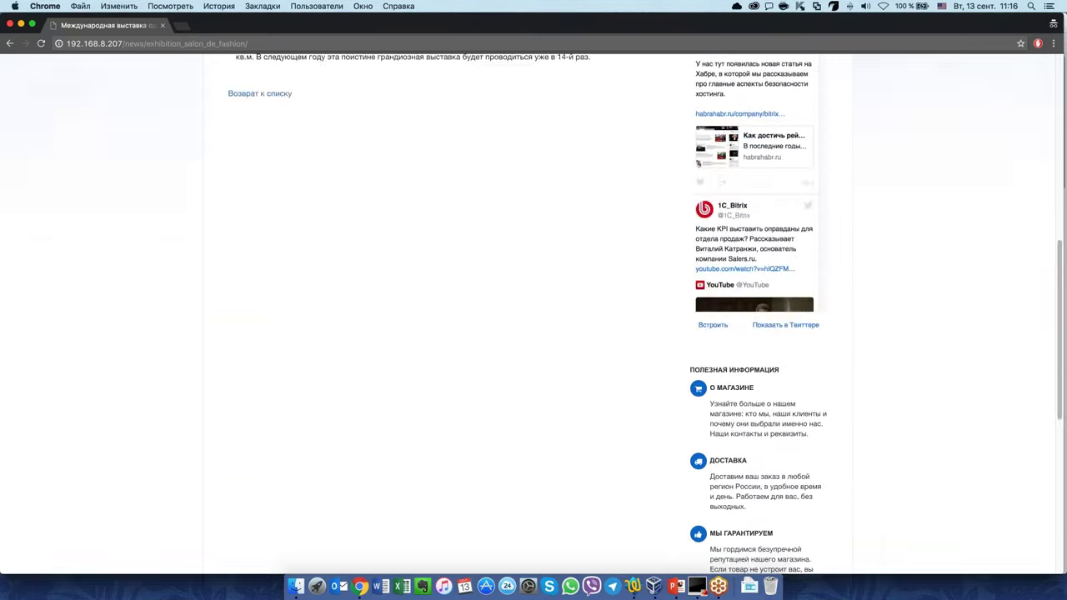
pyautogui.scroll(-20, 552, 473)
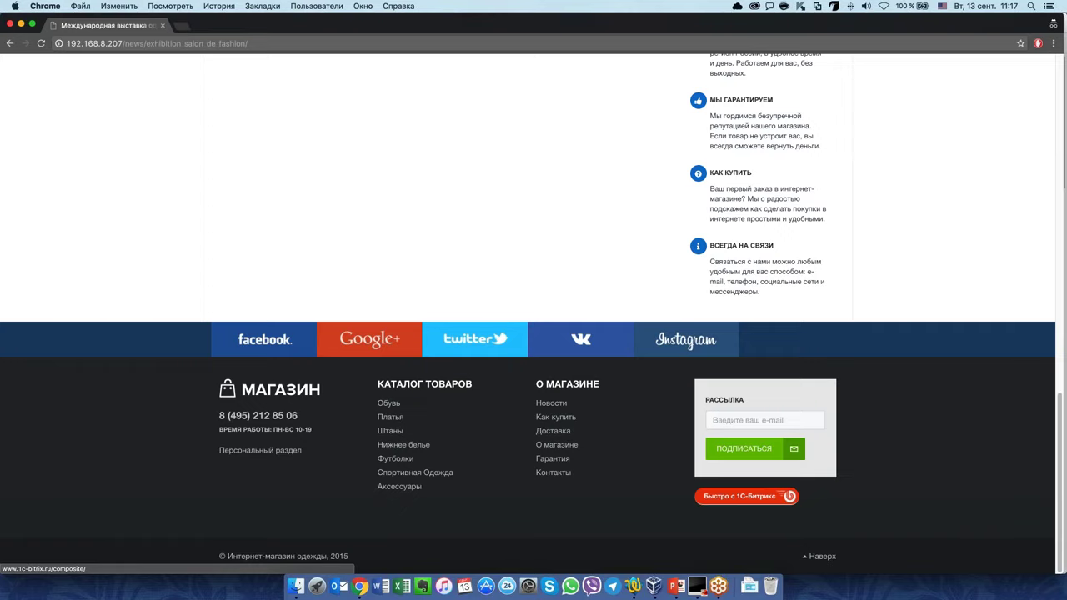
pyautogui.scroll(1, 635, 503)
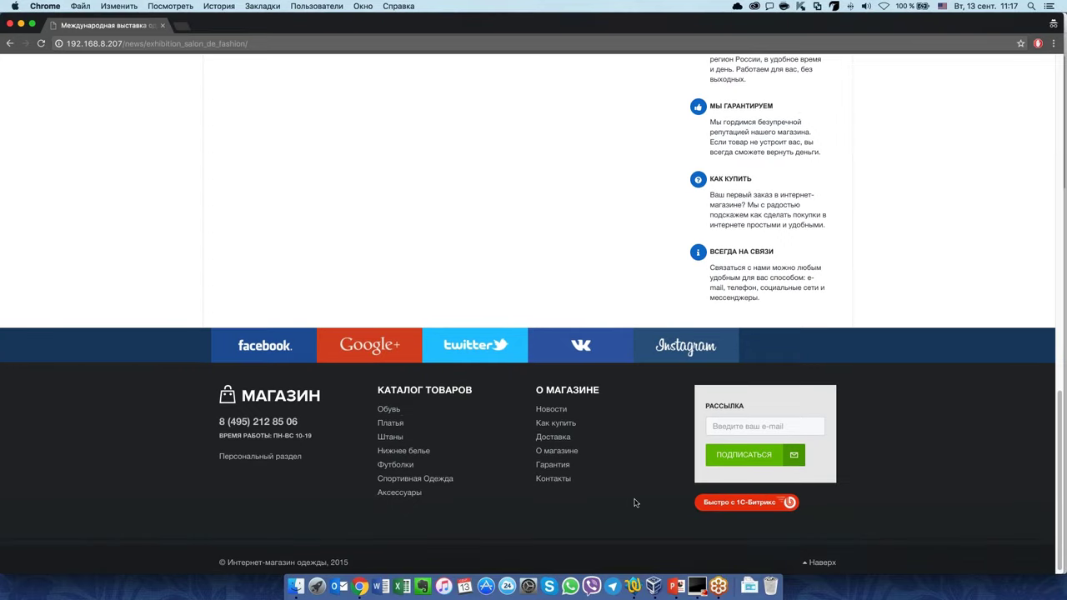
# Return to the shop's home page and record its network requests with the developer tools during a page reload
pyautogui.press('Home')
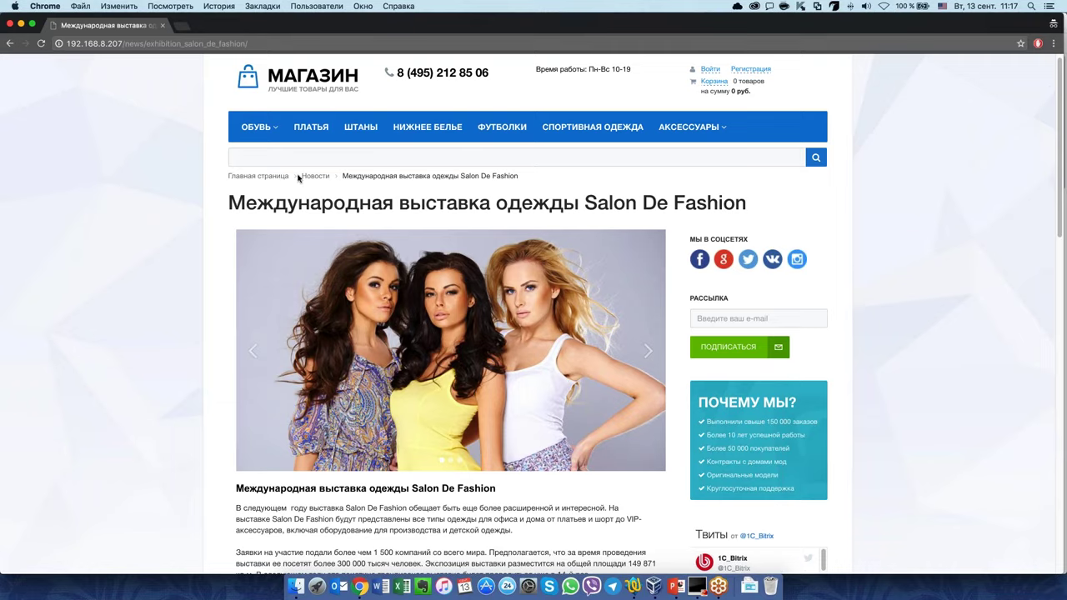
pyautogui.click(258, 176)
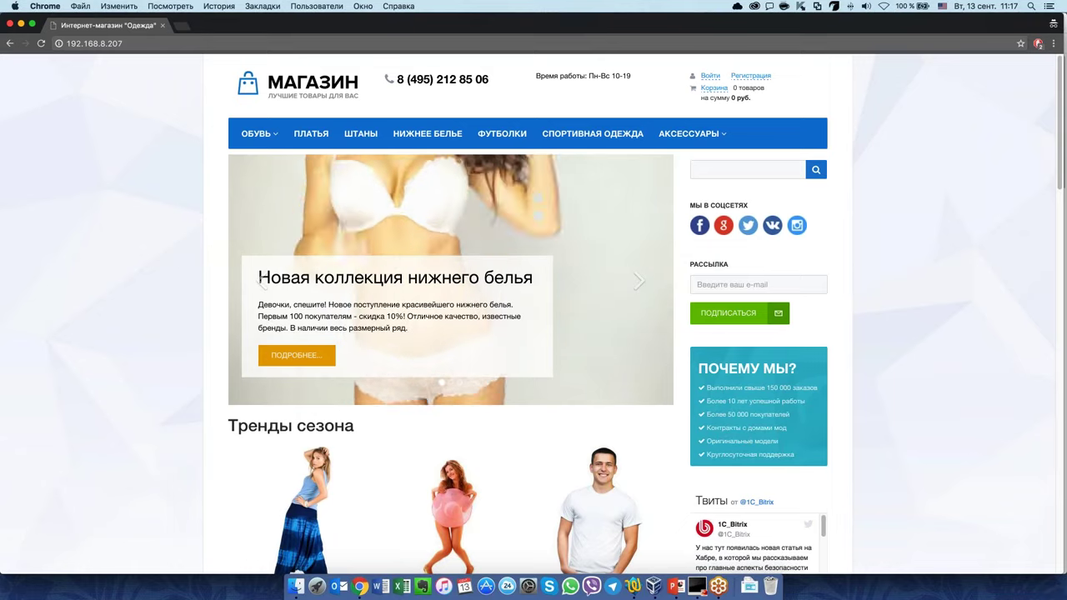
pyautogui.rightClick(155, 340)
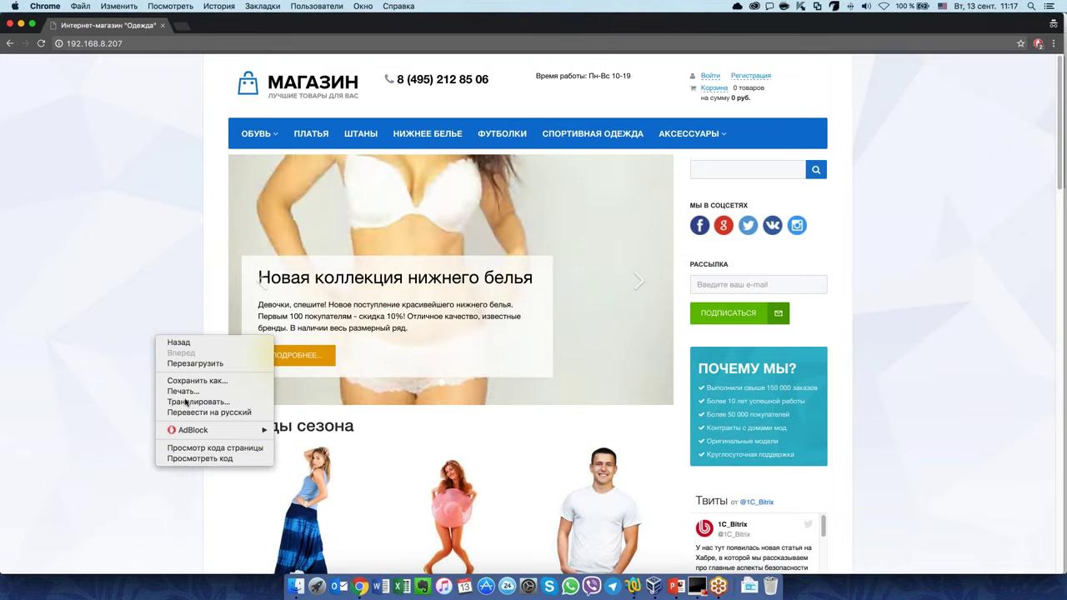
pyautogui.click(201, 459)
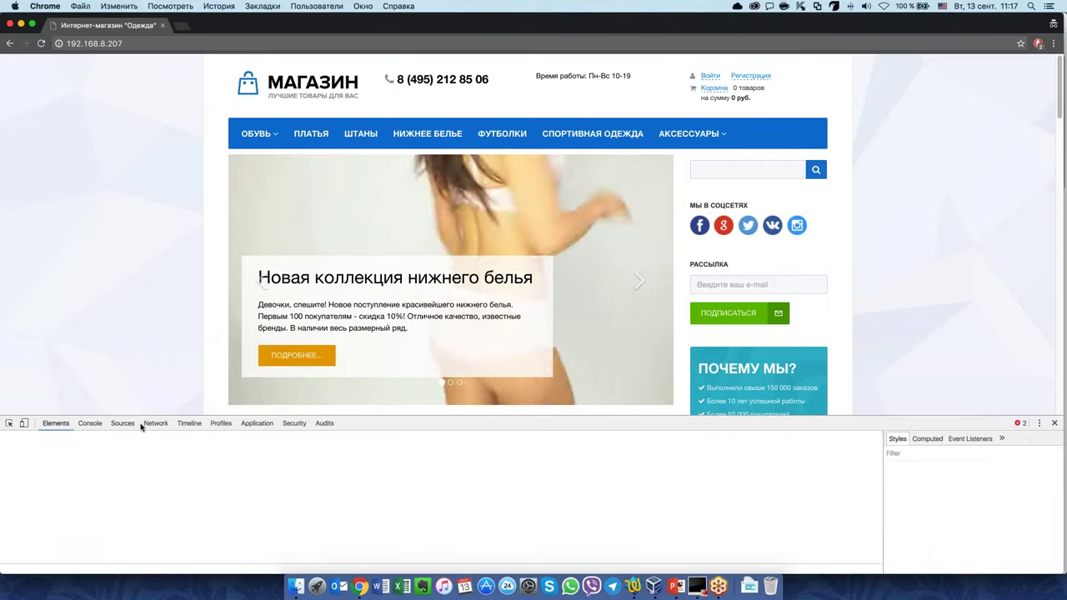
pyautogui.click(156, 423)
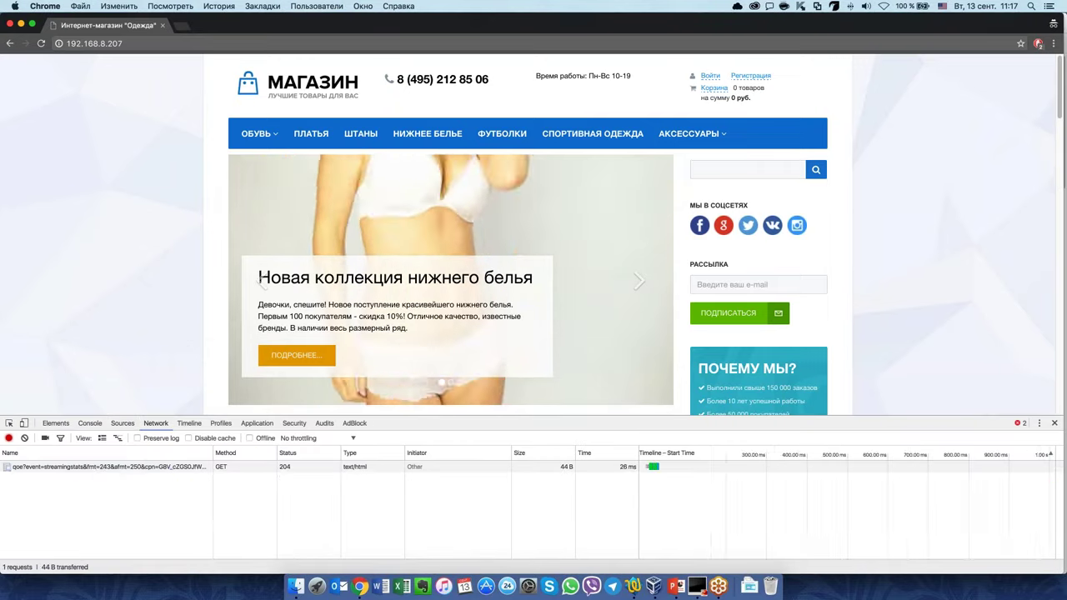
pyautogui.click(44, 43)
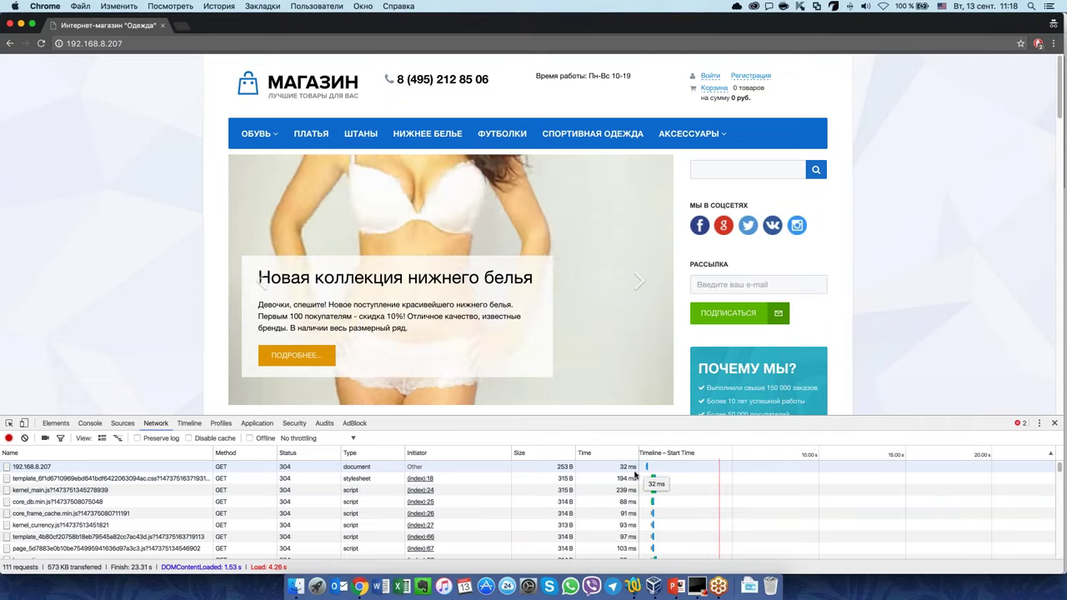
# Examine the recorded home page requests, comparing the load time of the main document with the other resources
pyautogui.scroll(-10, 737, 494)
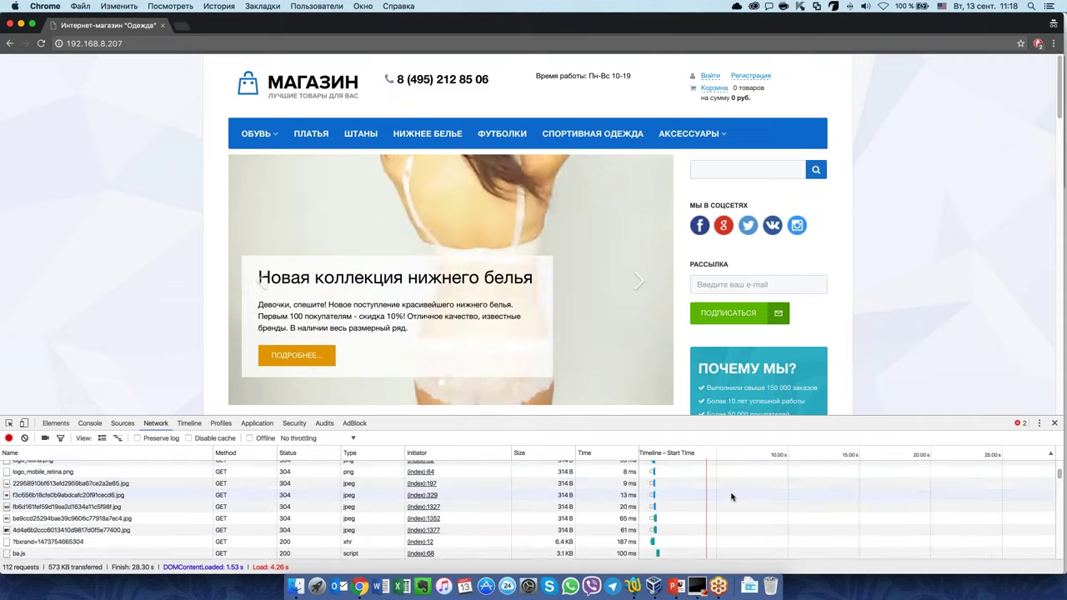
pyautogui.scroll(-15, 732, 498)
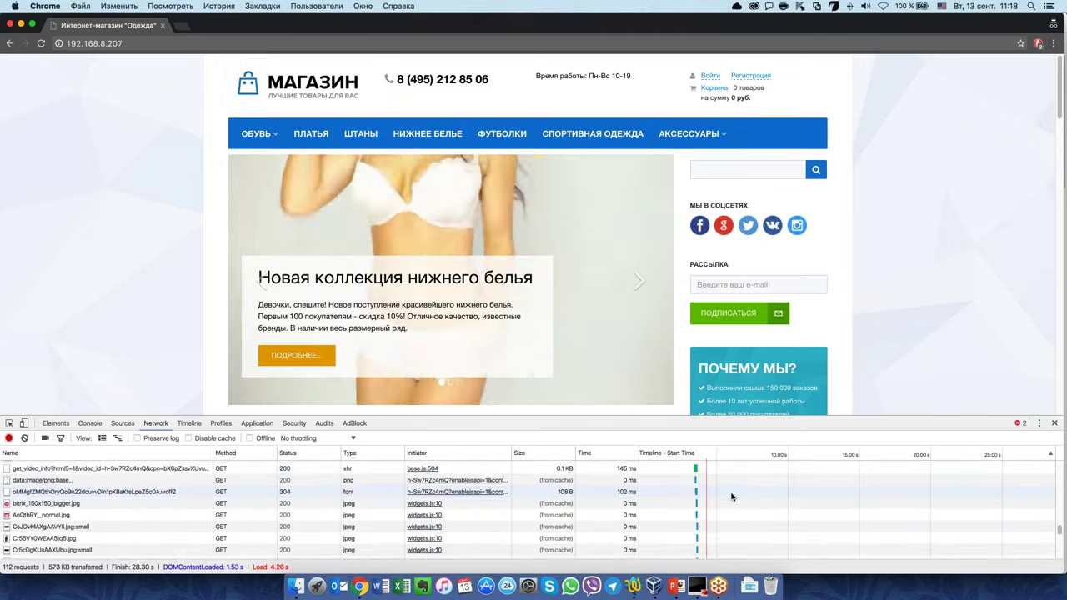
pyautogui.scroll(-15, 732, 498)
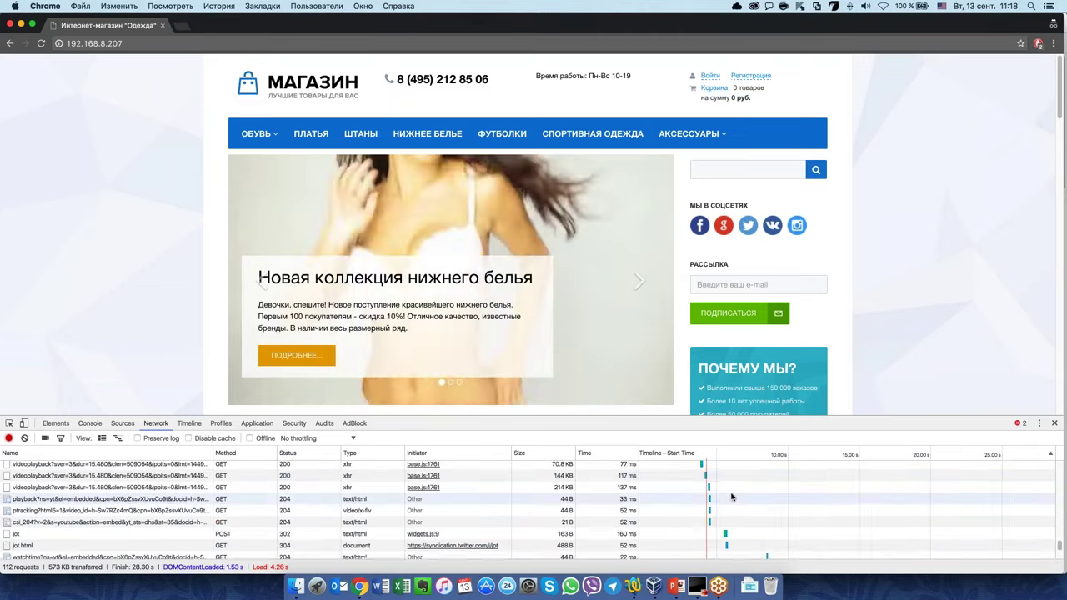
pyautogui.scroll(-3, 732, 498)
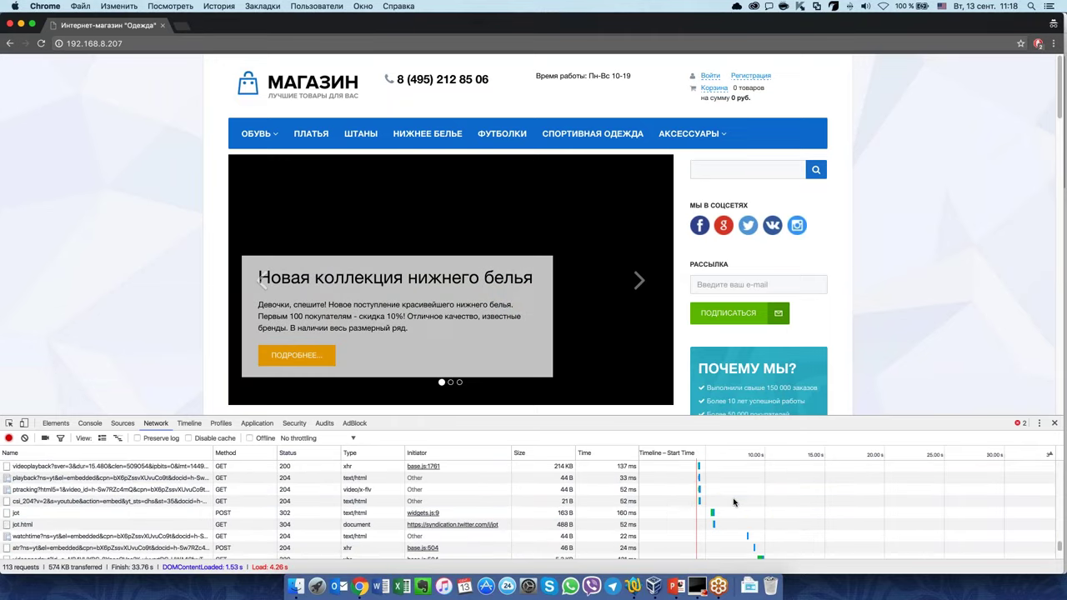
pyautogui.scroll(20, 733, 502)
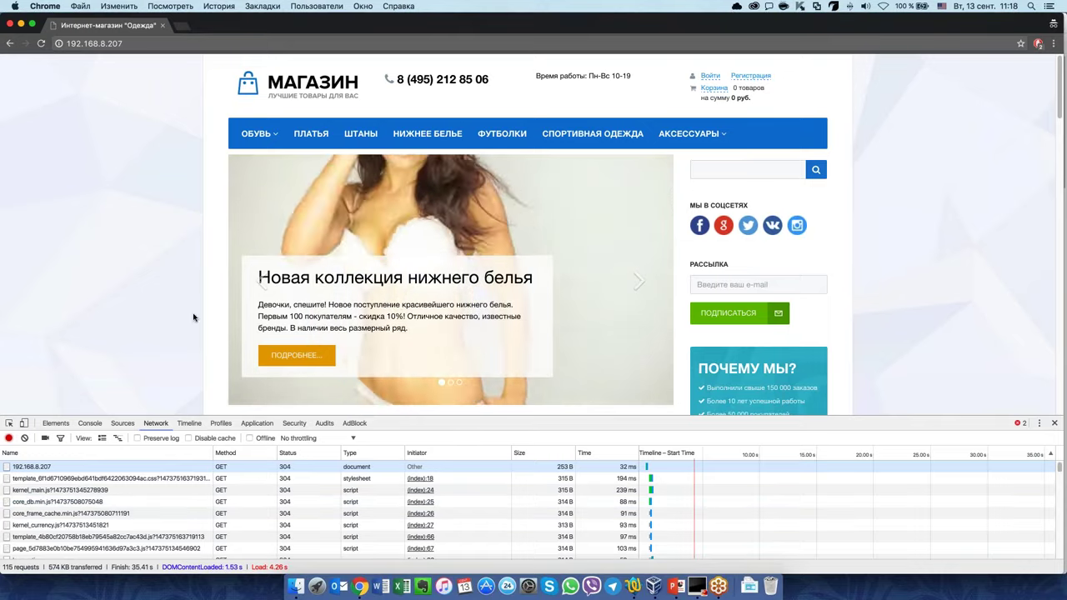
pyautogui.scroll(-5, 142, 296)
pyautogui.scroll(-4, 142, 295)
pyautogui.scroll(5, 139, 294)
pyautogui.scroll(4, 139, 295)
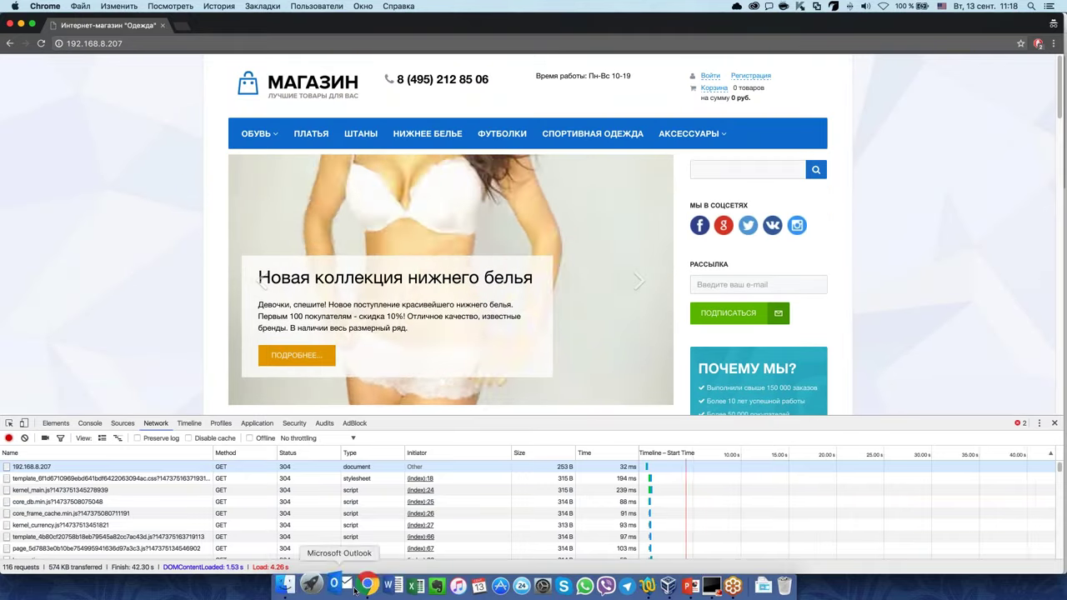
# Switch to the logged-in browser window, record the shop home page's network requests during a reload, and close the developer tools
pyautogui.press('super+grave')
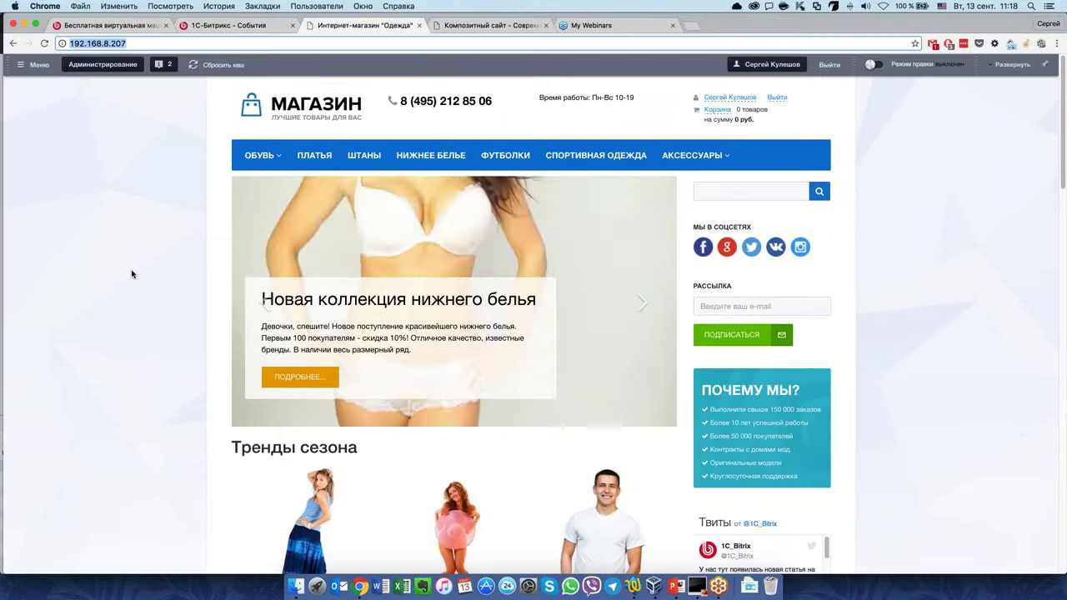
pyautogui.rightClick(141, 242)
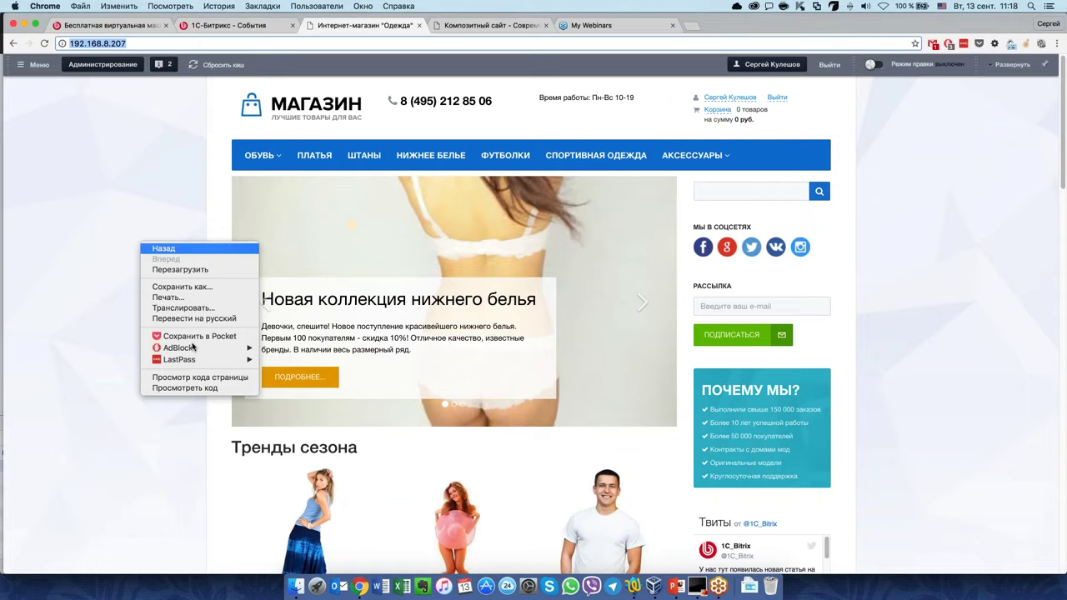
pyautogui.click(200, 391)
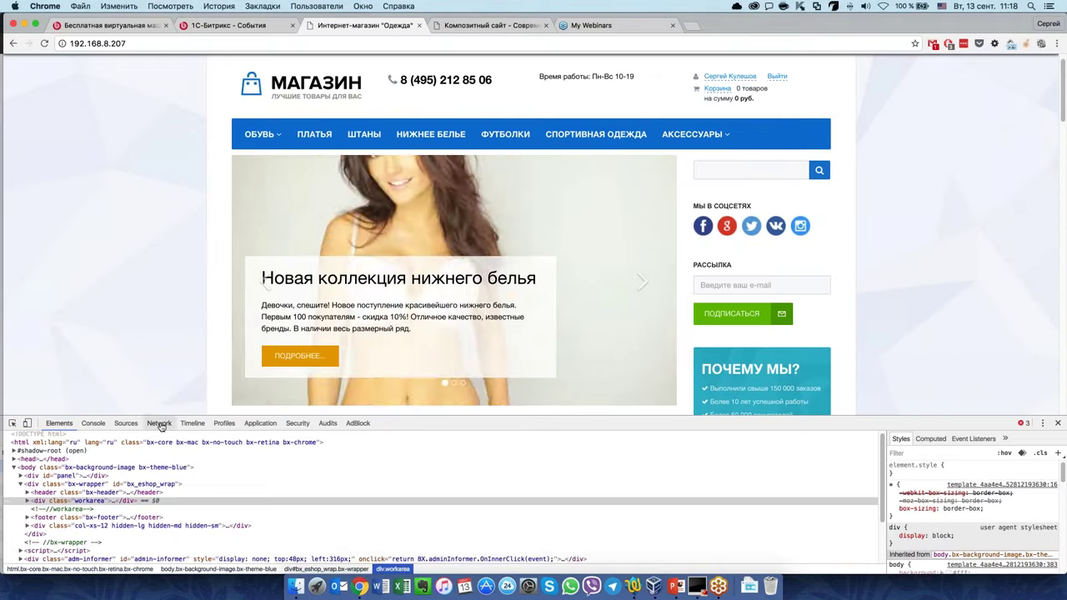
pyautogui.click(158, 423)
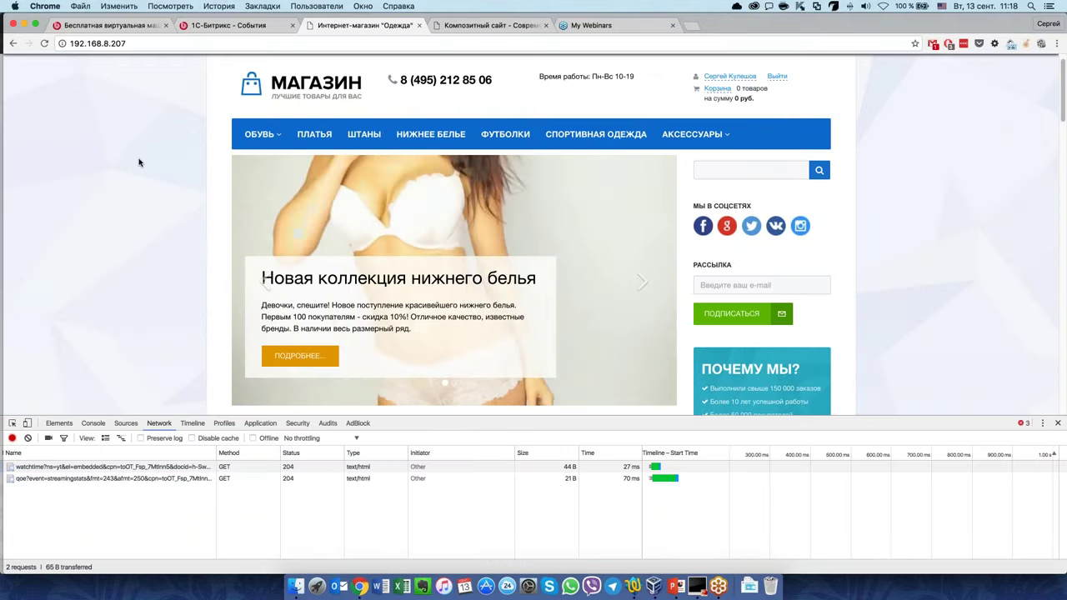
pyautogui.press('super+r')
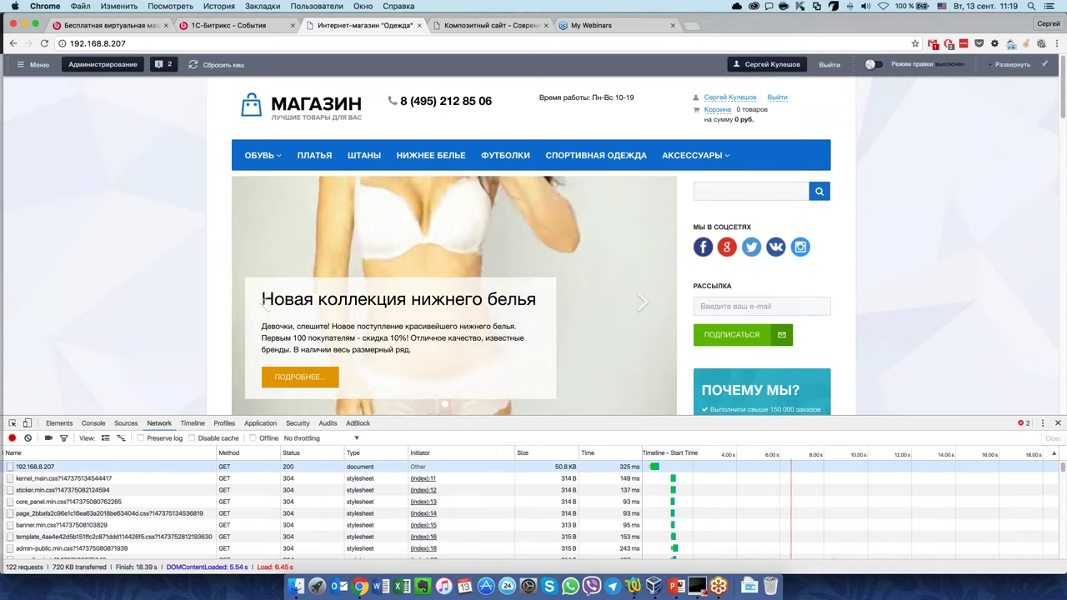
pyautogui.click(1059, 425)
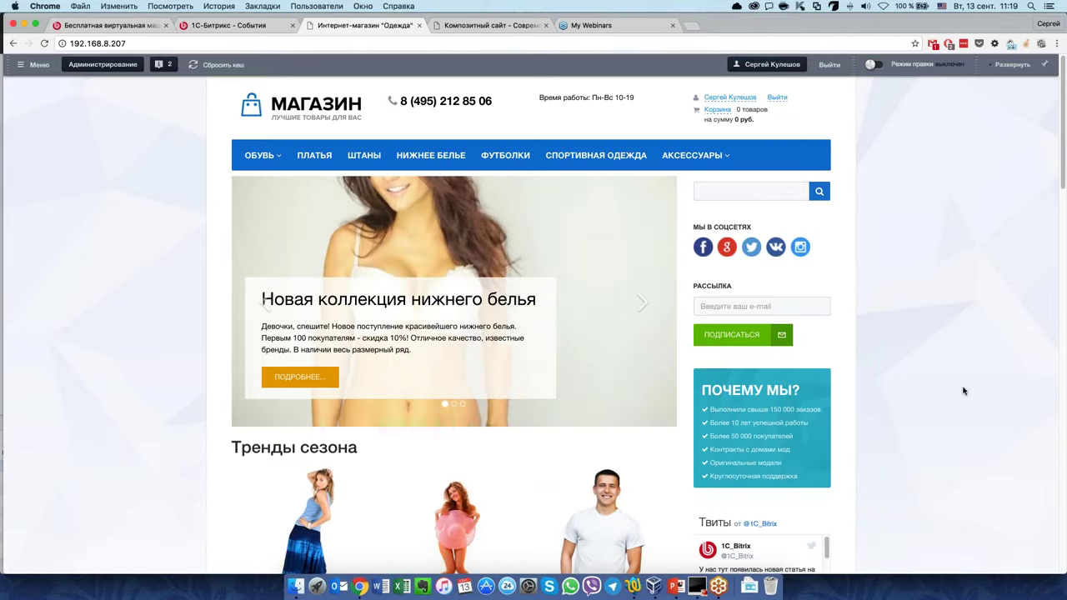
pyautogui.scroll(-5, 964, 391)
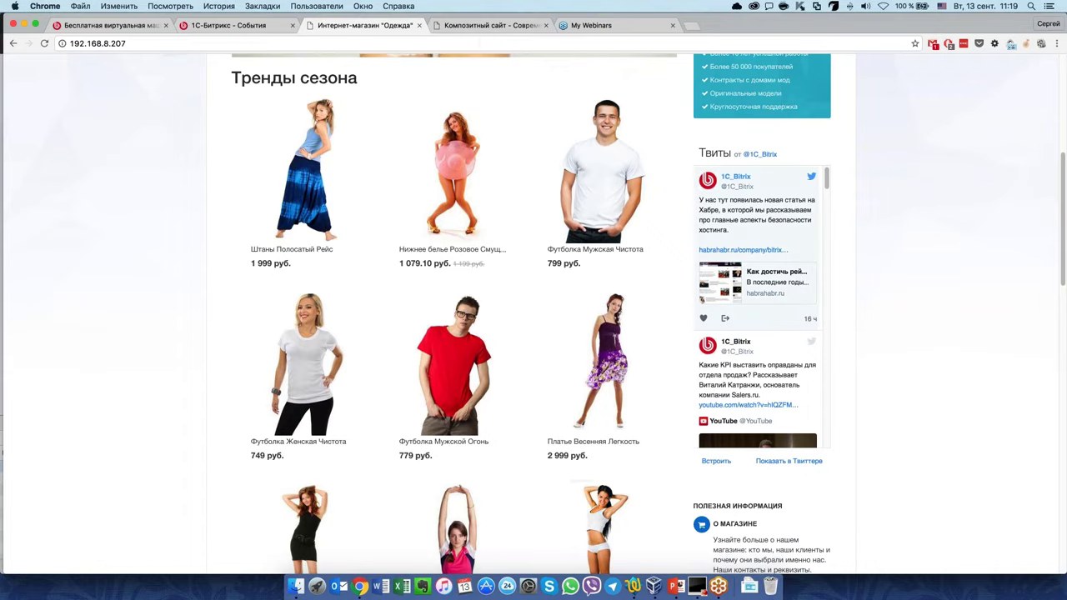
pyautogui.scroll(5, 899, 120)
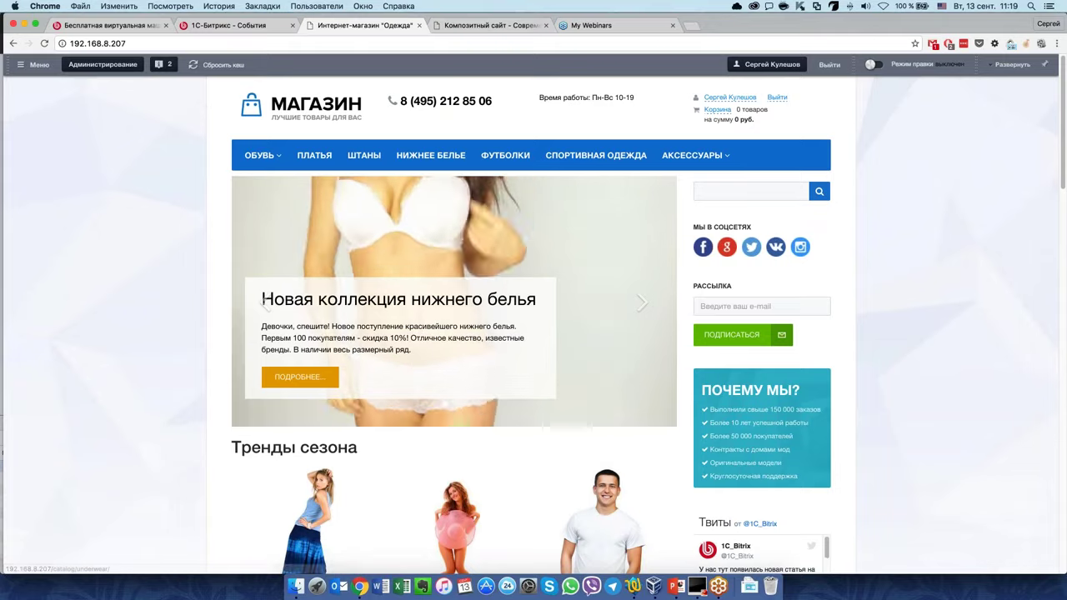
# Go to the Композитный сайт administration page and review the АвтоКомпозит description and its status
pyautogui.click(501, 25)
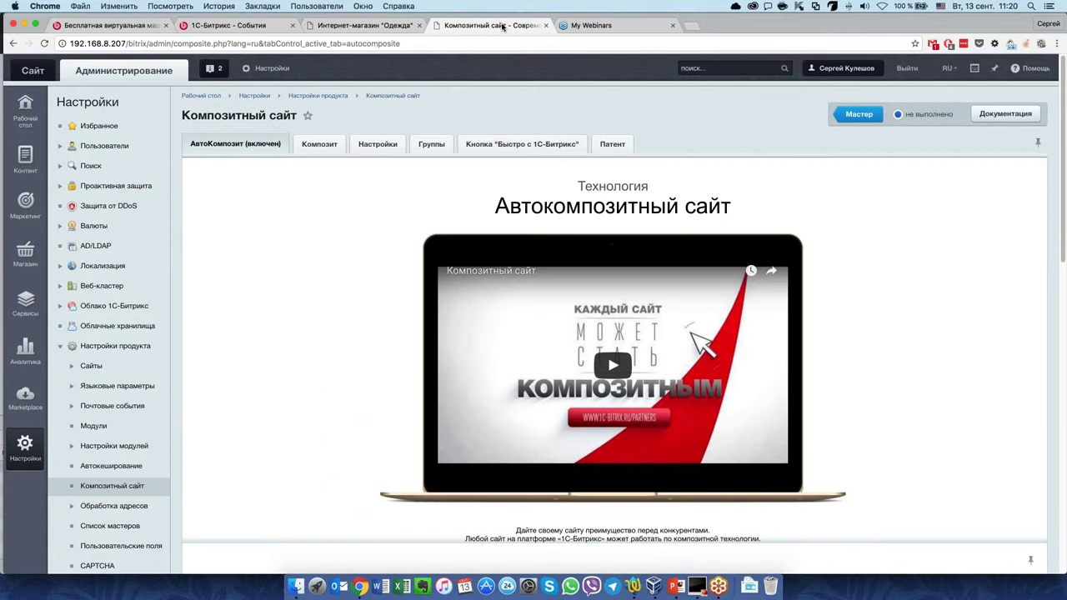
pyautogui.scroll(-5, 259, 298)
pyautogui.scroll(-3, 258, 298)
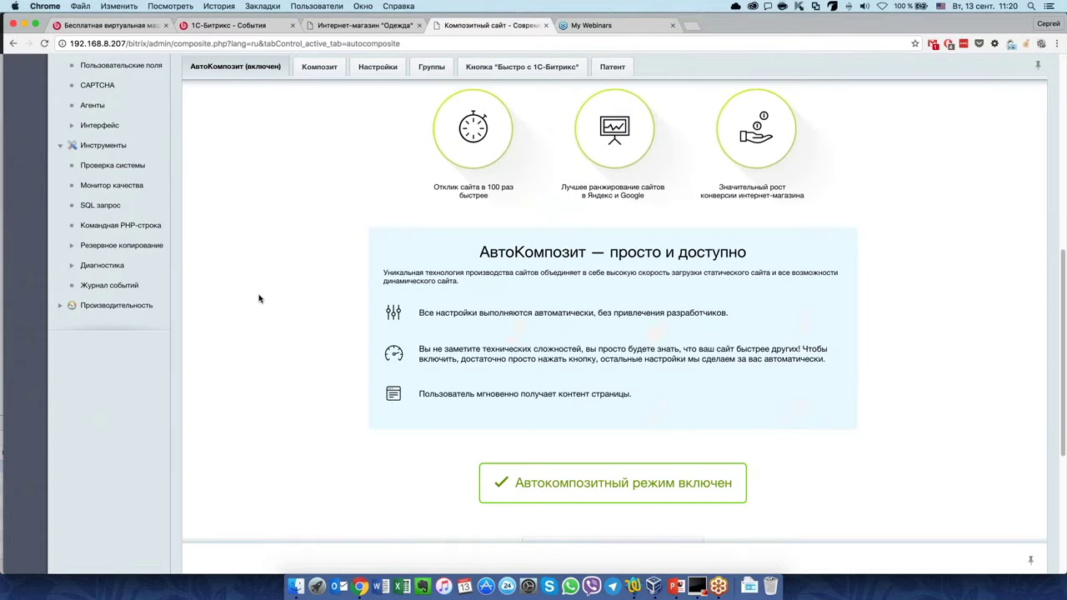
pyautogui.scroll(-1, 259, 298)
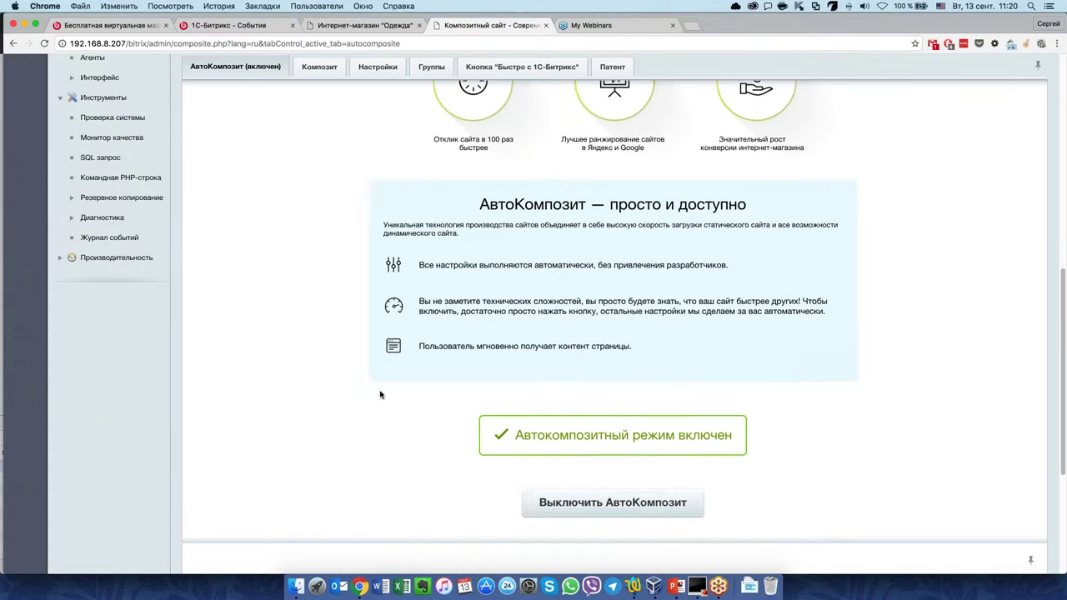
pyautogui.scroll(1, 380, 394)
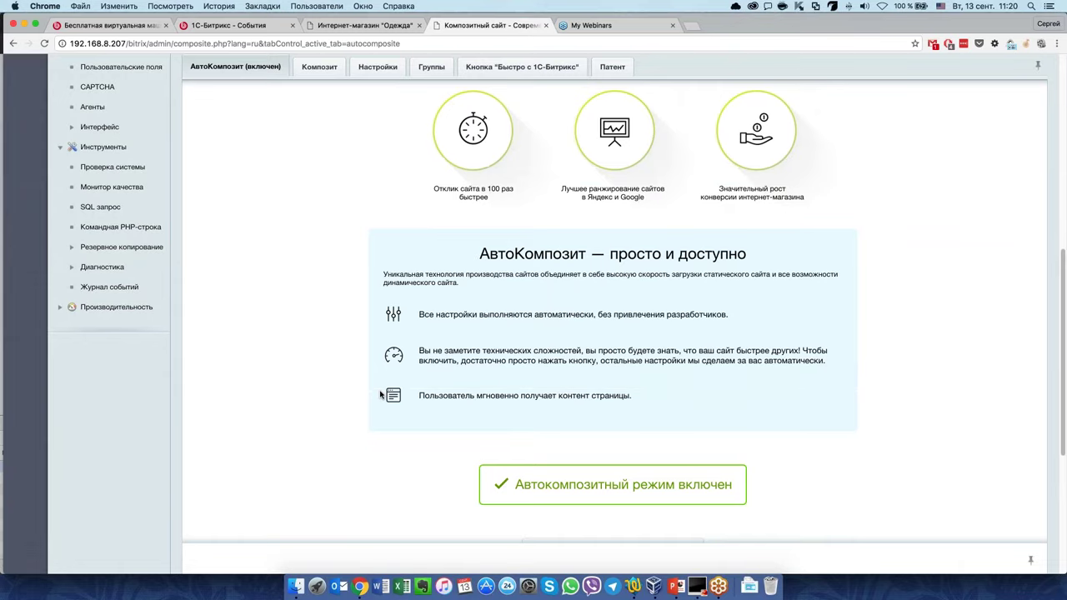
pyautogui.scroll(8, 380, 394)
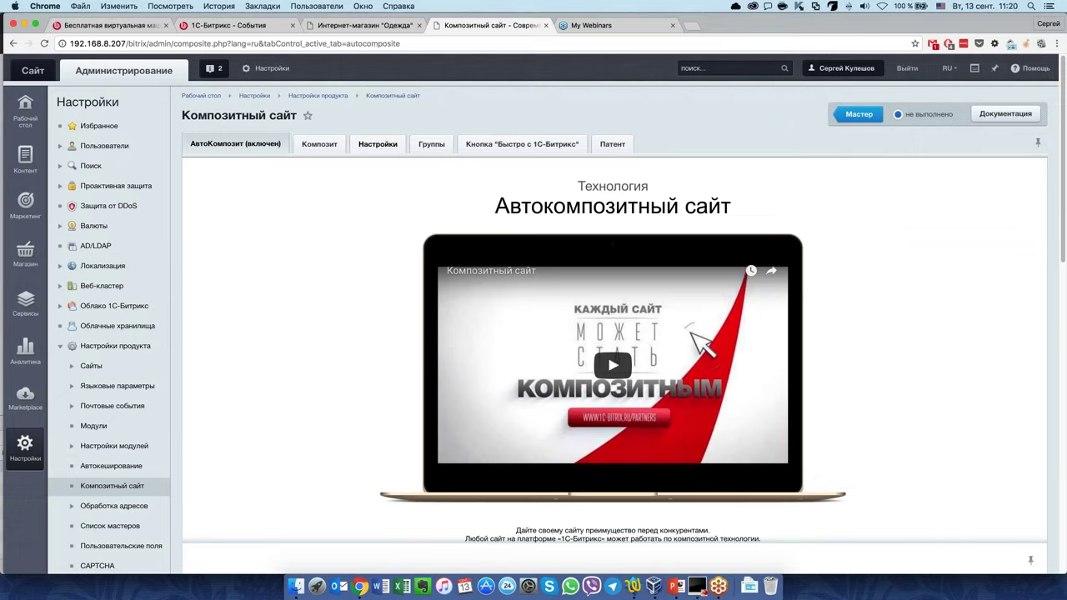
# Open the Настройки section of the composite site page and examine the cache rewrite mode options
pyautogui.click(378, 143)
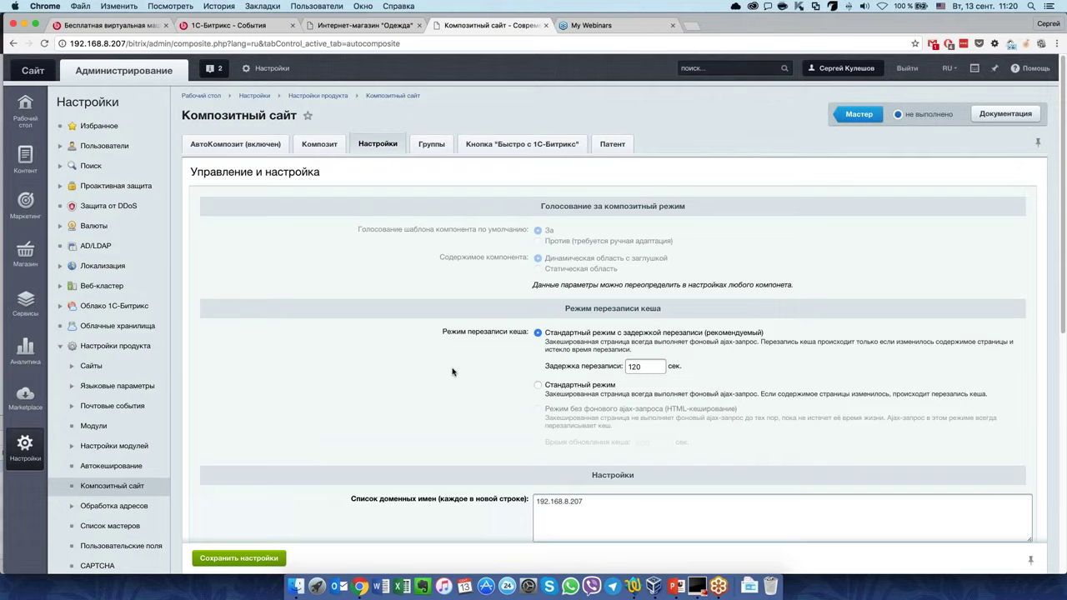
pyautogui.scroll(-1, 454, 373)
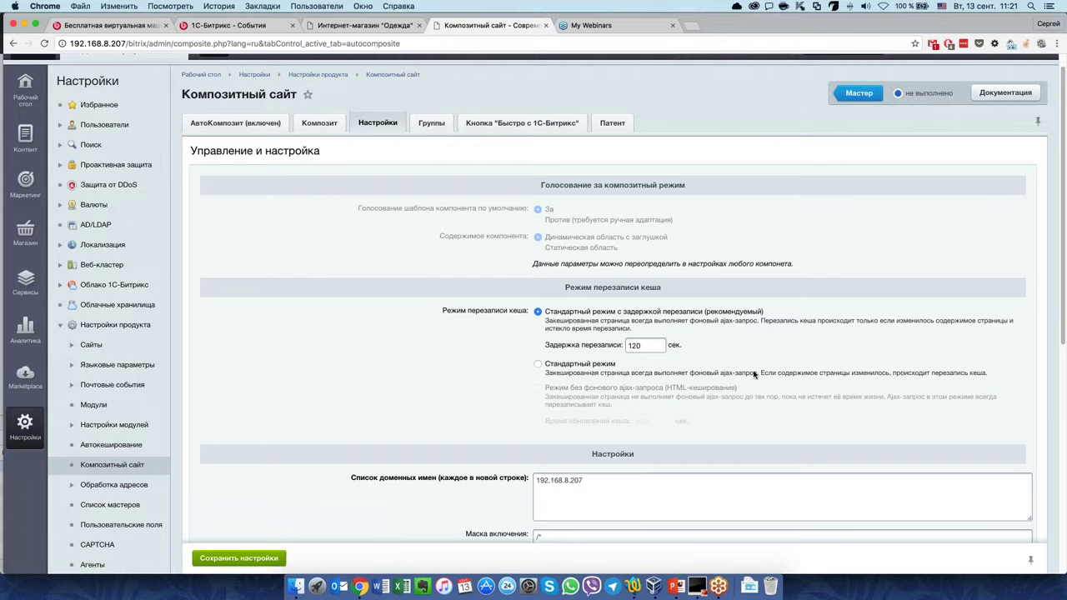
# Go back to the shop's public home page in the logged-in window and briefly highlight its address
pyautogui.click(347, 33)
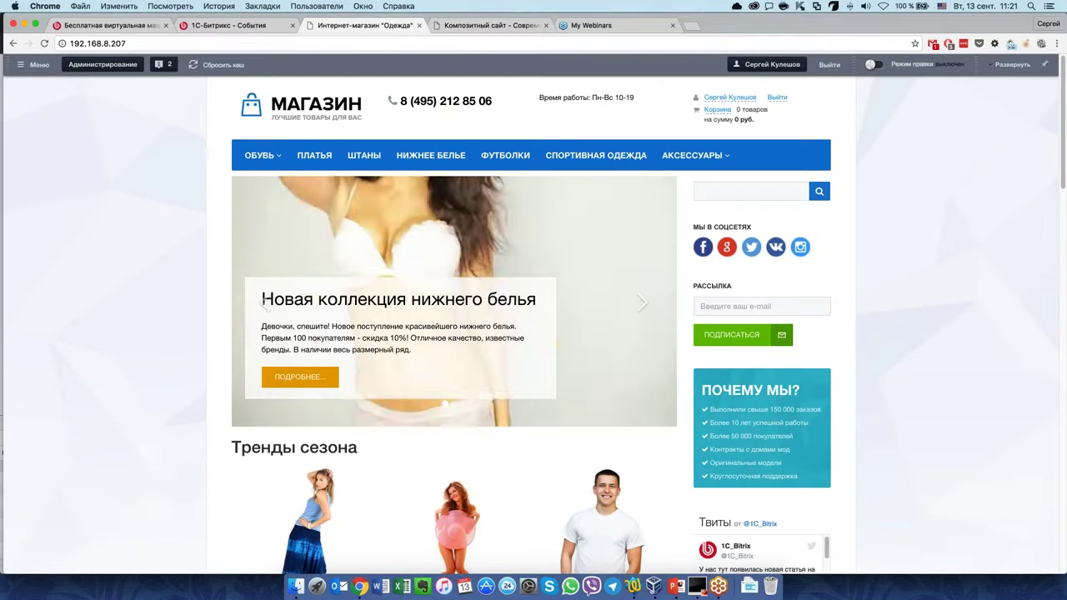
pyautogui.moveTo(158, 44); pyautogui.dragTo(69, 43)
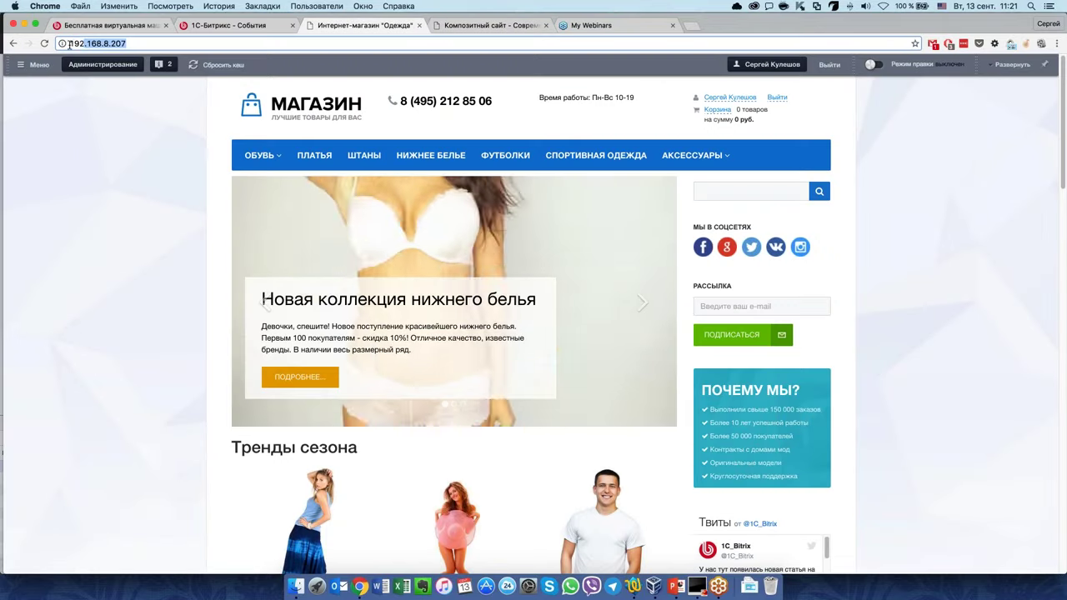
pyautogui.click(179, 329)
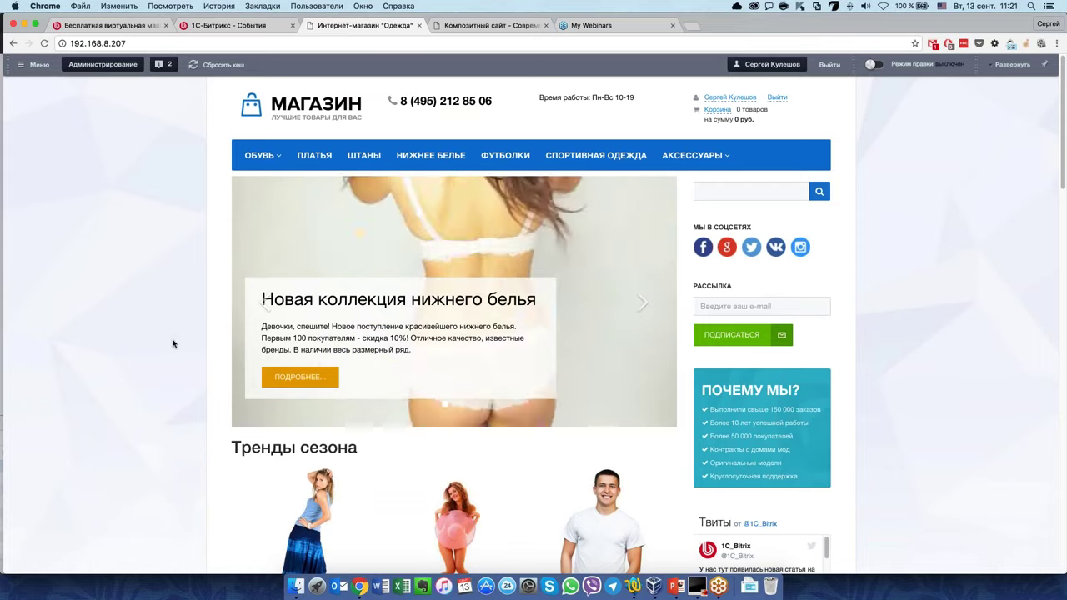
# Switch back to the Композитный сайт administration page and open its Настройки section
pyautogui.click(495, 25)
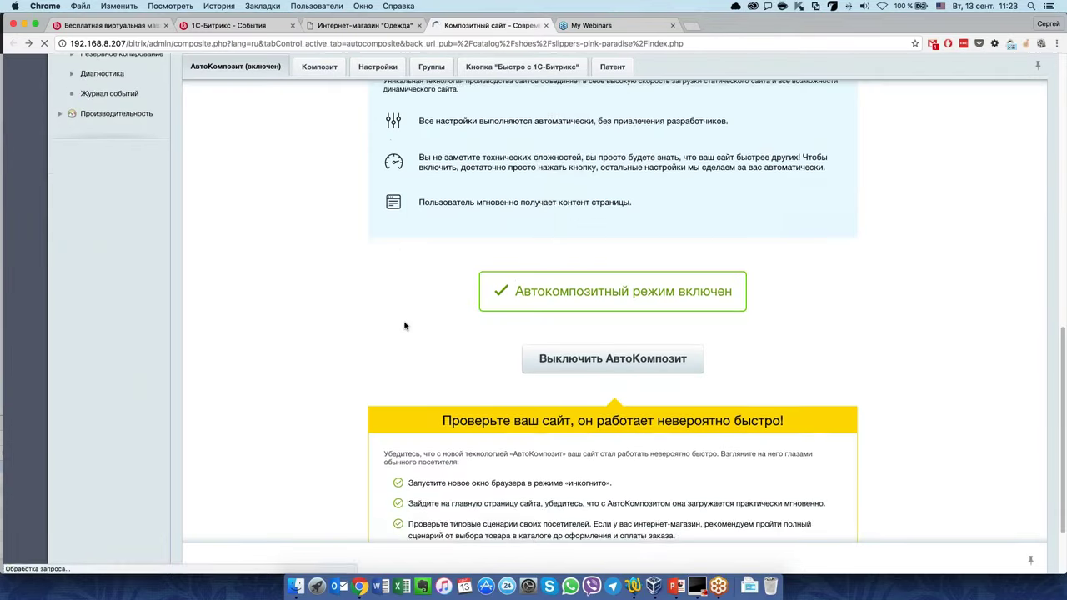
pyautogui.scroll(2, 396, 282)
pyautogui.click(378, 67)
pyautogui.scroll(1, 490, 308)
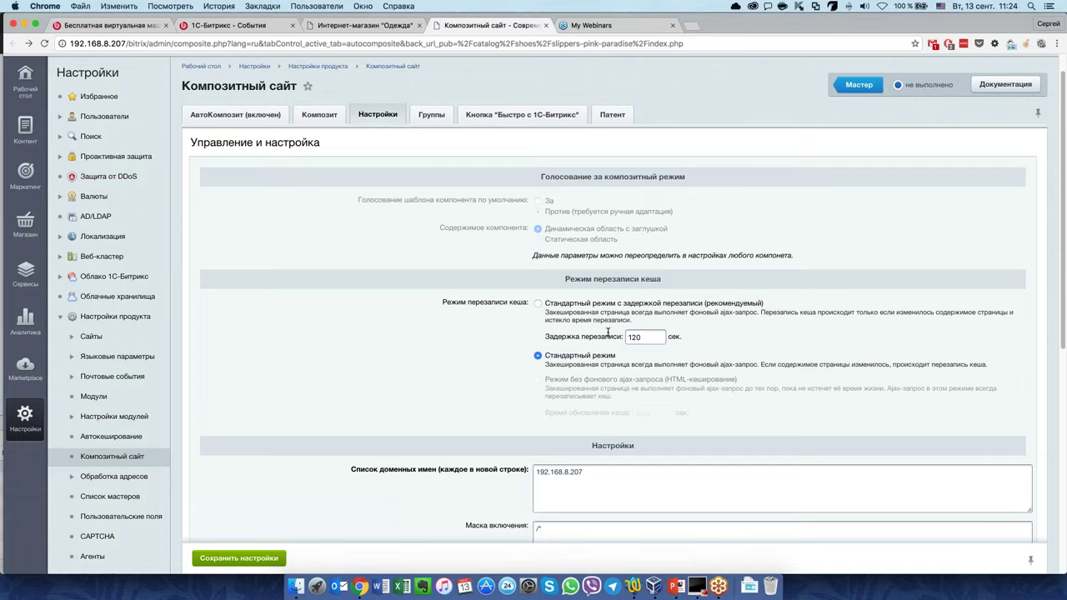
# Try the standard cache rewrite mode with delay, restore Стандартный режим, and review the HTML-кеширование mode description
pyautogui.click(540, 305)
pyautogui.click(537, 356)
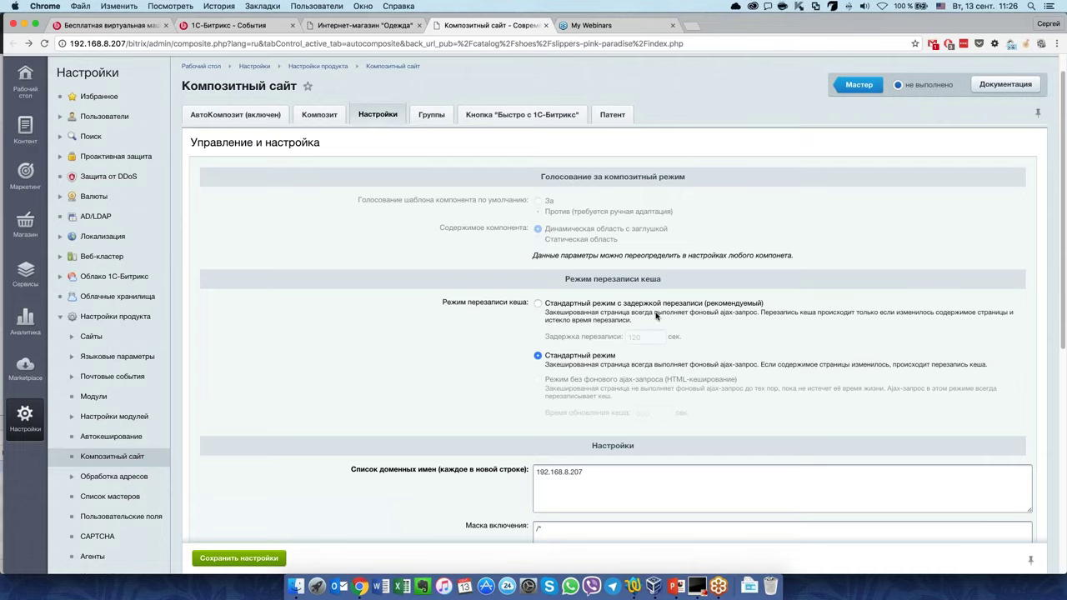
pyautogui.moveTo(546, 378); pyautogui.dragTo(651, 403)
pyautogui.click(651, 403)
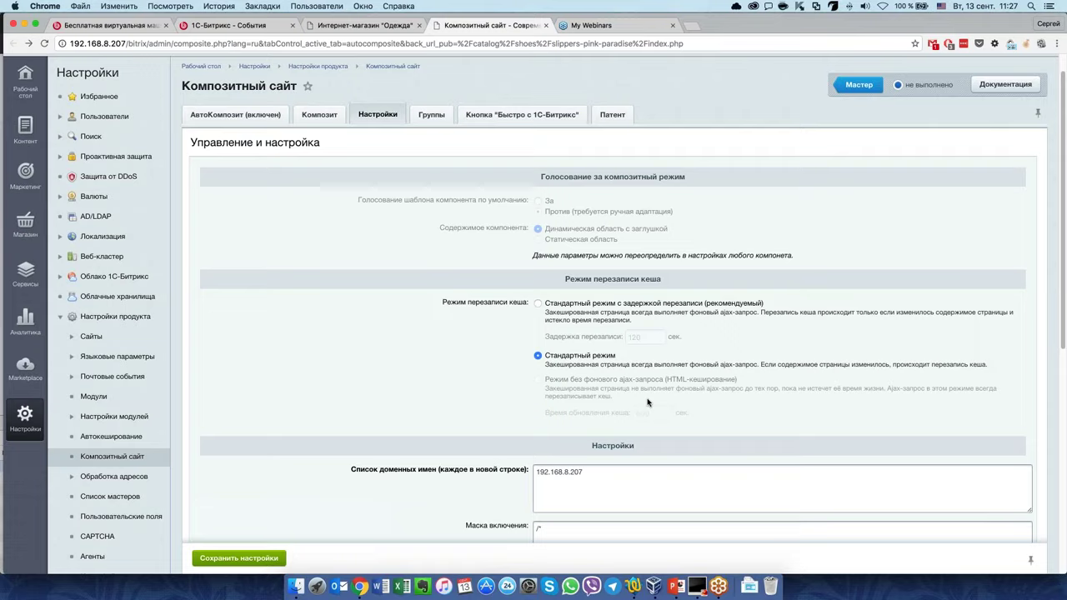
pyautogui.scroll(1, 647, 402)
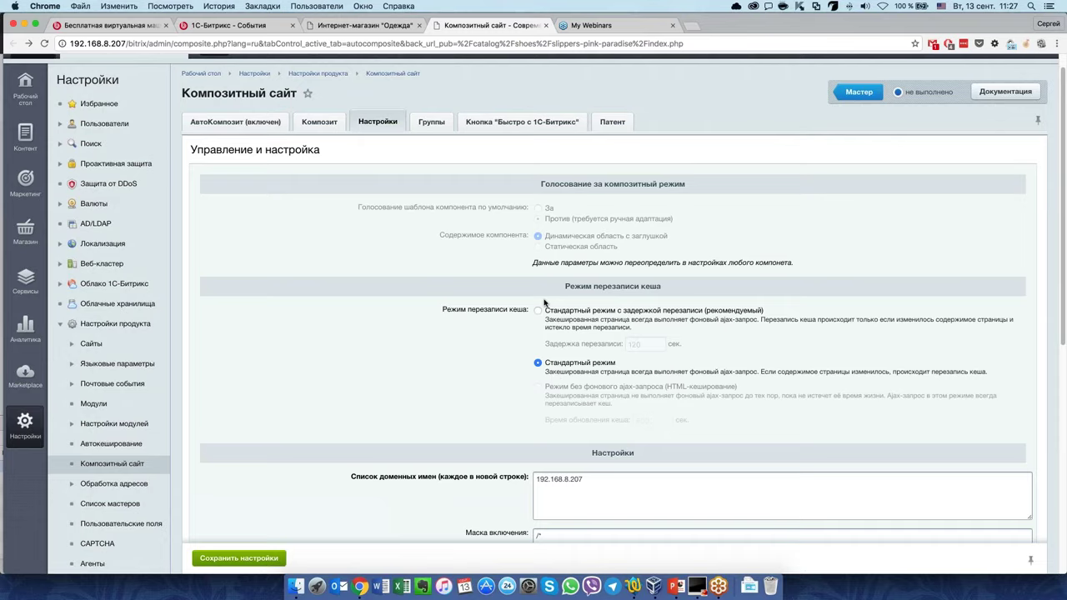
# Review the АвтоКомпозит section's description, mode status and site-checking instructions
pyautogui.click(235, 121)
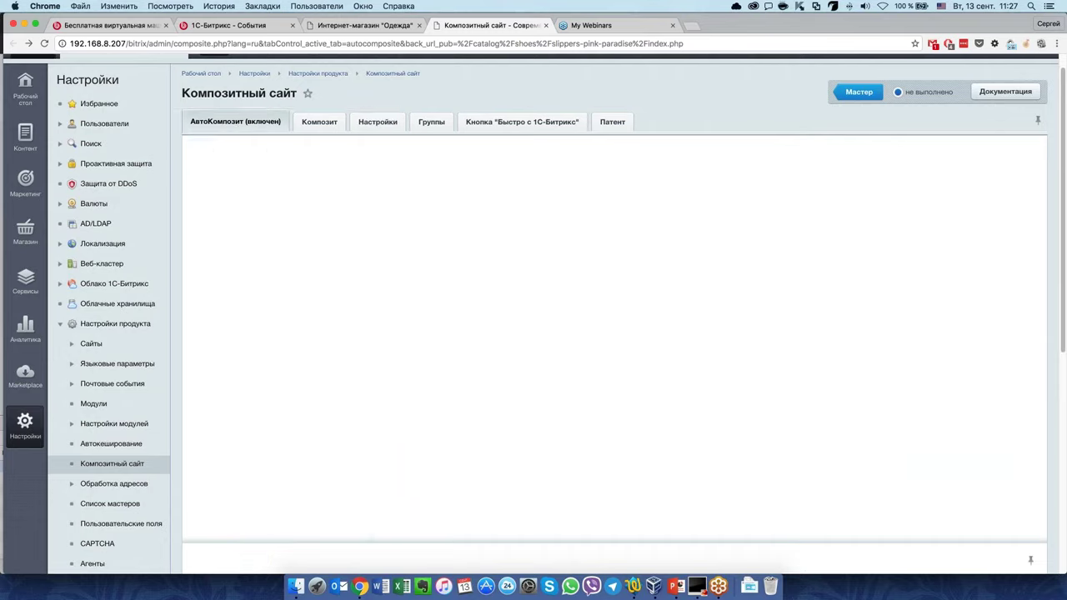
pyautogui.scroll(-5, 447, 342)
pyautogui.scroll(-5, 447, 342)
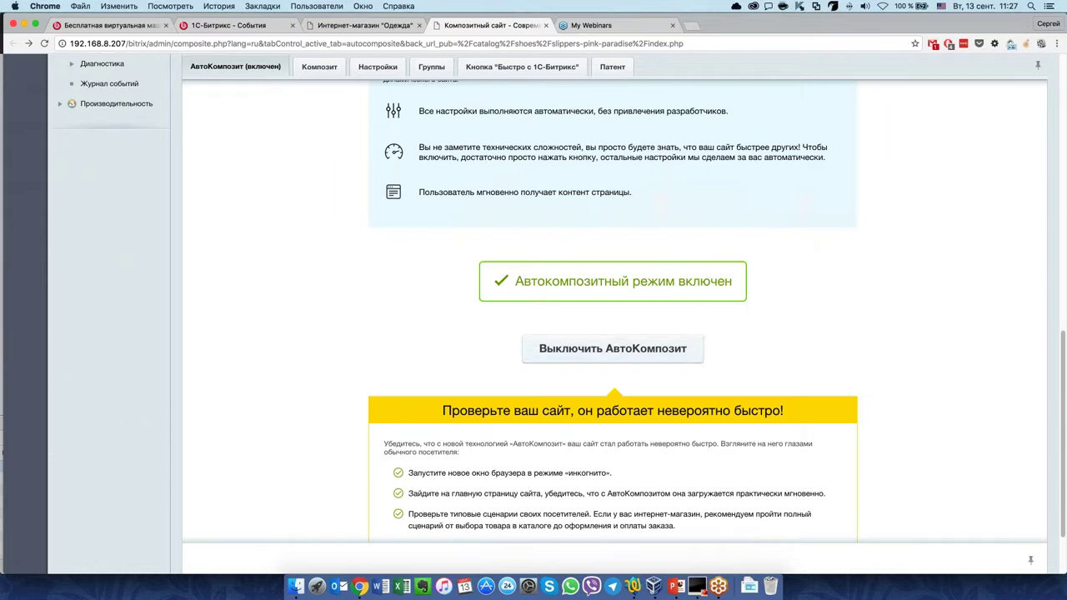
pyautogui.scroll(10, 447, 343)
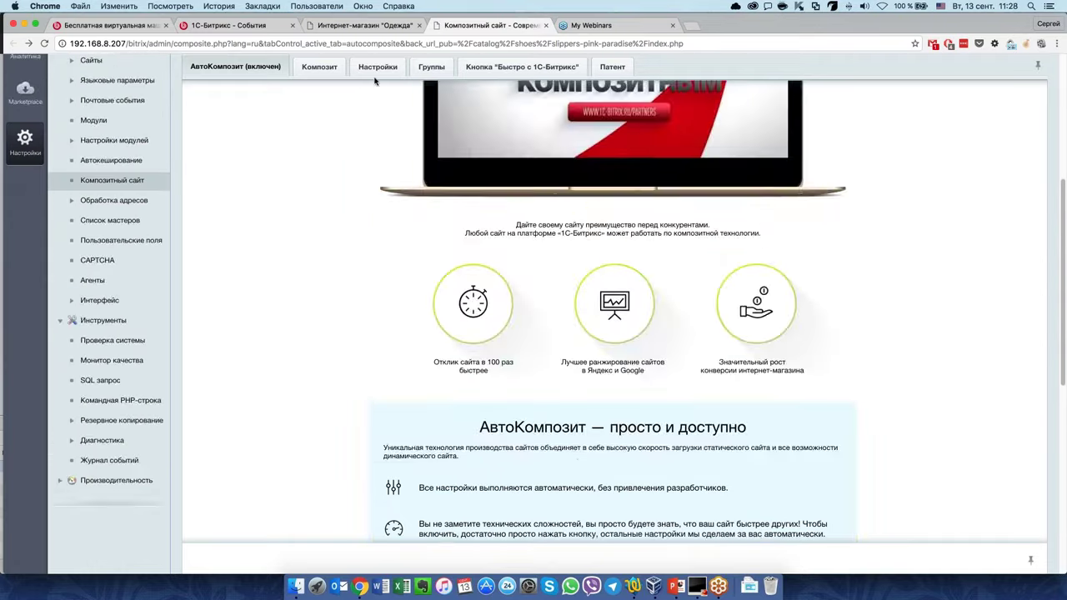
# Examine the domain list, inclusion and exclusion masks, and ignored URL parameters in the Настройки section
pyautogui.click(377, 68)
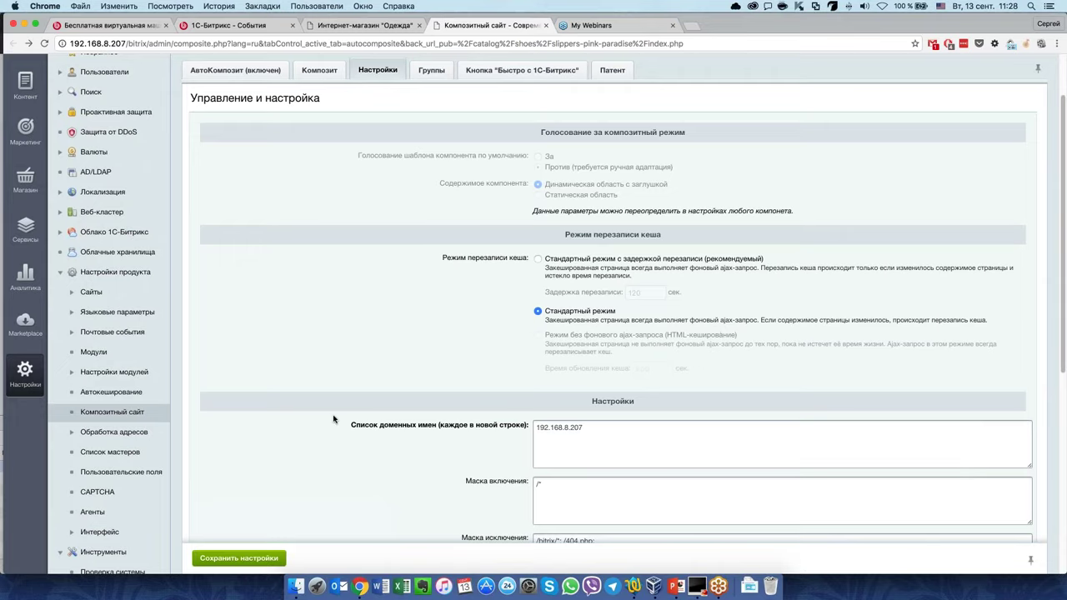
pyautogui.scroll(-2, 334, 381)
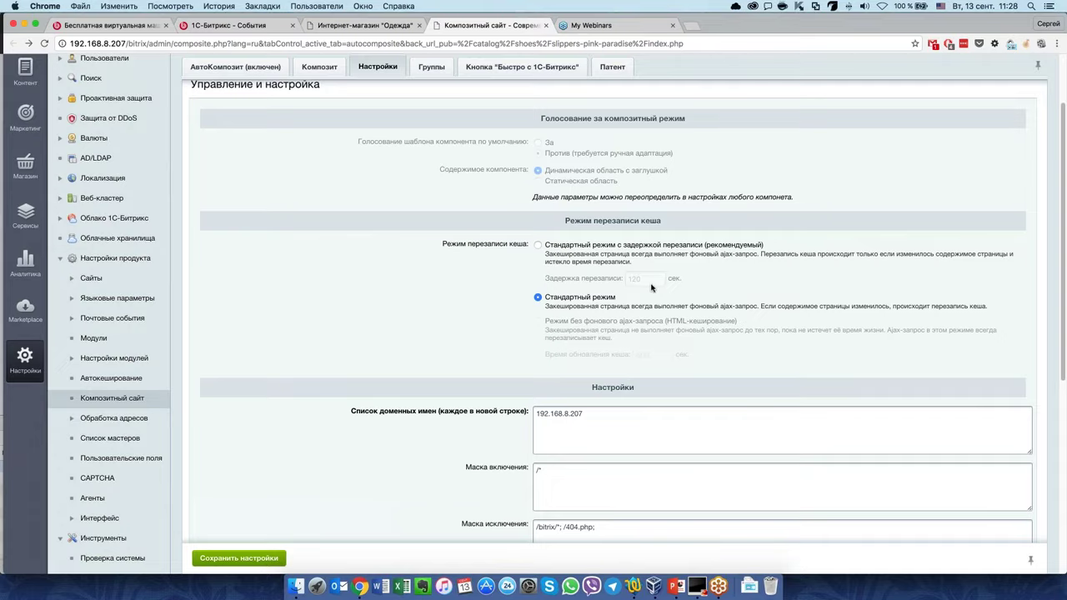
pyautogui.scroll(-5, 496, 332)
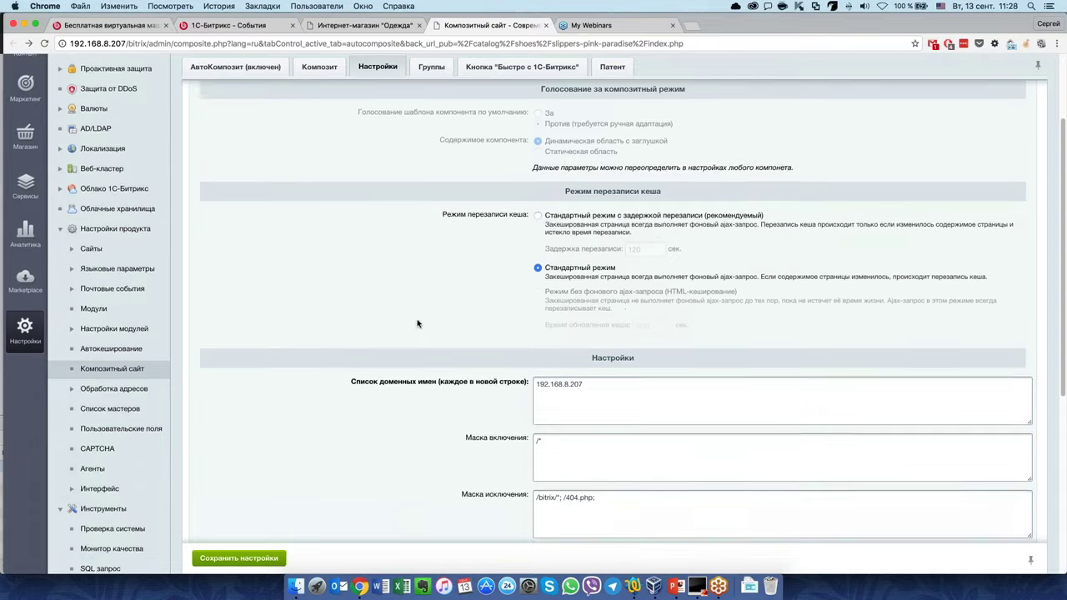
pyautogui.scroll(-4, 354, 338)
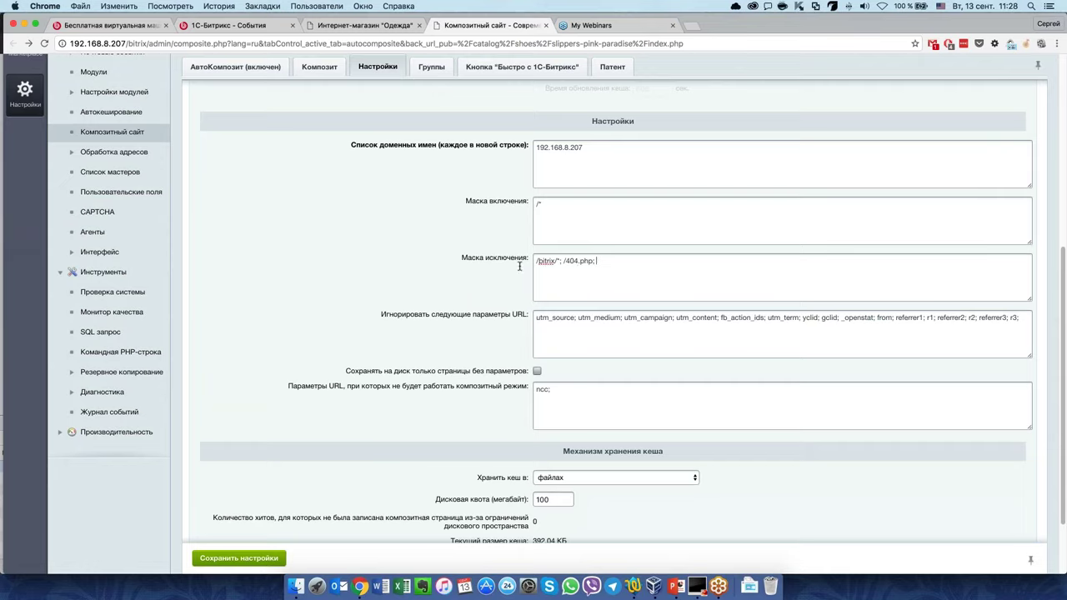
pyautogui.click(572, 267)
pyautogui.scroll(-3, 501, 341)
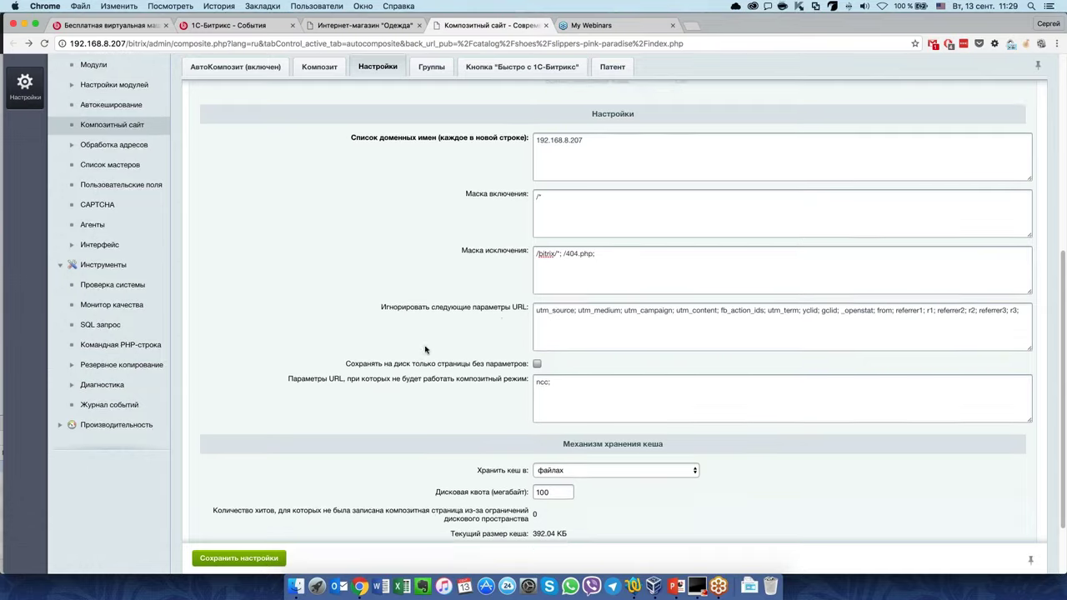
pyautogui.scroll(-1, 425, 350)
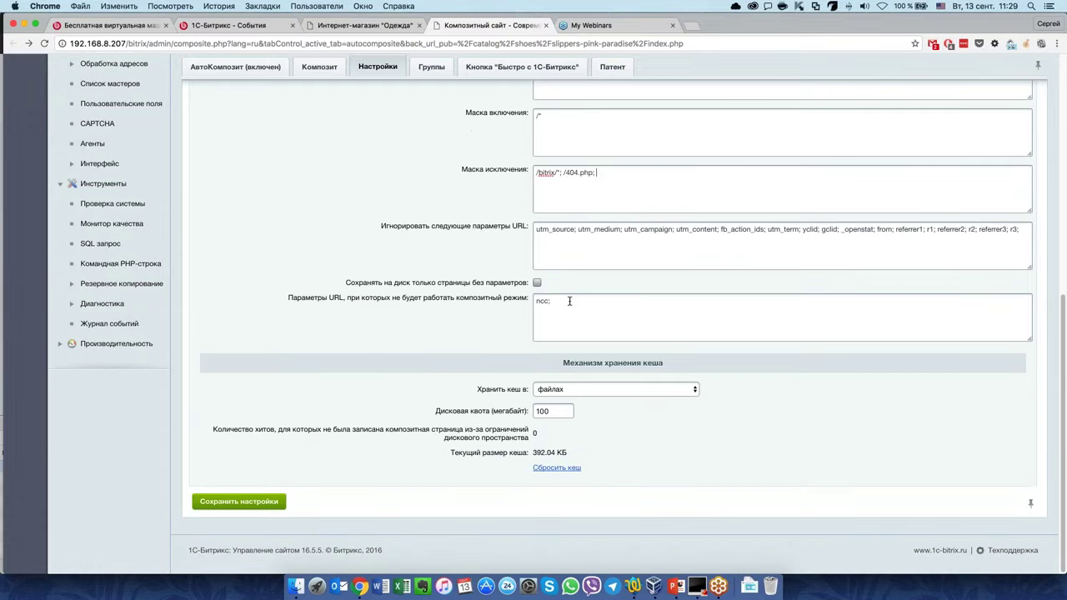
# Highlight the URL parameter that disables composite mode and view the available cache storage options, keeping файлах
pyautogui.moveTo(571, 301); pyautogui.dragTo(536, 302)
pyautogui.click(603, 302)
pyautogui.click(617, 390)
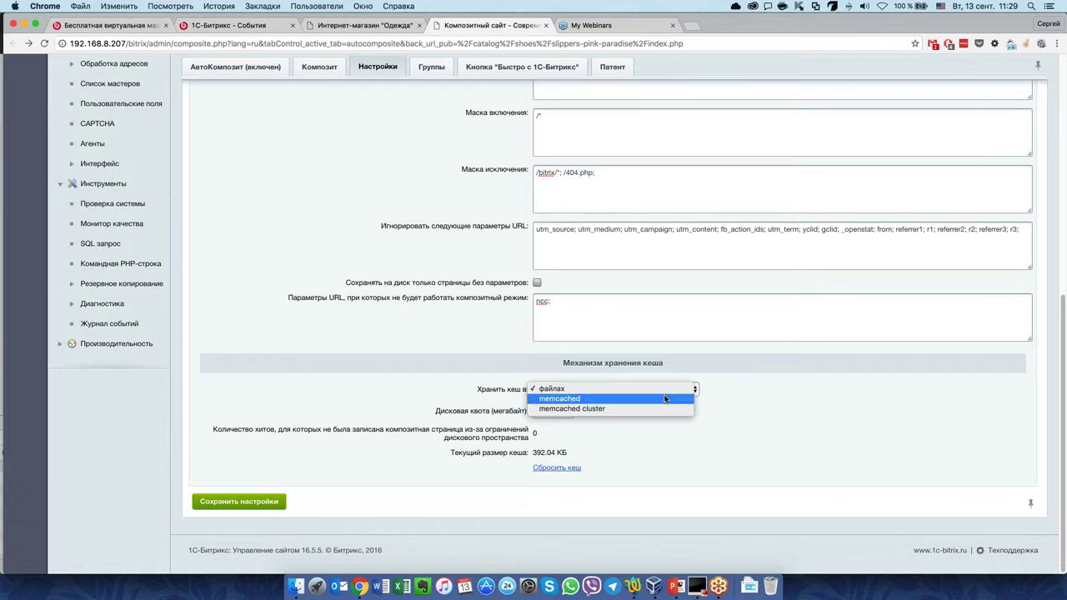
pyautogui.click(449, 403)
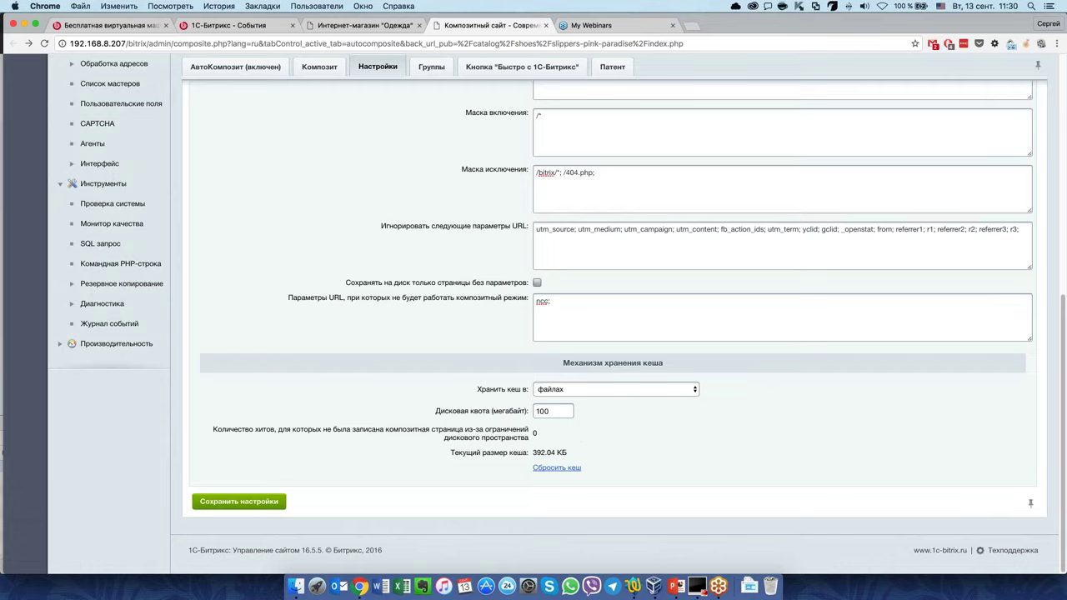
# Highlight the current cache size in the Механизм хранения кеша block and clear the text selection
pyautogui.moveTo(531, 453)
pyautogui.mouseDown()
pyautogui.moveTo(577, 454)
pyautogui.moveTo(529, 455)
pyautogui.mouseUp()
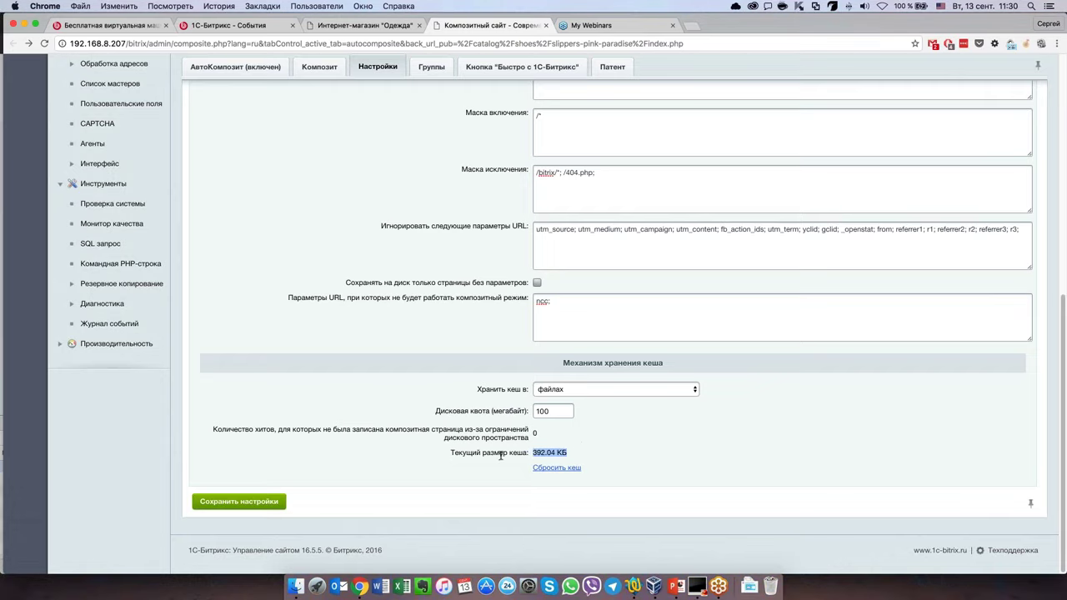
pyautogui.click(465, 454)
pyautogui.moveTo(450, 455); pyautogui.dragTo(632, 450)
pyautogui.click(631, 451)
# Review the Группы section's composite-mode user groups and open the Кнопка "Быстро с 1С-Битрикс" settings
pyautogui.scroll(15, 634, 407)
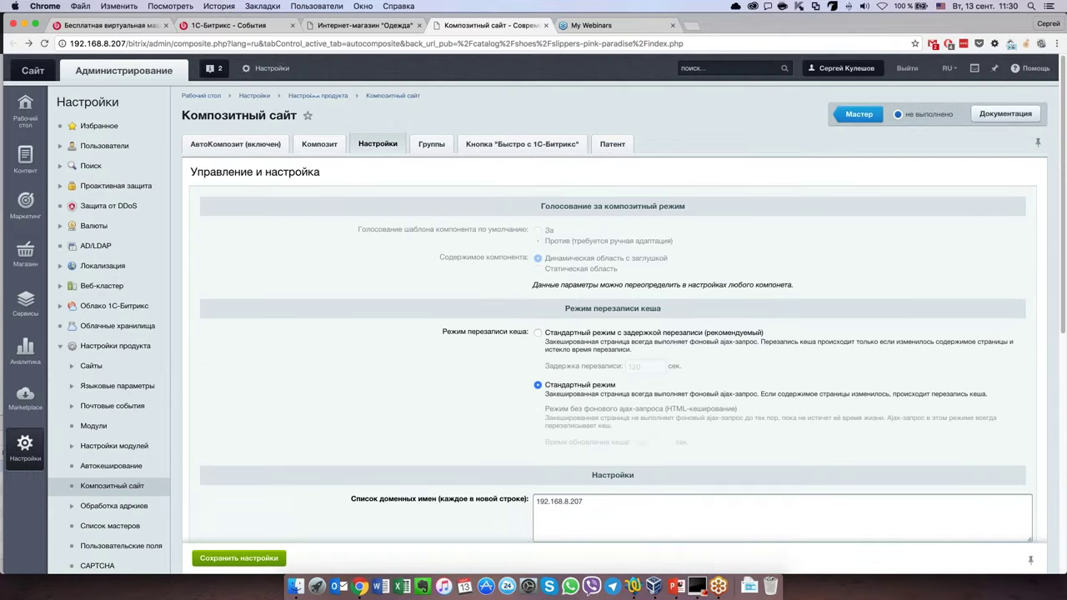
pyautogui.click(431, 144)
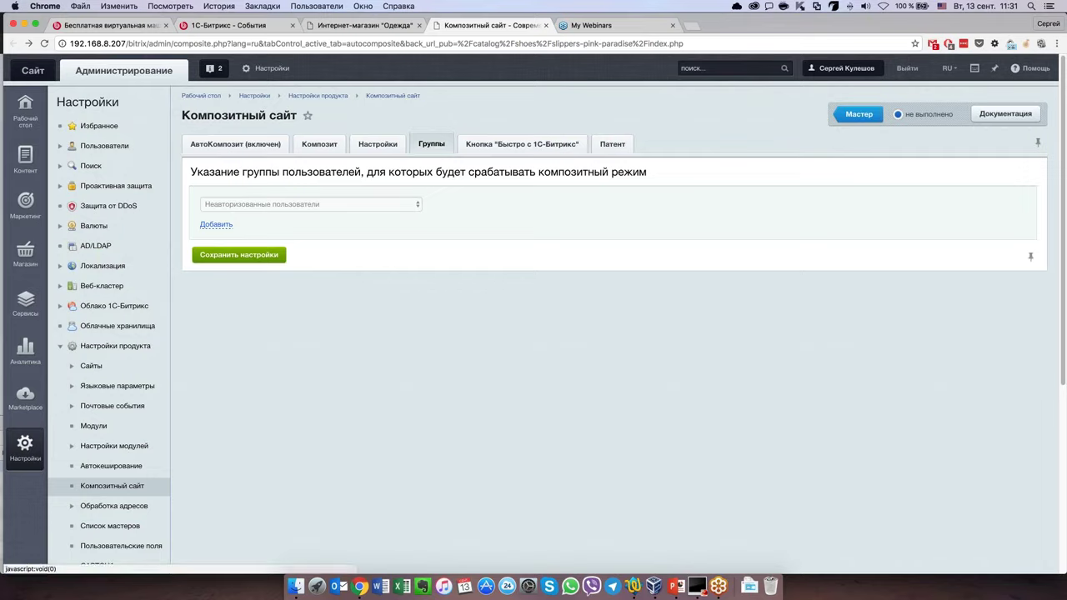
pyautogui.click(522, 143)
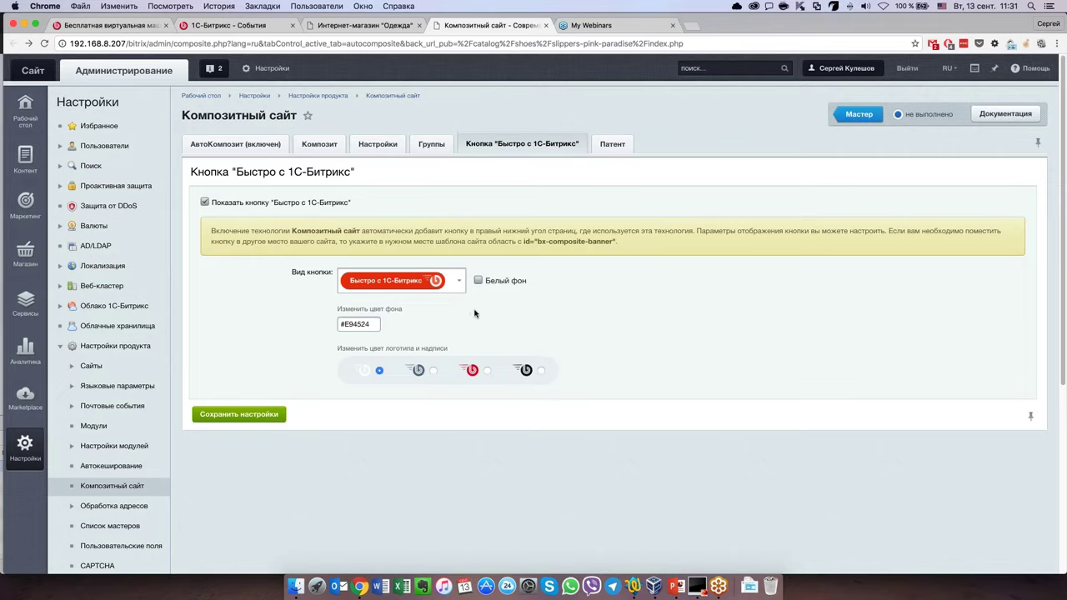
# Try alternative logo and caption colours for the Быстро с 1С-Битрикс button, including black, and restore the white one
pyautogui.click(433, 371)
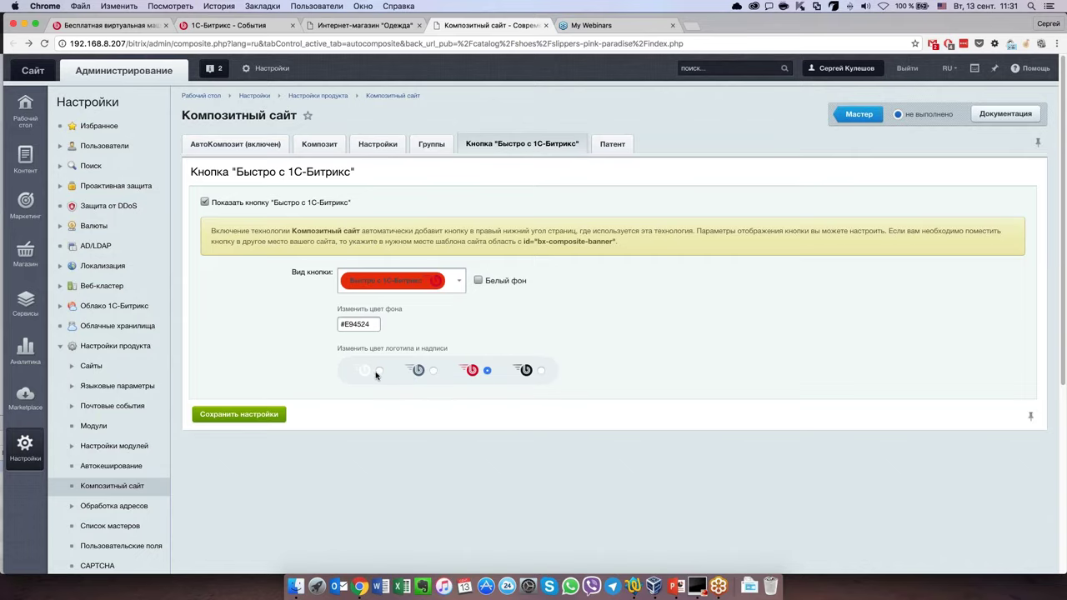
pyautogui.click(379, 370)
pyautogui.click(526, 371)
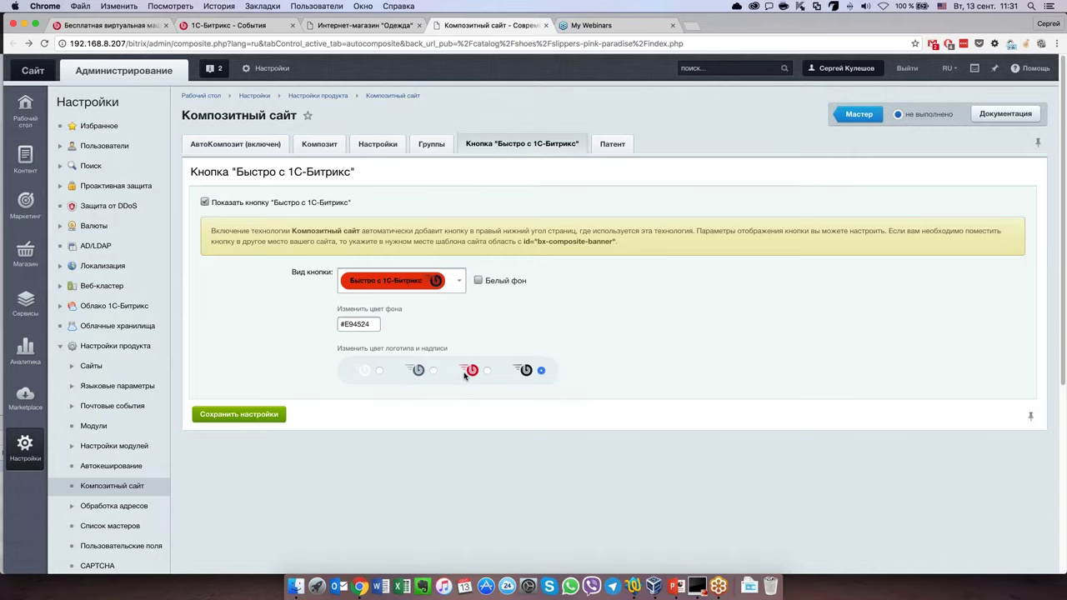
pyautogui.click(380, 371)
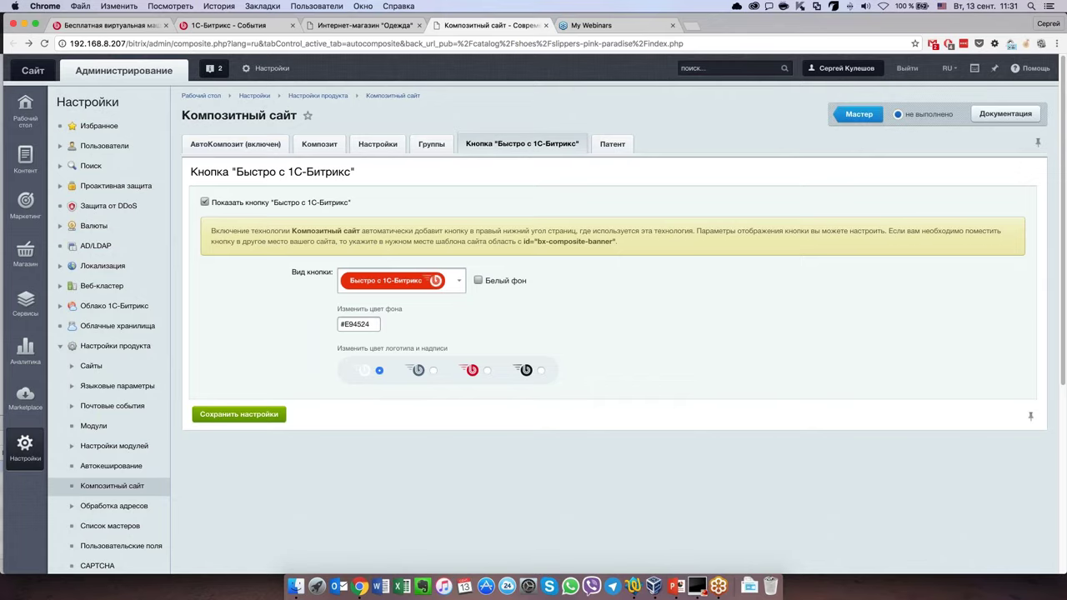
# Choose the light blue #51C1EF style with a white logo for the Быстро с 1С-Битрикс button and save the settings
pyautogui.click(401, 280)
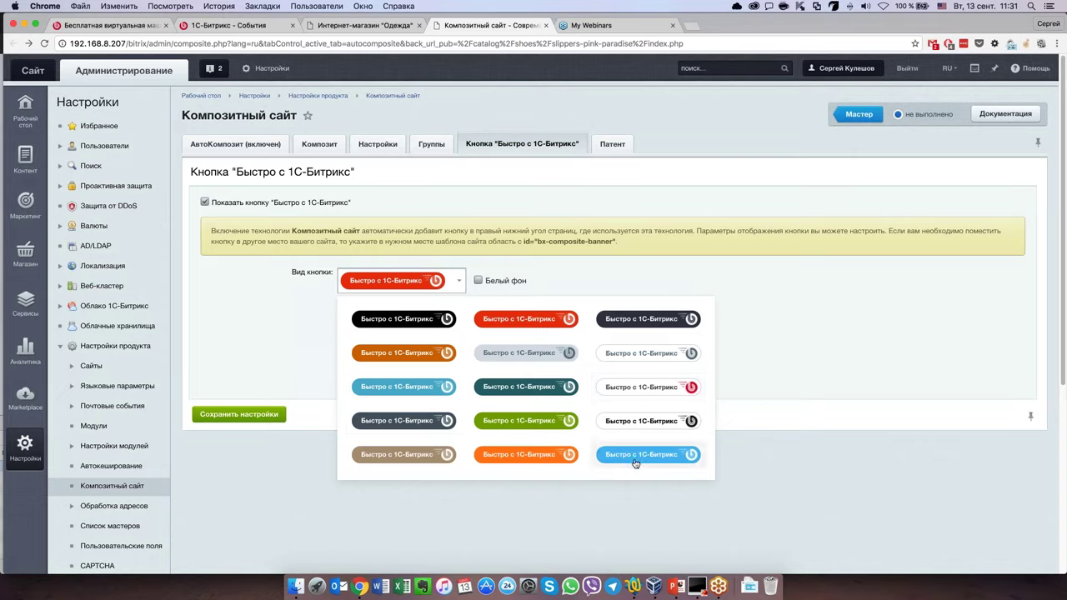
pyautogui.click(667, 457)
pyautogui.click(280, 417)
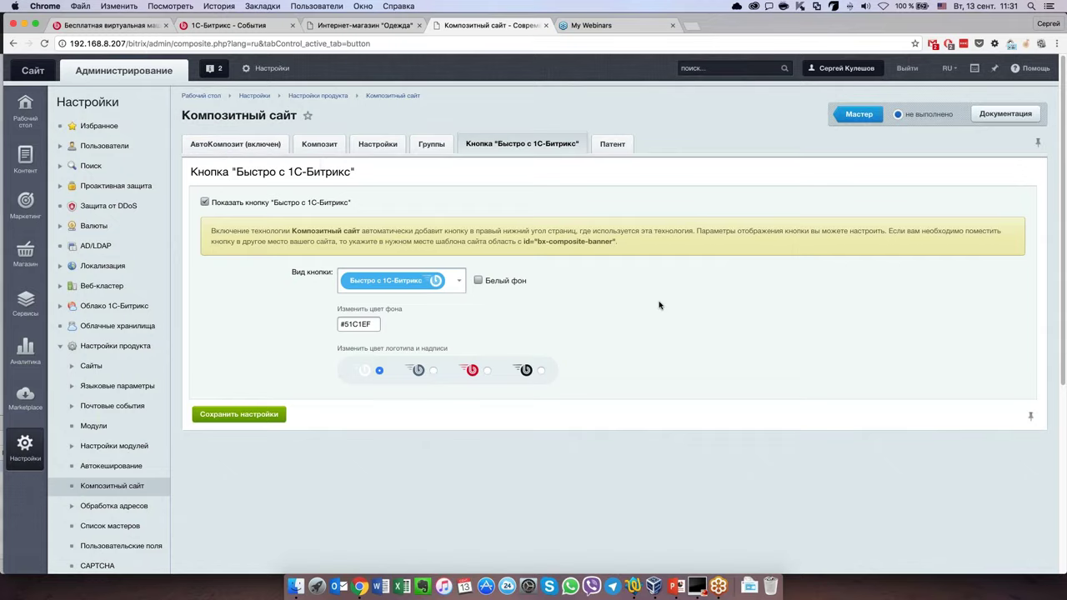
# Open the Поддержка24 help for Композитный сайт, look through its tips and reference materials, and close it
pyautogui.scroll(-1, 650, 309)
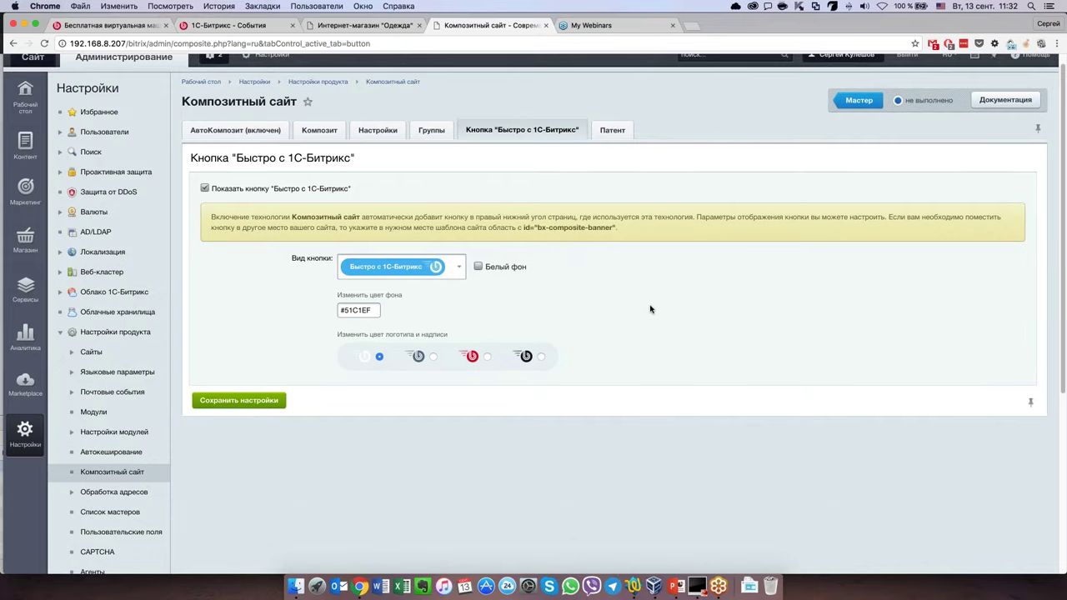
pyautogui.scroll(1, 650, 308)
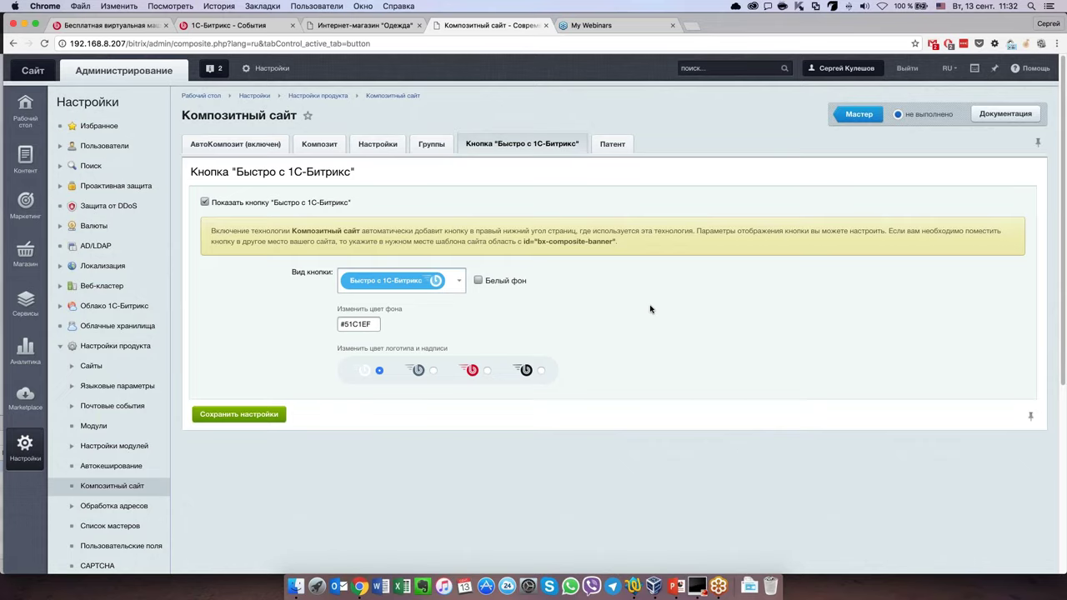
pyautogui.moveTo(999, 145)
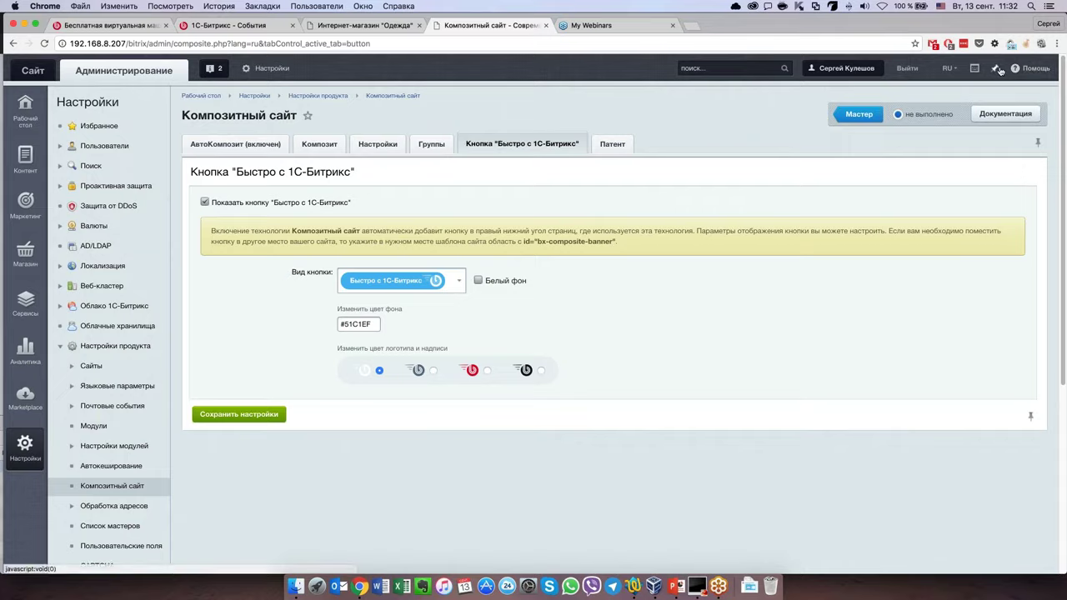
pyautogui.click(1033, 68)
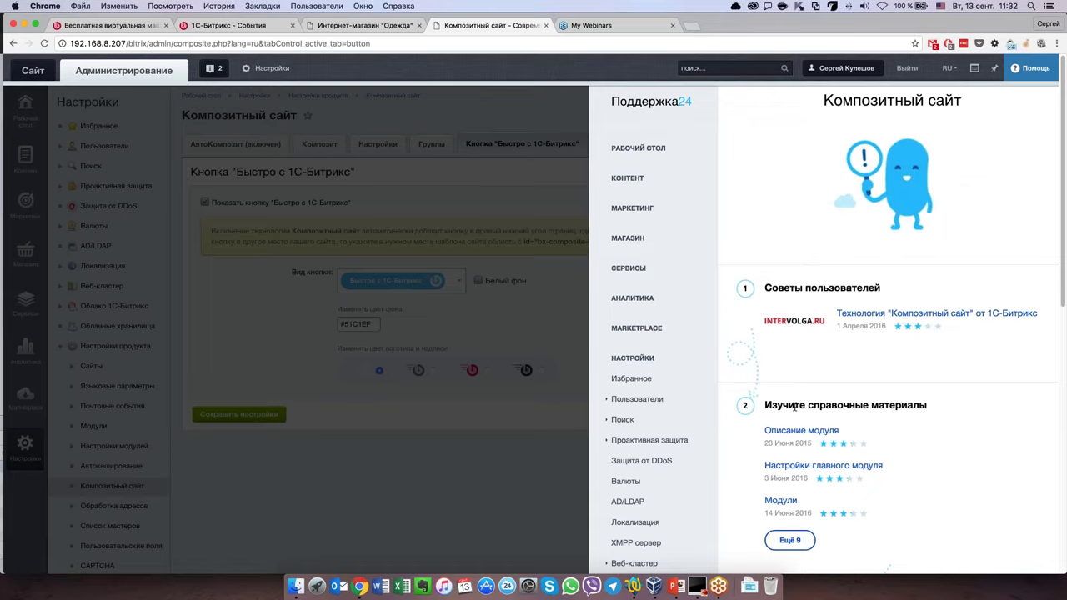
pyautogui.scroll(-1, 776, 401)
pyautogui.scroll(-3, 872, 396)
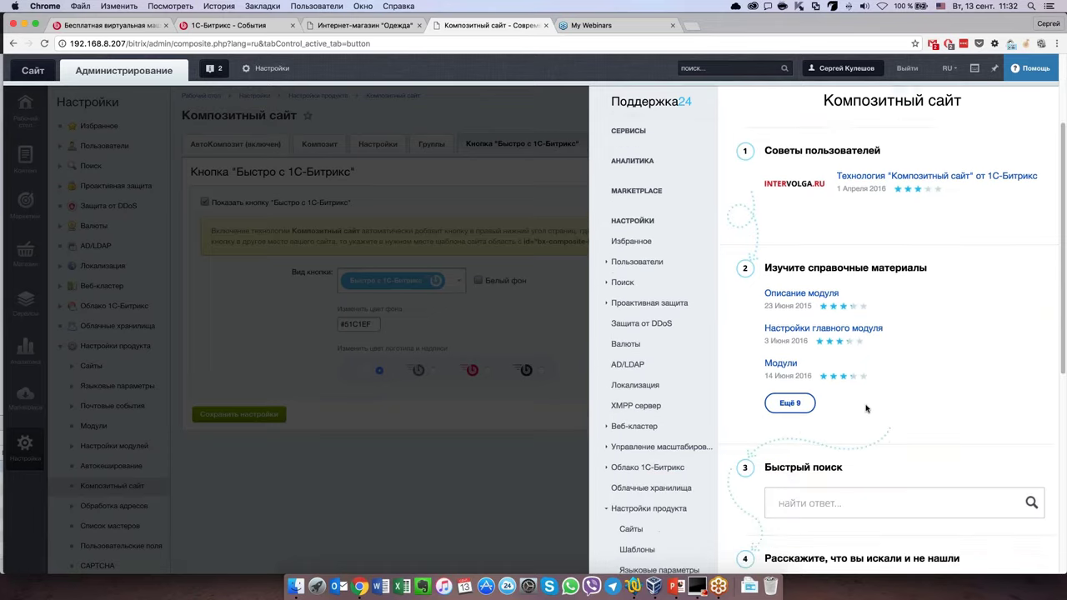
pyautogui.scroll(4, 865, 408)
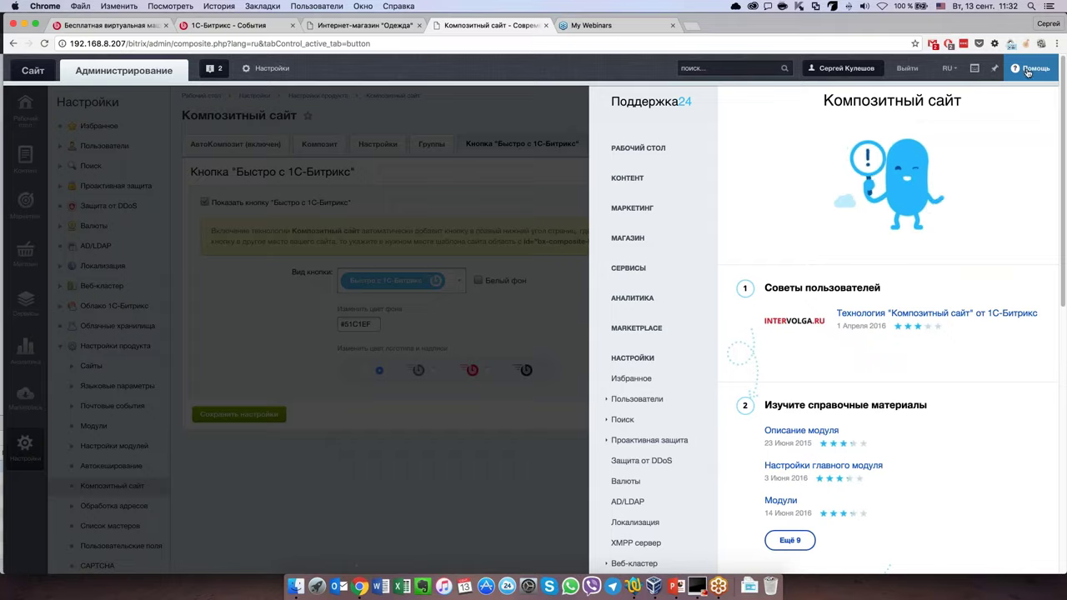
pyautogui.press('Escape')
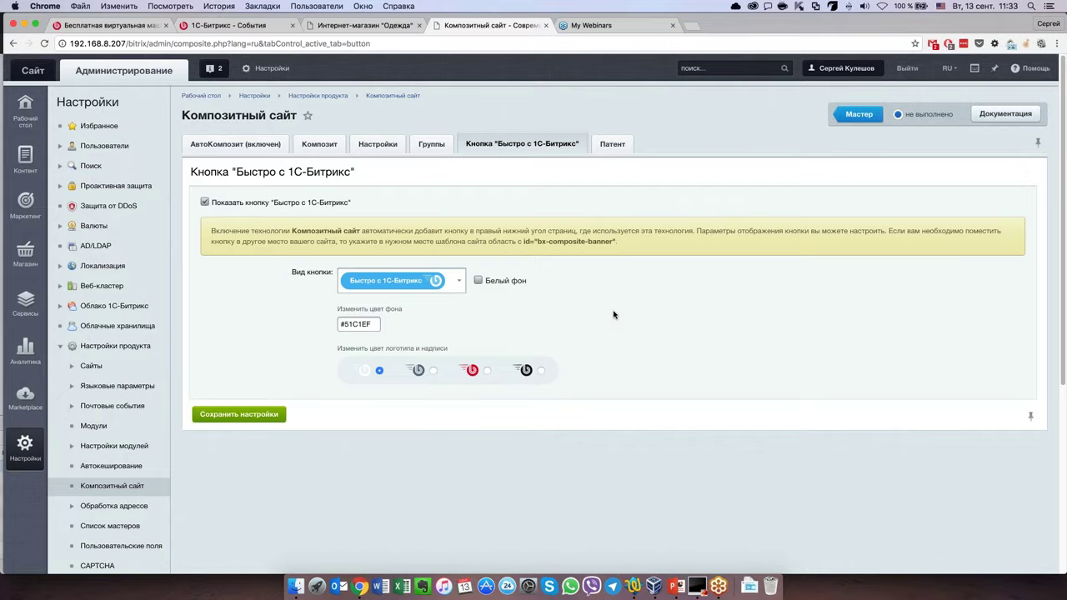
# Switch to the БУС_16_5 presentation in PowerPoint at the АвтоКомпозит slide
pyautogui.scroll(-1, 542, 367)
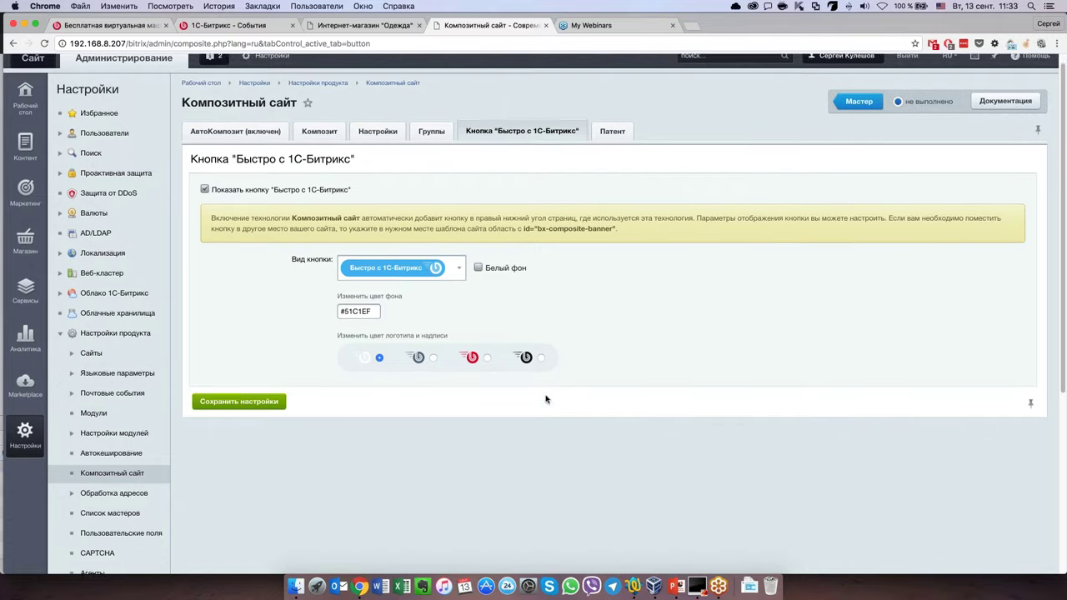
pyautogui.scroll(1, 547, 400)
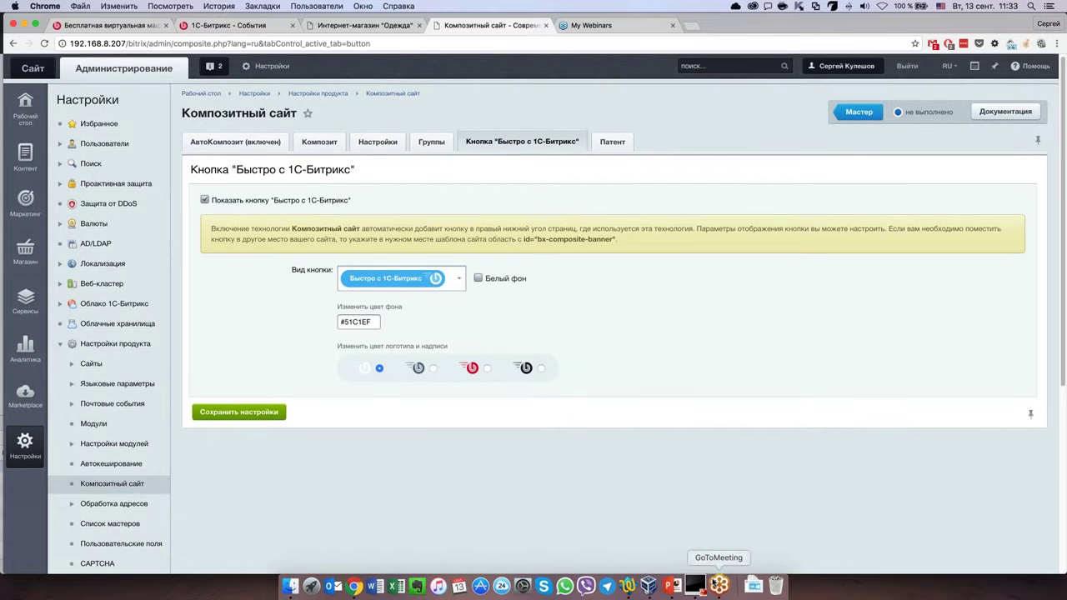
pyautogui.click(677, 587)
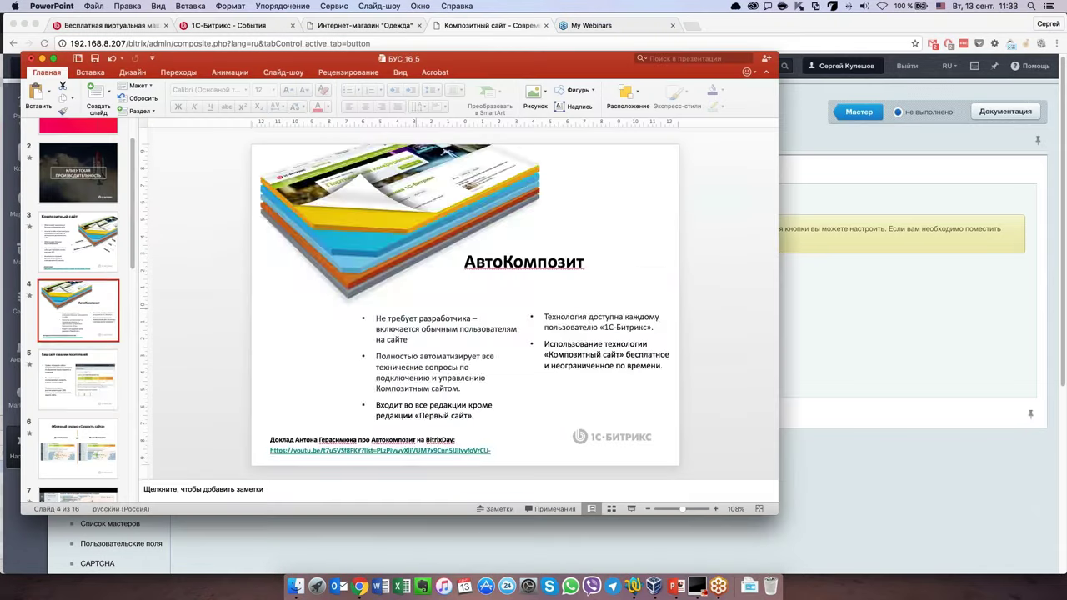
# Show the Ваш сайт глазами посетителей slide and switch back to the Композитный сайт settings in Chrome
pyautogui.click(103, 389)
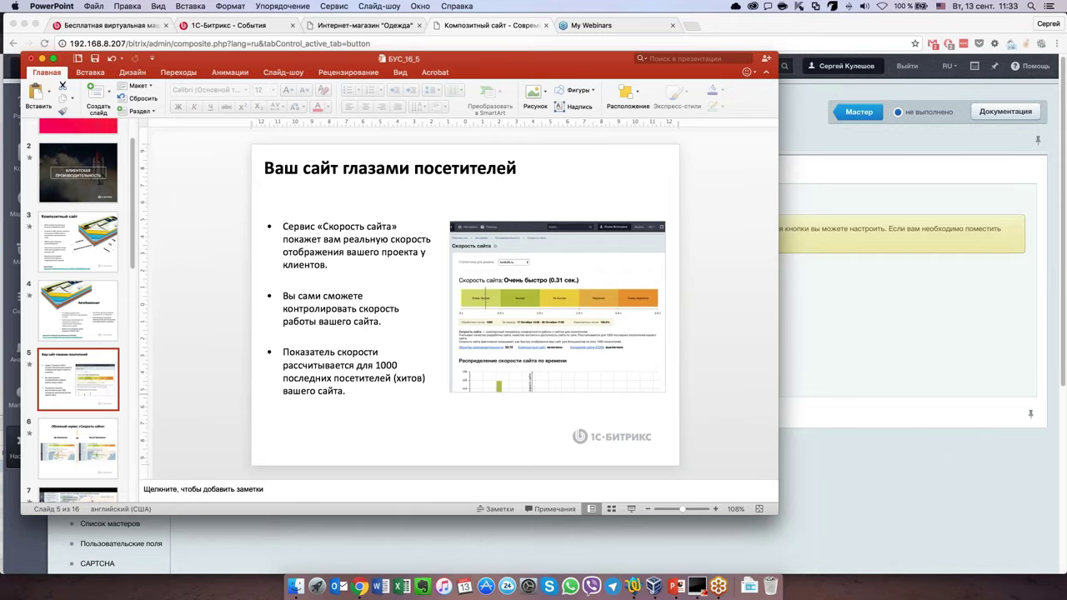
pyautogui.click(883, 340)
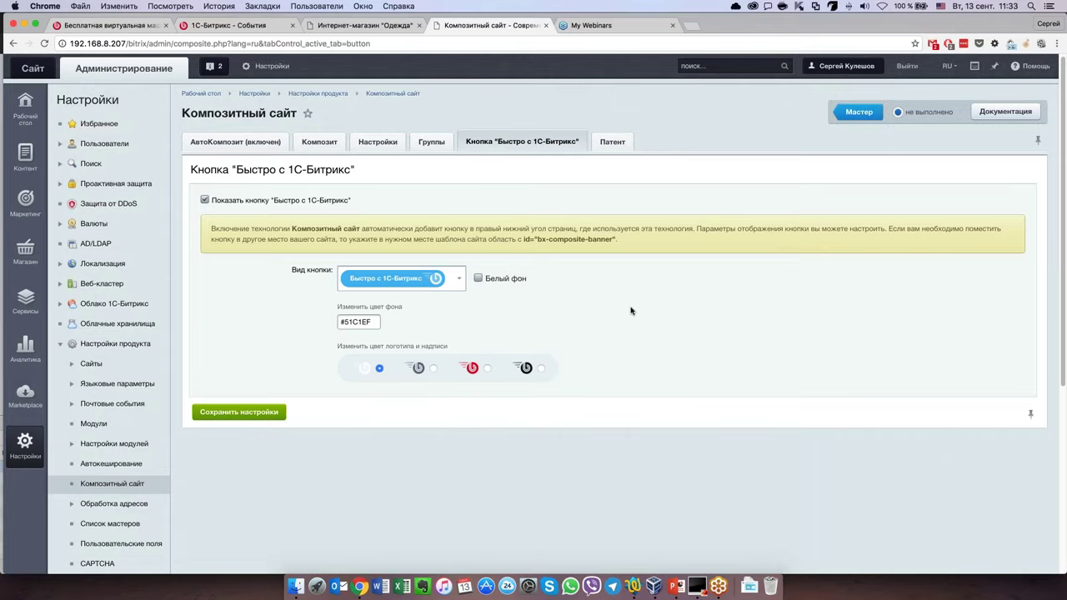
# Open the Проверка системы page among the Инструменты settings and start the full system test
pyautogui.click(59, 346)
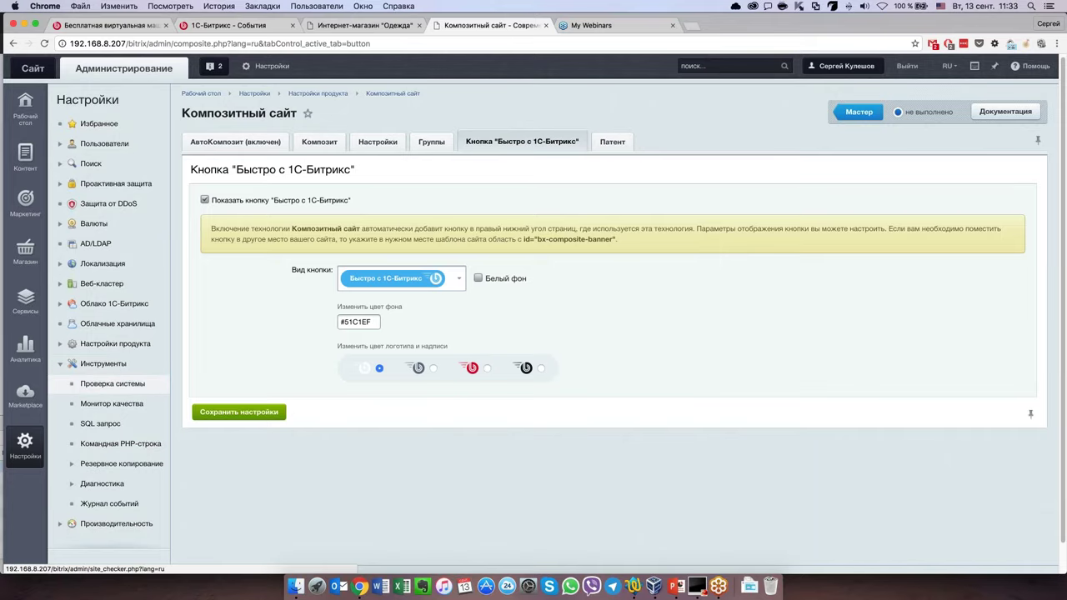
pyautogui.click(130, 385)
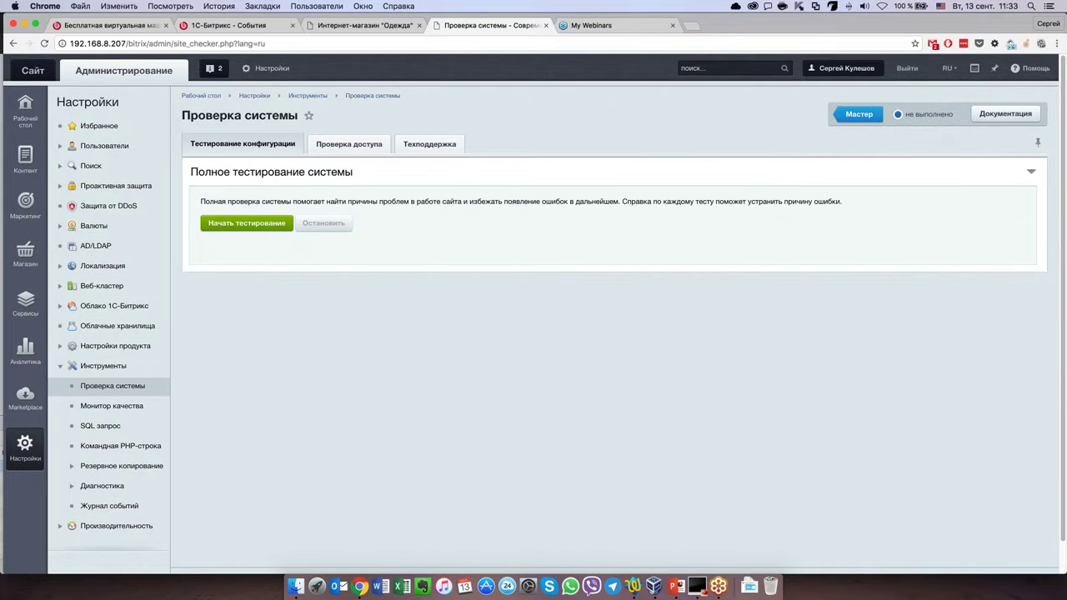
pyautogui.click(250, 224)
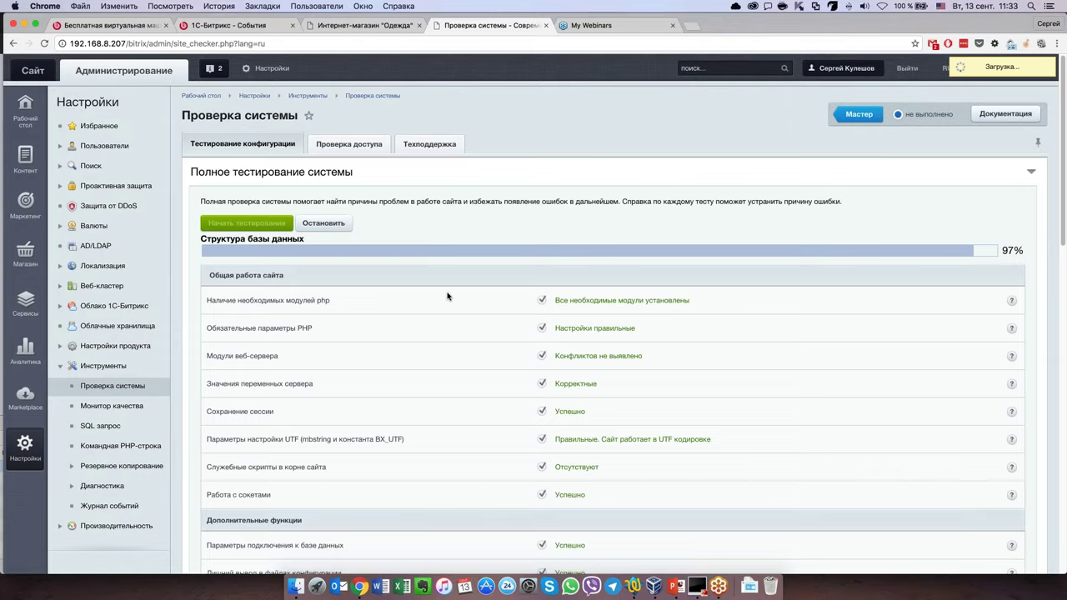
# Look through the system test results, including the mail sending checks, and read the help for Наличие необходимых модулей php
pyautogui.scroll(-5, 450, 300)
pyautogui.scroll(-3, 450, 308)
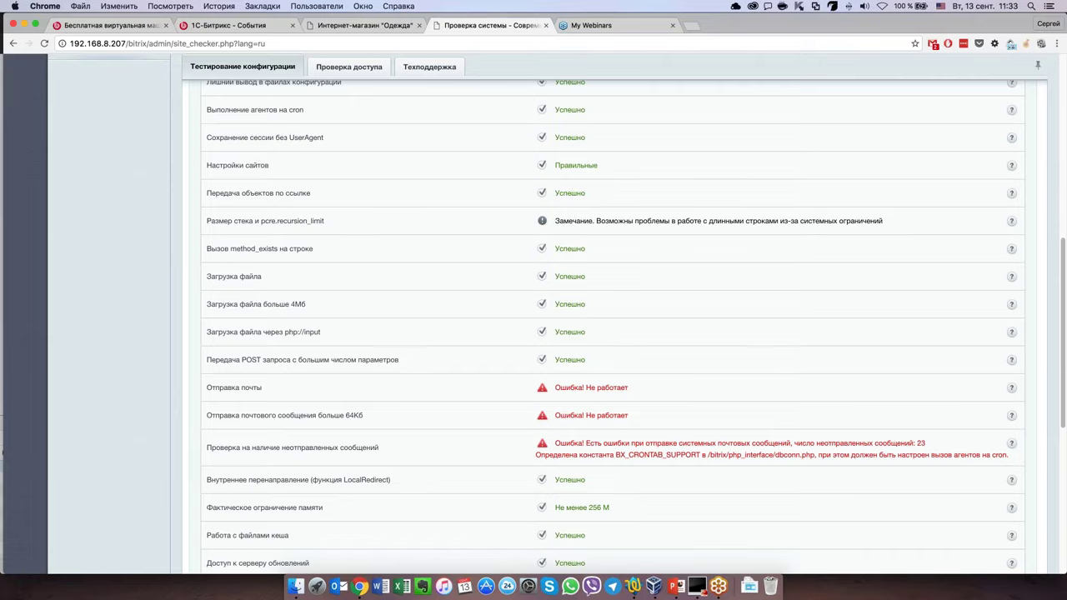
pyautogui.scroll(-5, 613, 326)
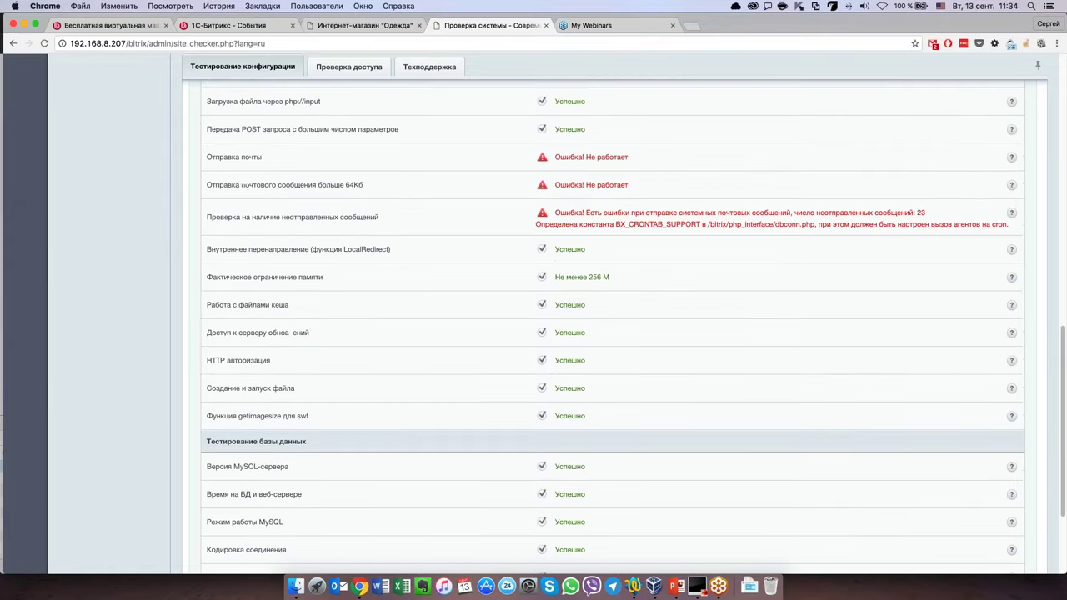
pyautogui.scroll(10, 613, 431)
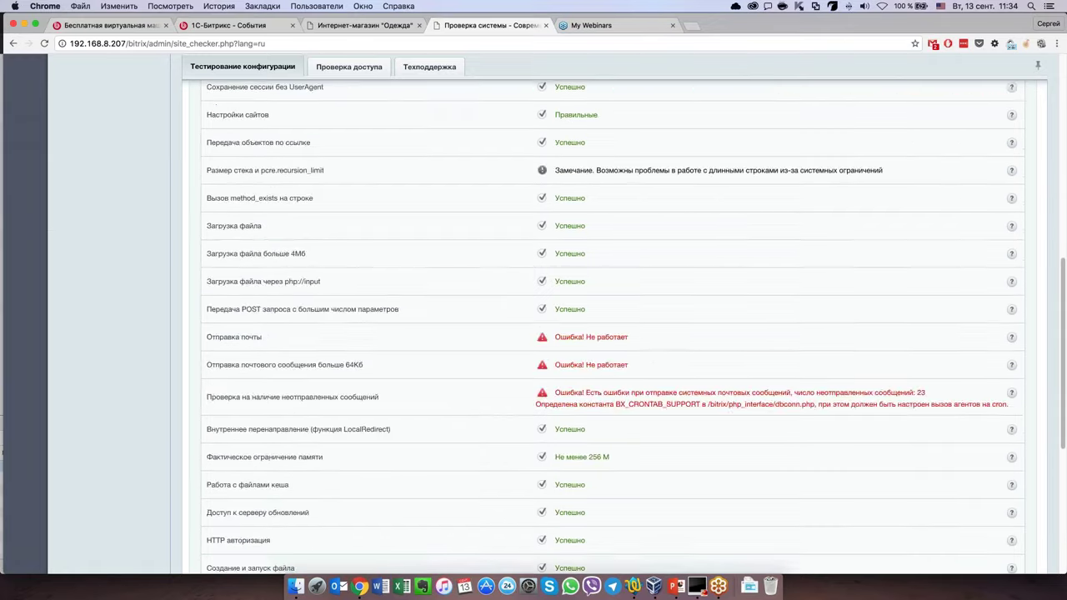
pyautogui.scroll(2, 538, 450)
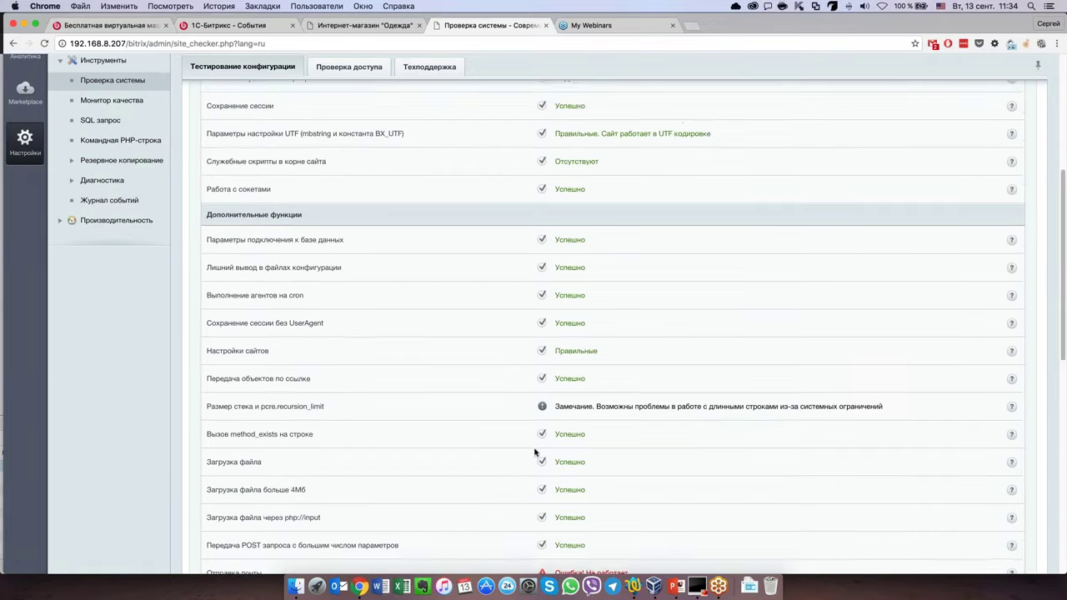
pyautogui.scroll(4, 537, 452)
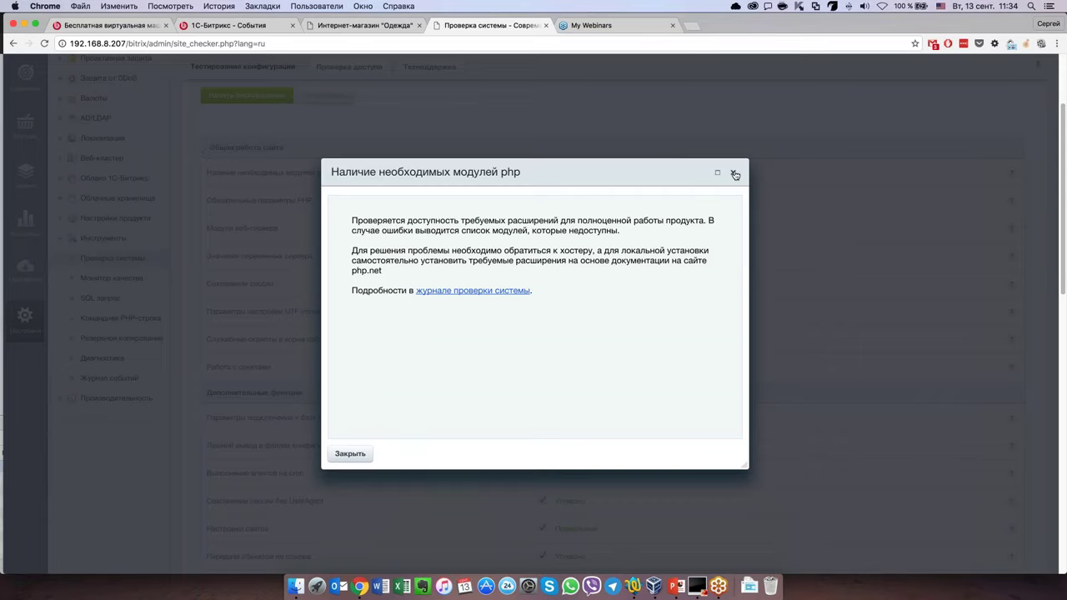
pyautogui.click(735, 174)
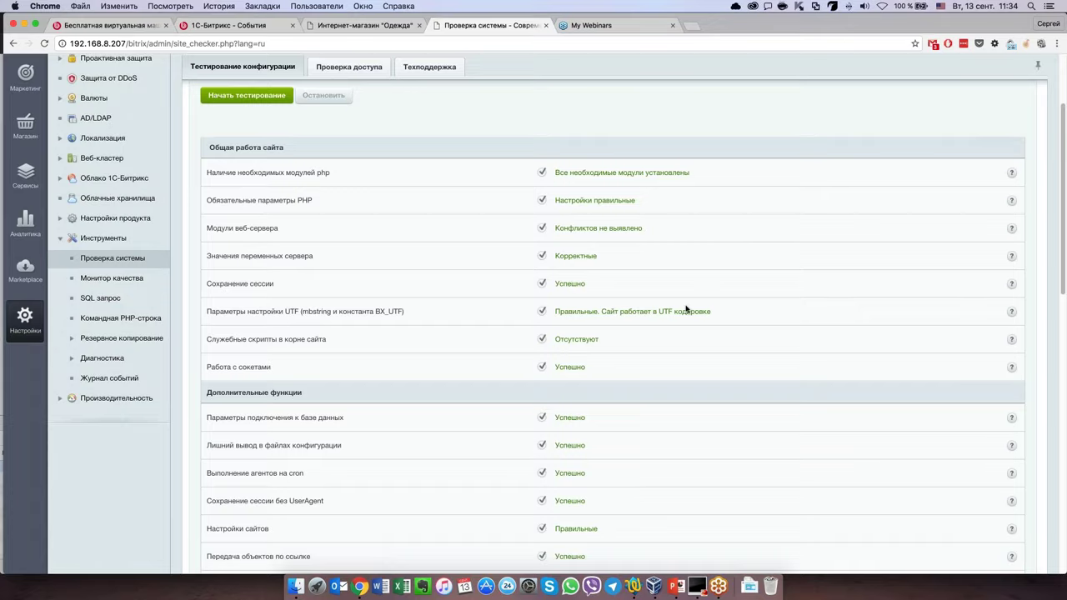
pyautogui.scroll(3, 686, 307)
pyautogui.scroll(1, 640, 313)
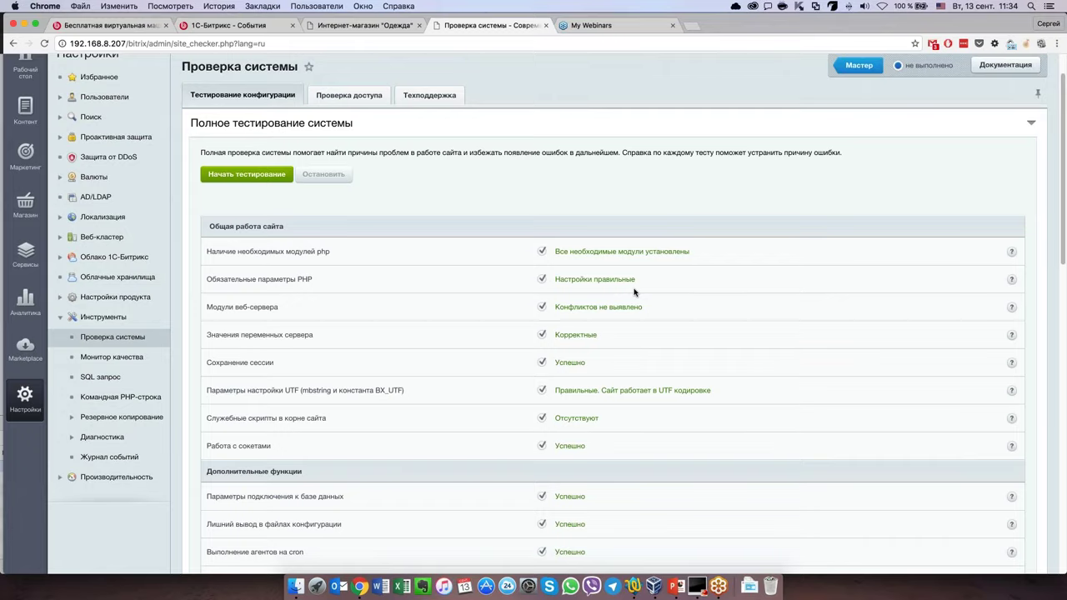
pyautogui.scroll(2, 583, 308)
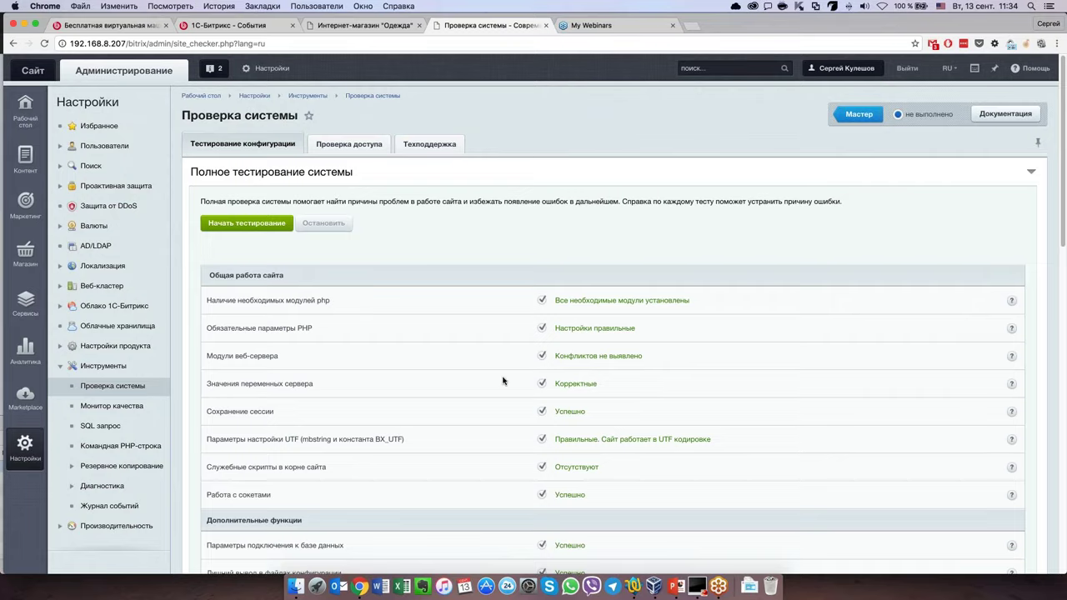
pyautogui.scroll(-1, 501, 390)
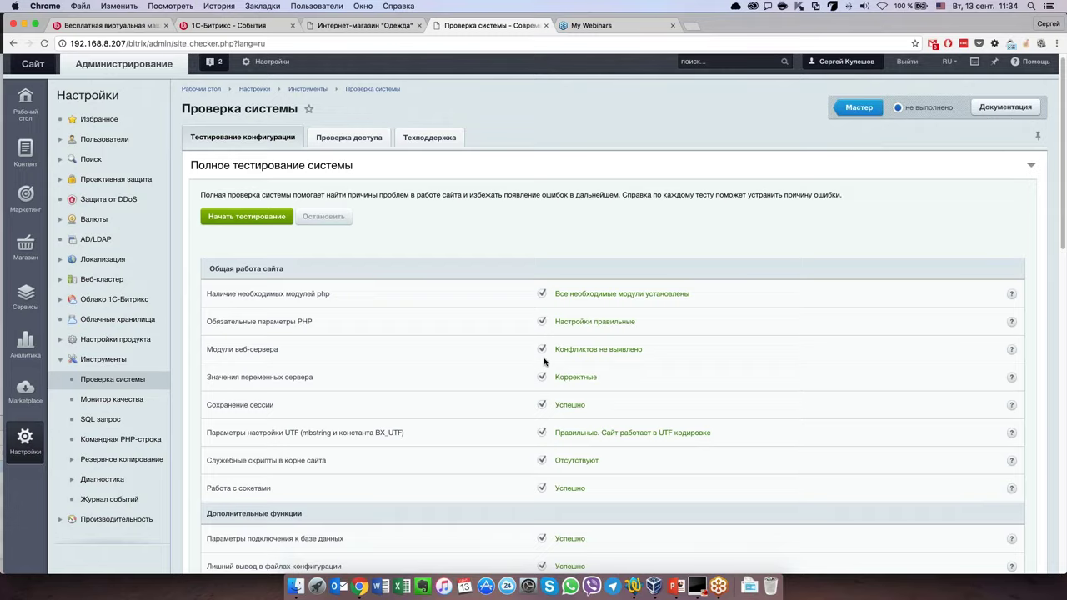
# Open the Скорость сайта page in the Производительность section of the settings
pyautogui.scroll(-5, 631, 386)
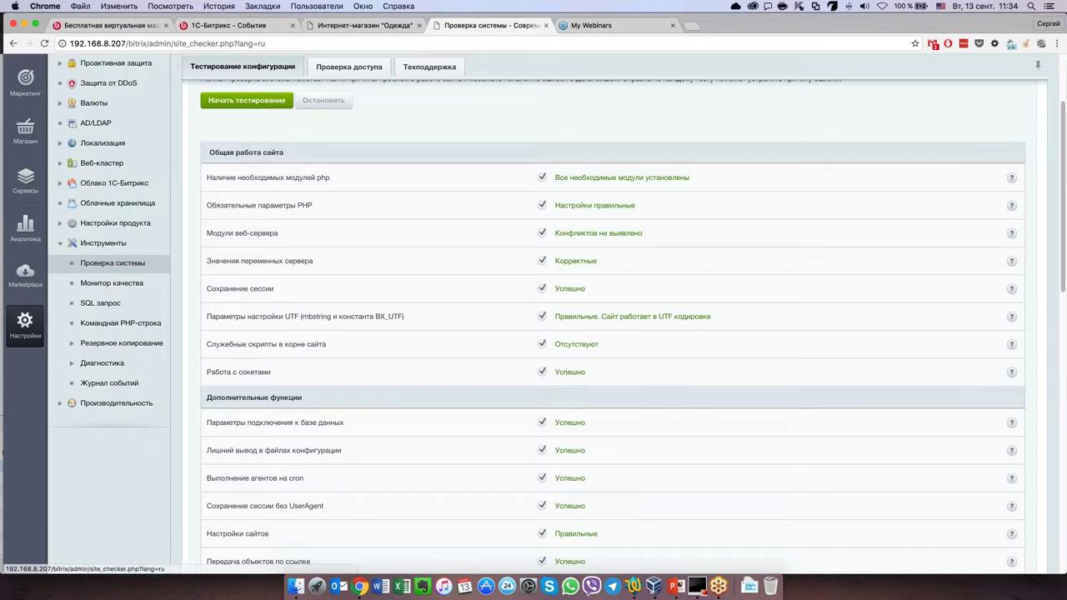
pyautogui.click(59, 243)
pyautogui.click(60, 263)
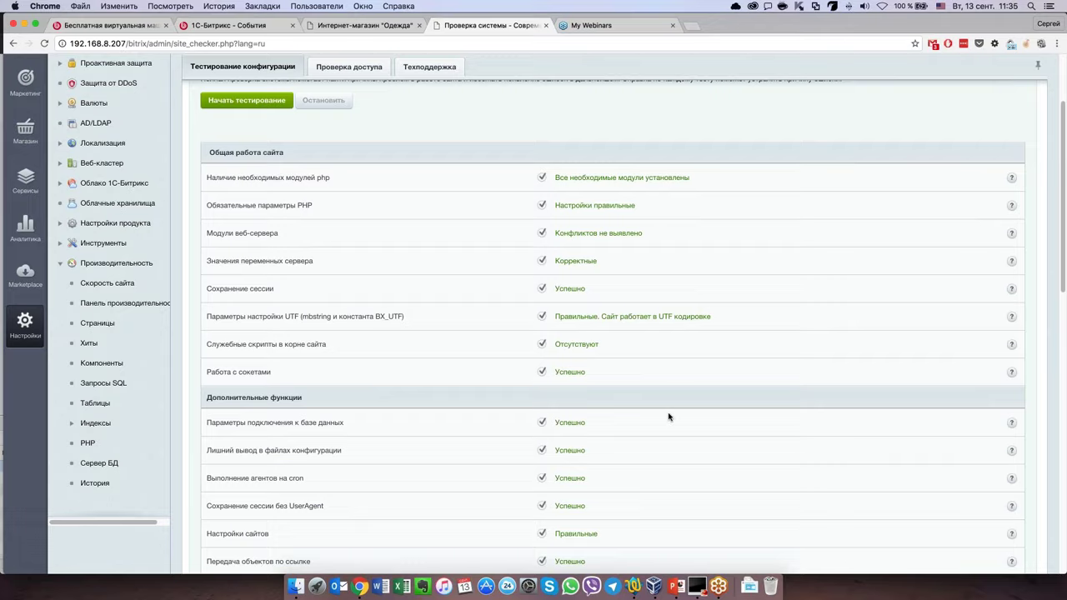
pyautogui.scroll(3, 663, 421)
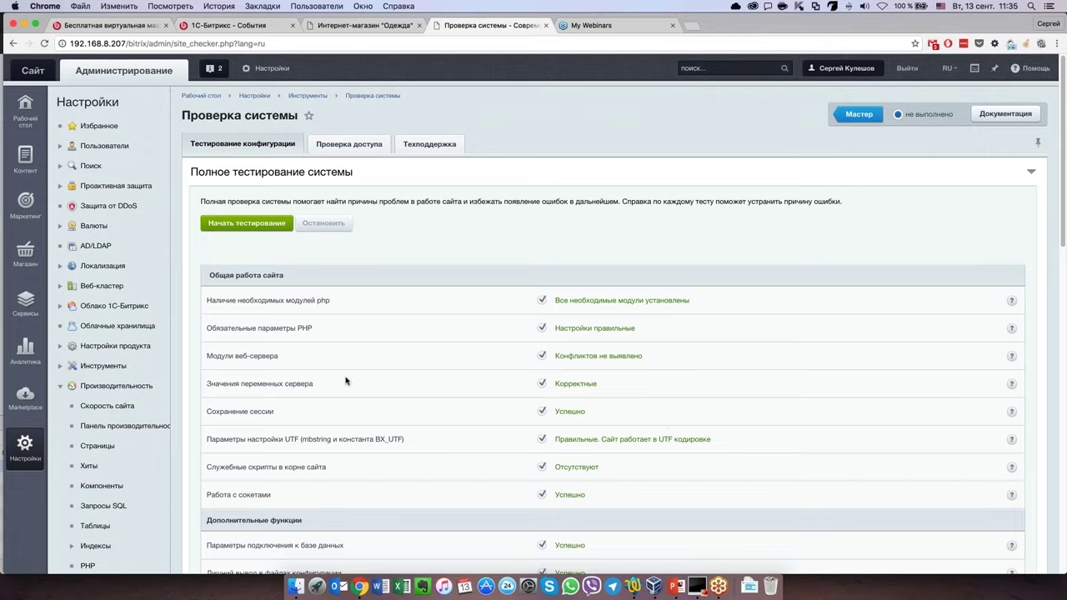
pyautogui.scroll(-1, 346, 381)
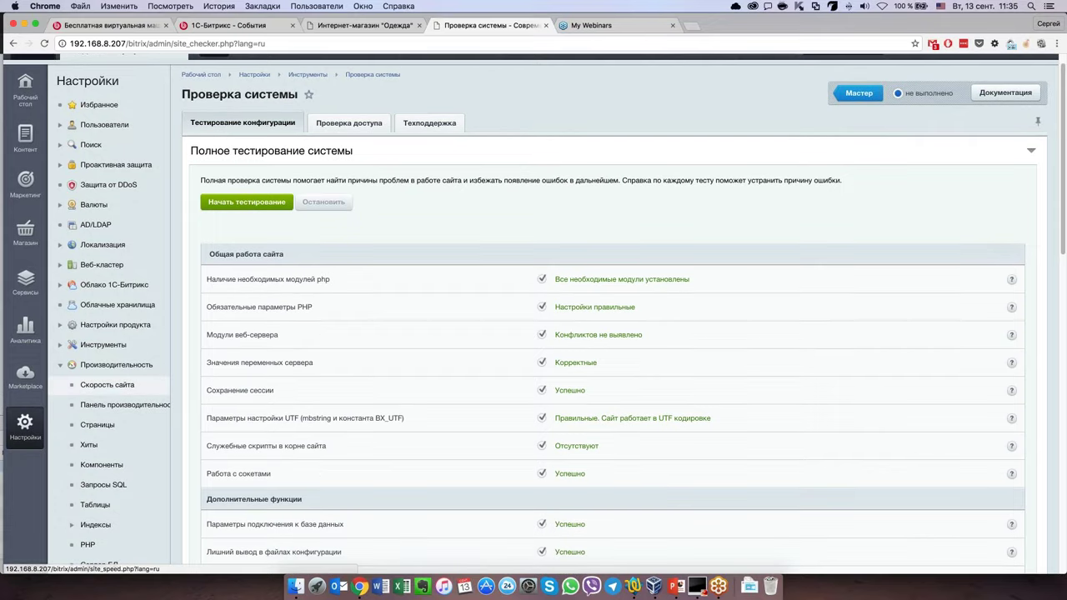
pyautogui.scroll(-3, 107, 393)
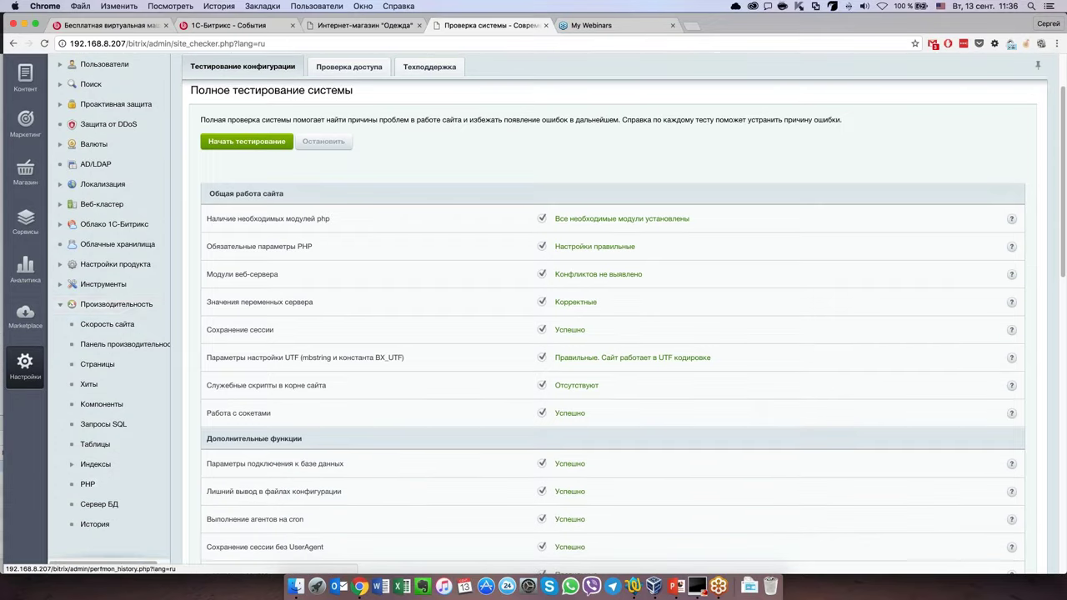
pyautogui.click(107, 323)
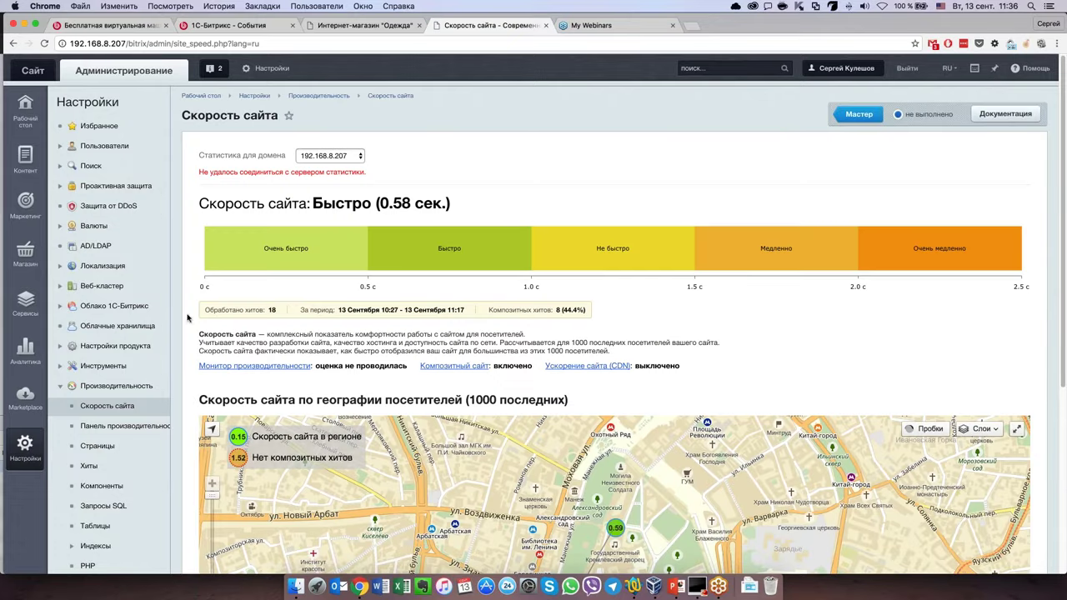
# Examine the Скорость сайта page: domain choice, speed rating and scale, processed hits, visitor map and the explanations of the timing metrics
pyautogui.scroll(-1, 187, 317)
pyautogui.scroll(1, 188, 317)
pyautogui.click(358, 159)
pyautogui.click(456, 153)
pyautogui.scroll(-3, 554, 257)
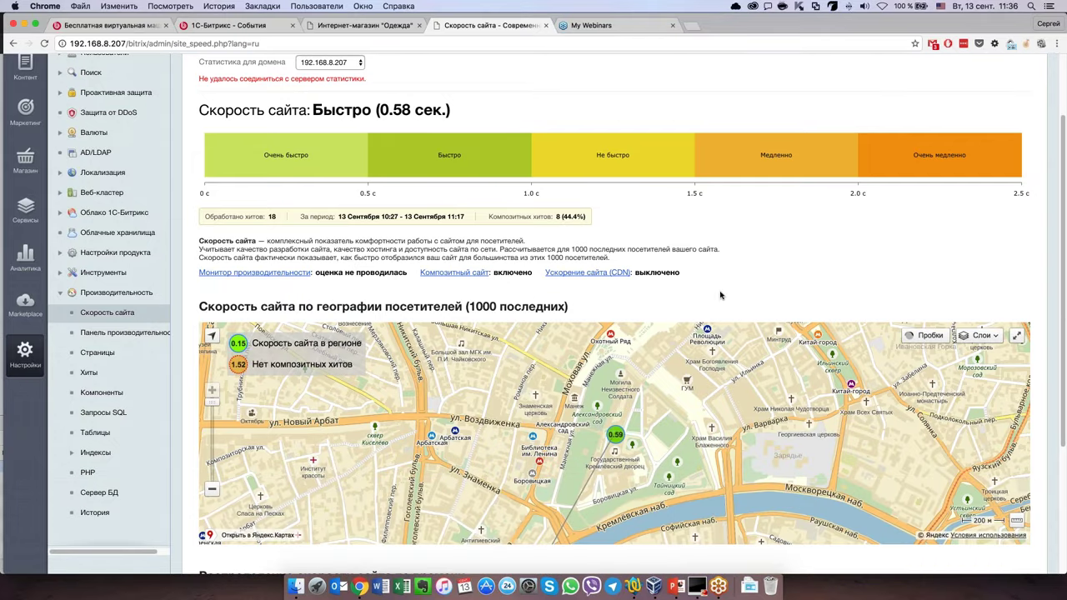
pyautogui.scroll(-6, 714, 293)
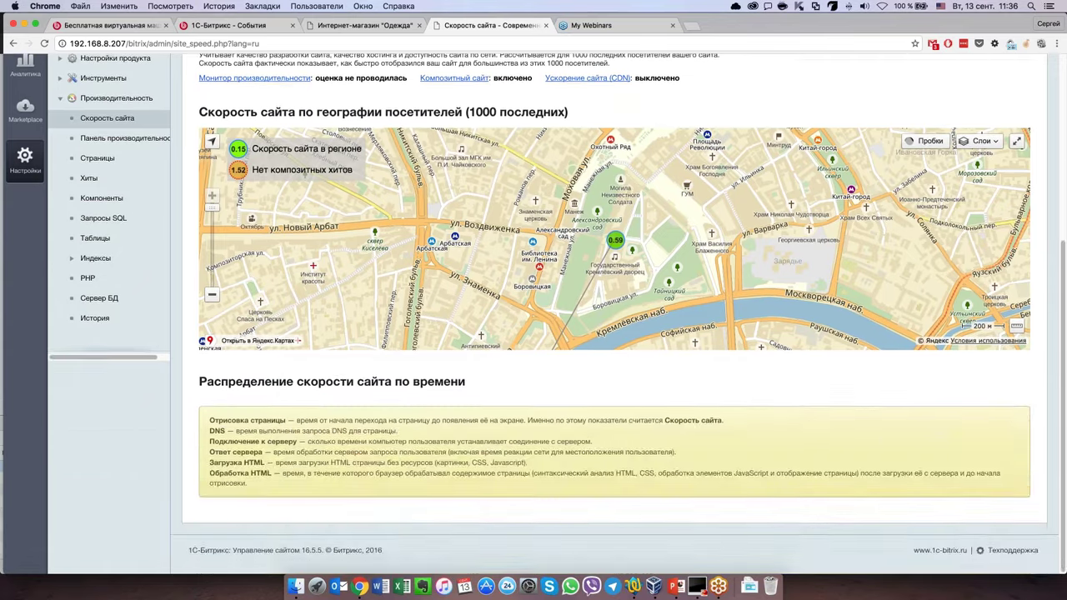
pyautogui.scroll(7, 647, 292)
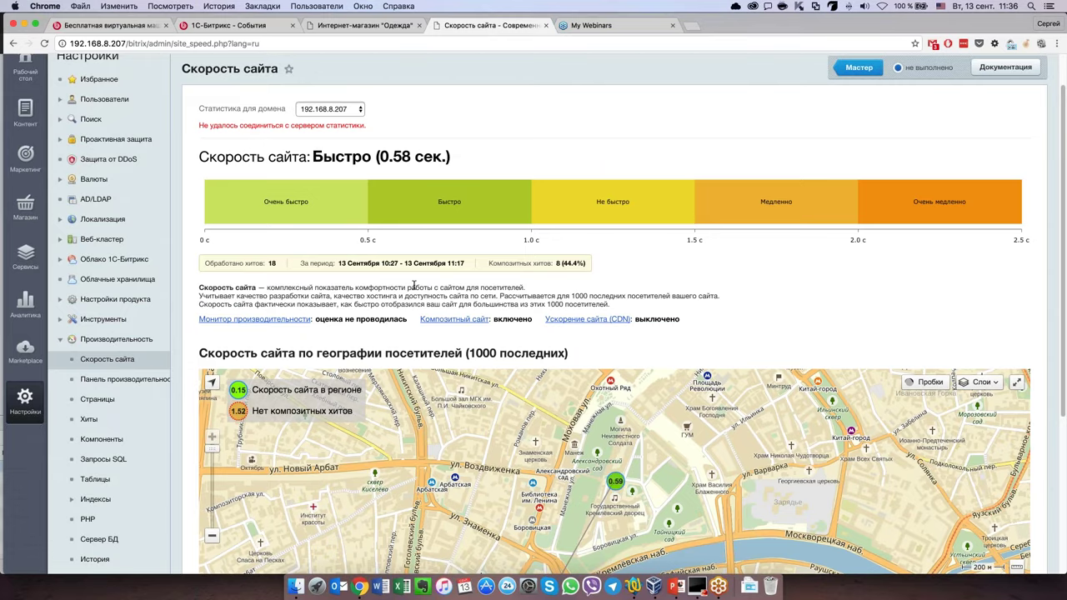
pyautogui.moveTo(451, 157); pyautogui.dragTo(376, 157)
pyautogui.click(444, 159)
pyautogui.scroll(-1, 350, 300)
pyautogui.scroll(-1, 350, 298)
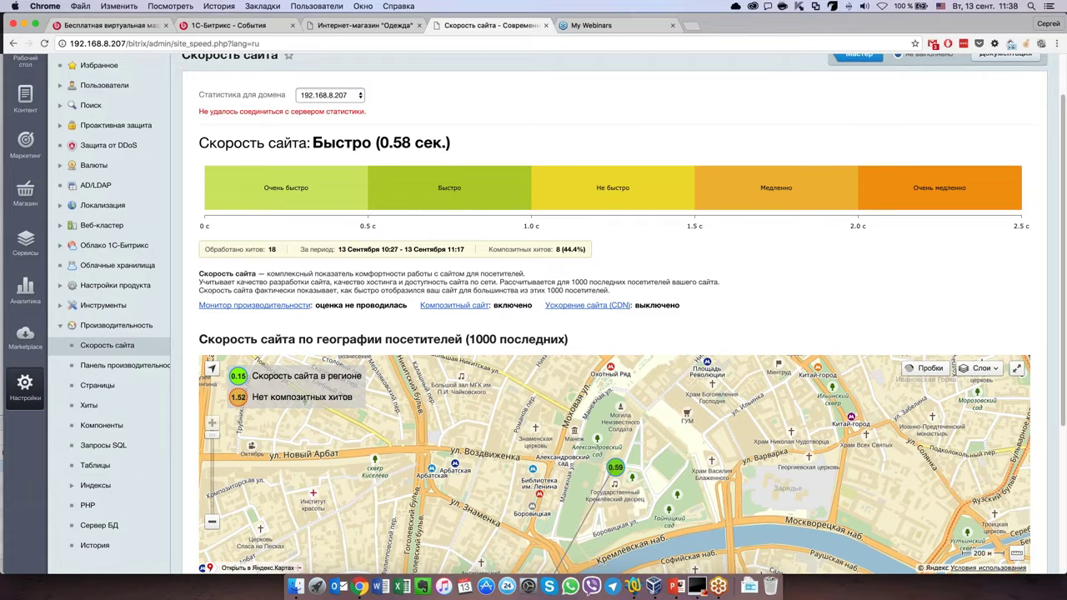
# Examine site speed by visitor geography on the map, from the world scale down to the area around Moscow and the Urals
pyautogui.scroll(-10, 637, 335)
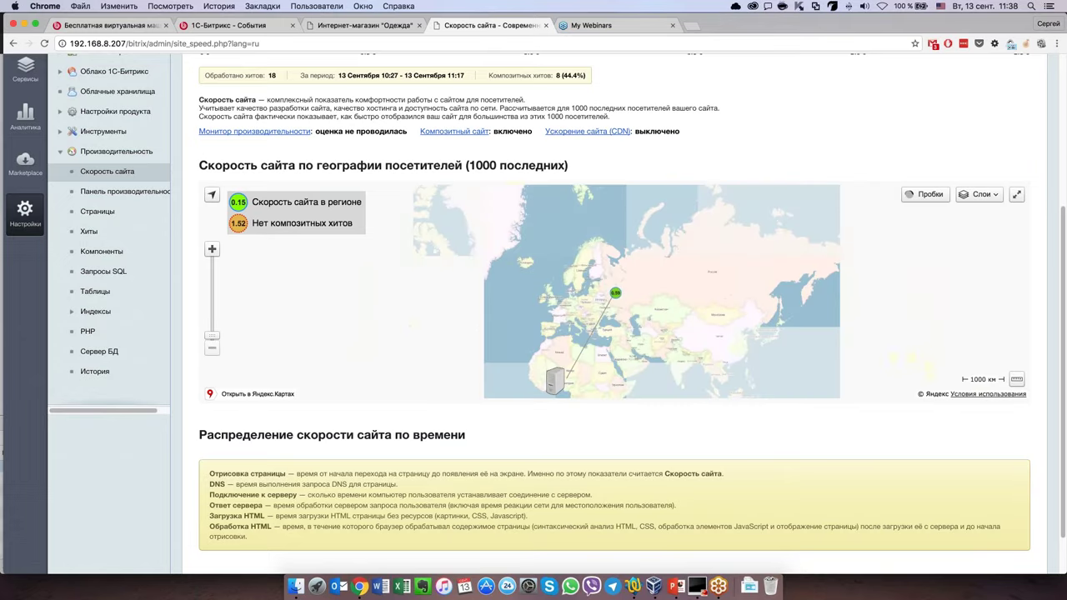
pyautogui.moveTo(535, 376)
pyautogui.mouseDown()
pyautogui.moveTo(521, 321)
pyautogui.moveTo(523, 358)
pyautogui.mouseUp()
pyautogui.scroll(1, 590, 292)
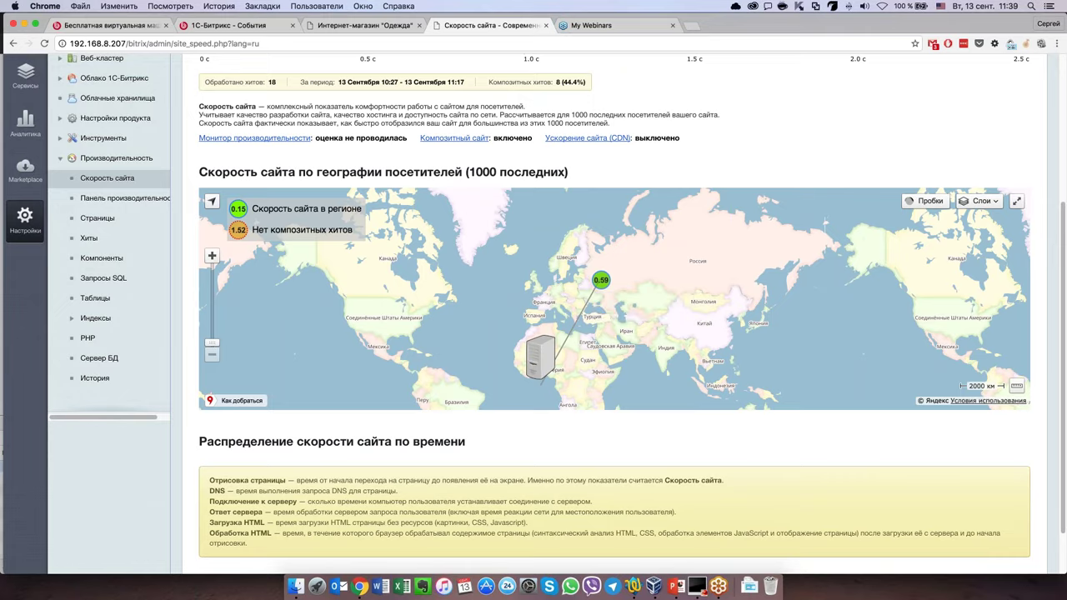
pyautogui.click(212, 256)
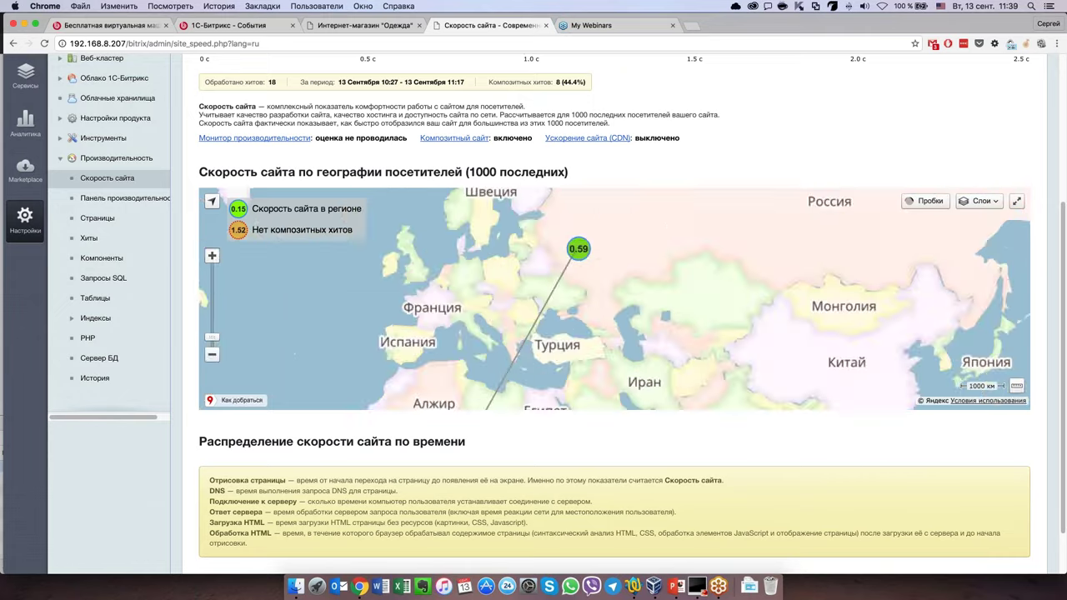
pyautogui.click(211, 256)
pyautogui.moveTo(584, 250); pyautogui.dragTo(598, 335)
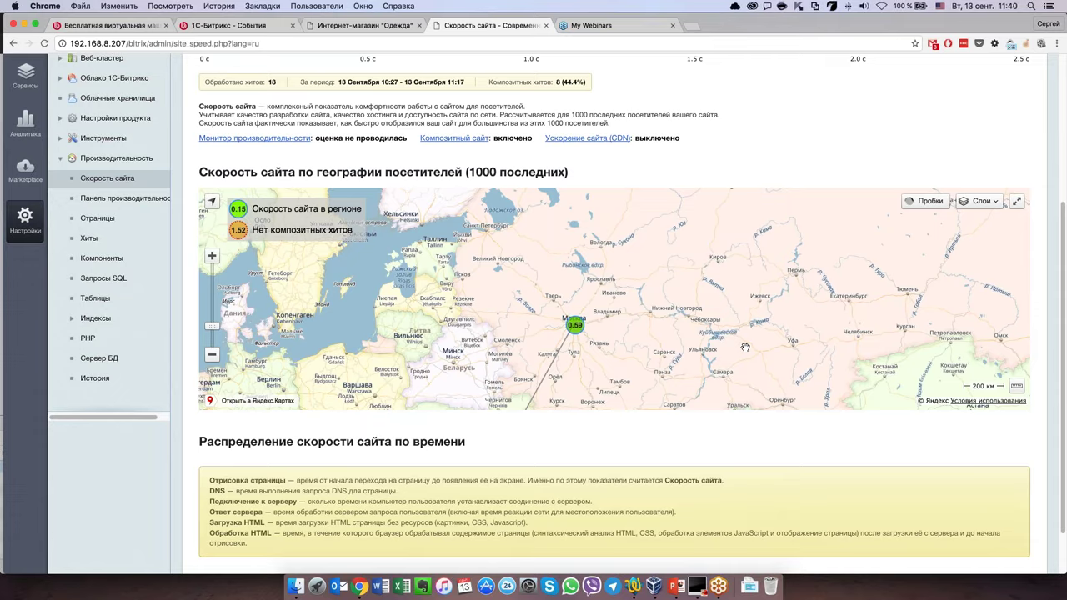
pyautogui.moveTo(718, 350); pyautogui.dragTo(642, 335)
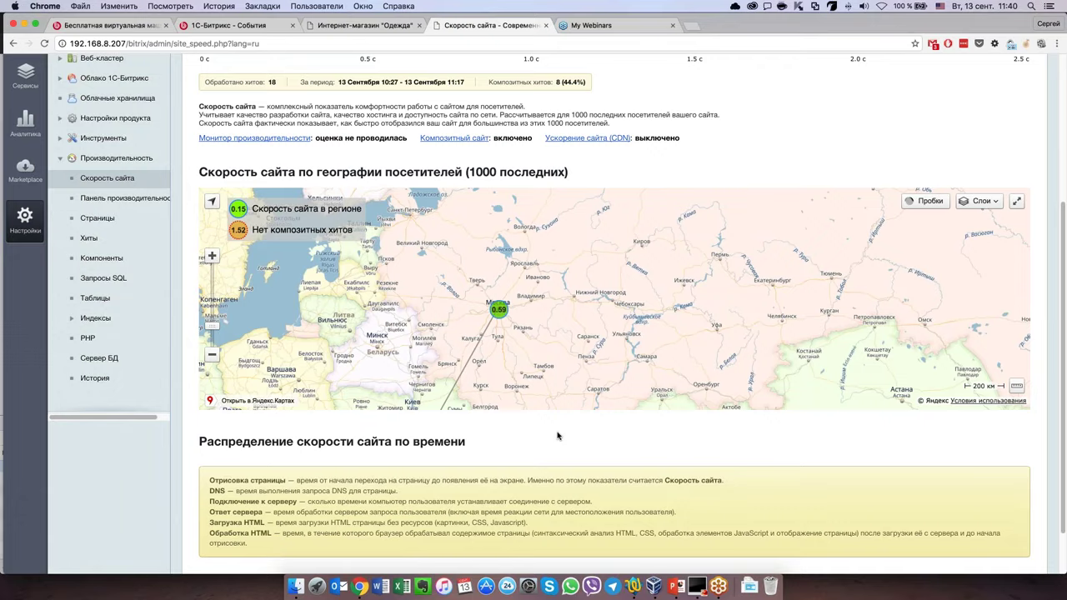
pyautogui.scroll(-1, 558, 436)
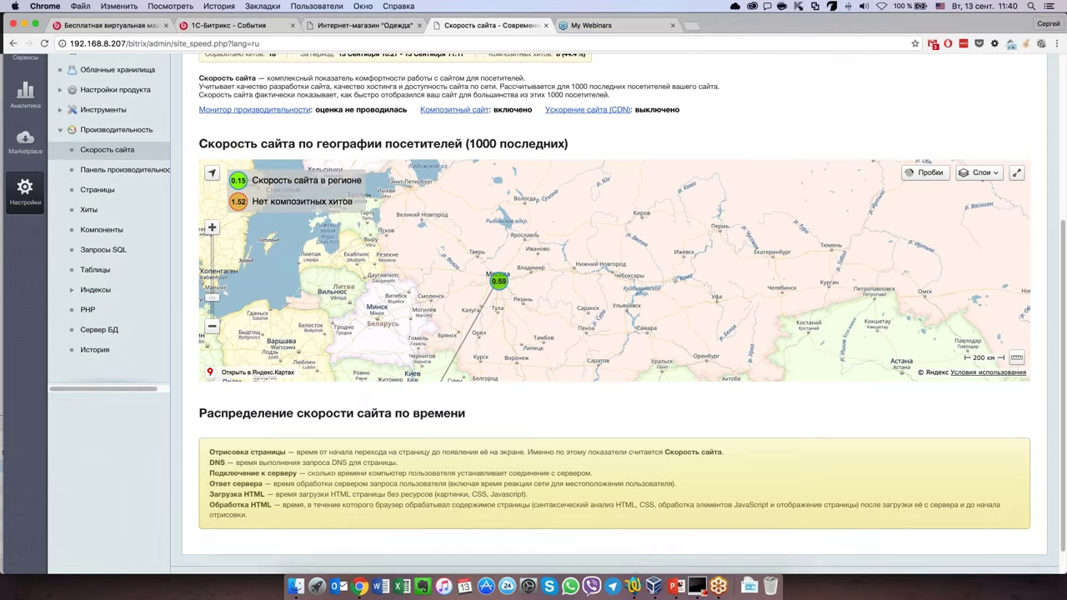
# Switch to the БУС_16_5 presentation in PowerPoint, show slide 7 with the speed map and time distribution, and select its screenshot
pyautogui.click(676, 586)
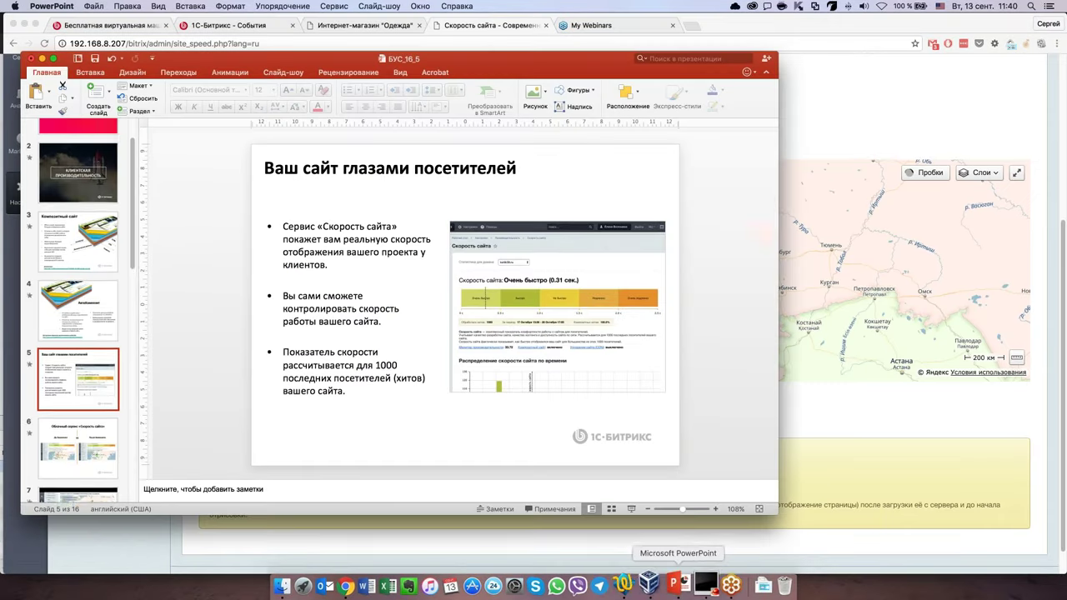
pyautogui.scroll(-4, 91, 441)
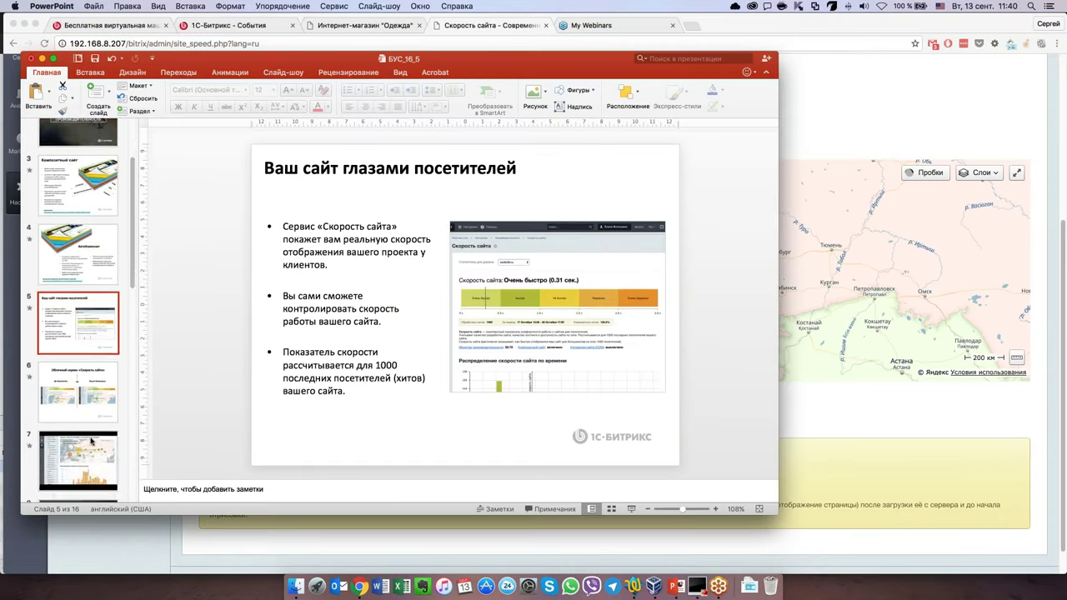
pyautogui.click(91, 442)
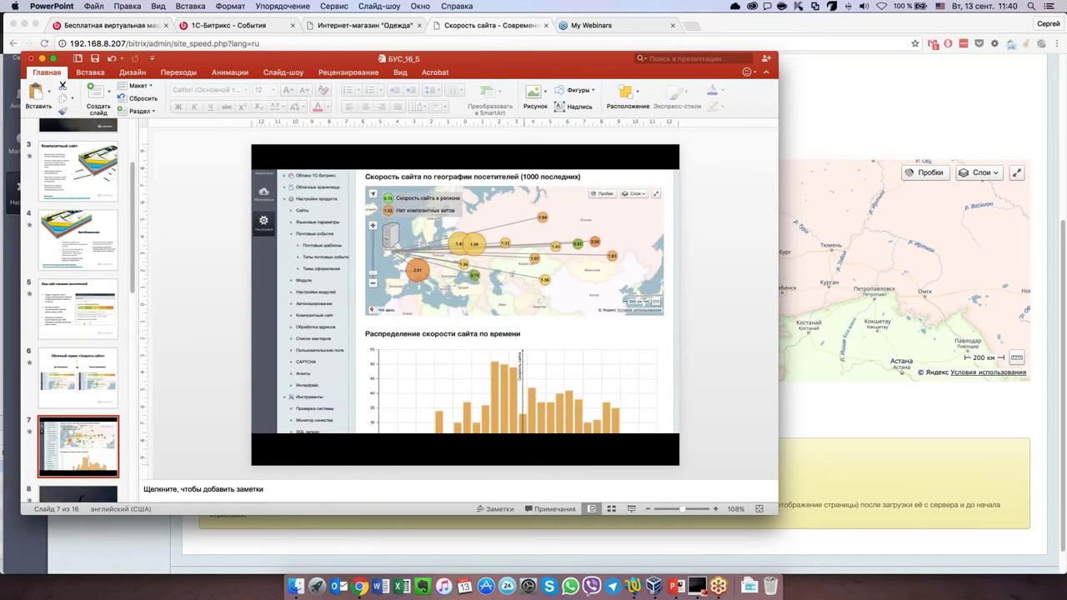
pyautogui.scroll(-1, 80, 417)
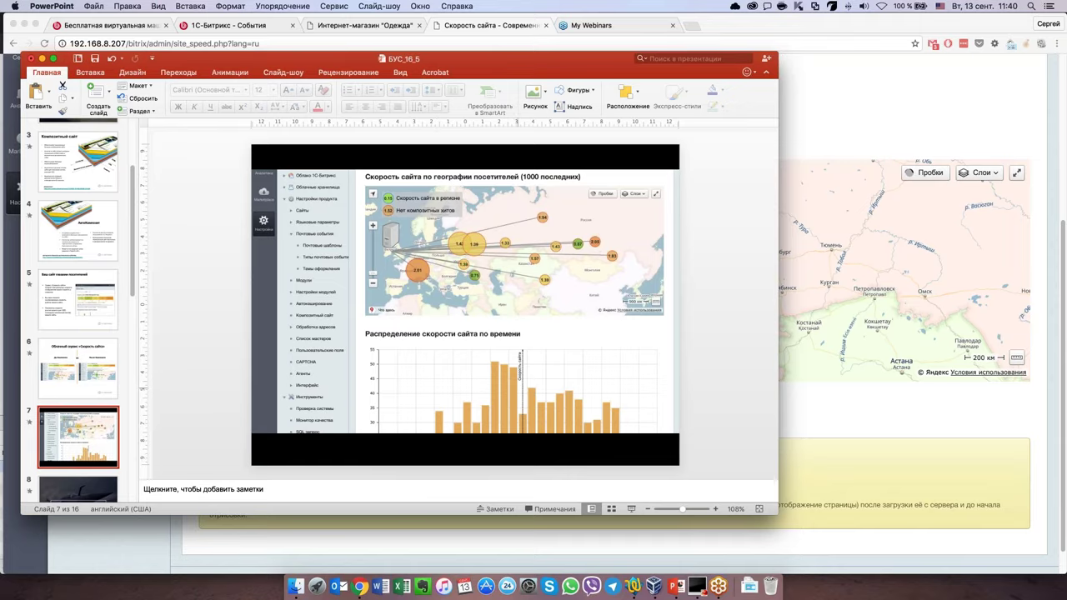
pyautogui.click(469, 360)
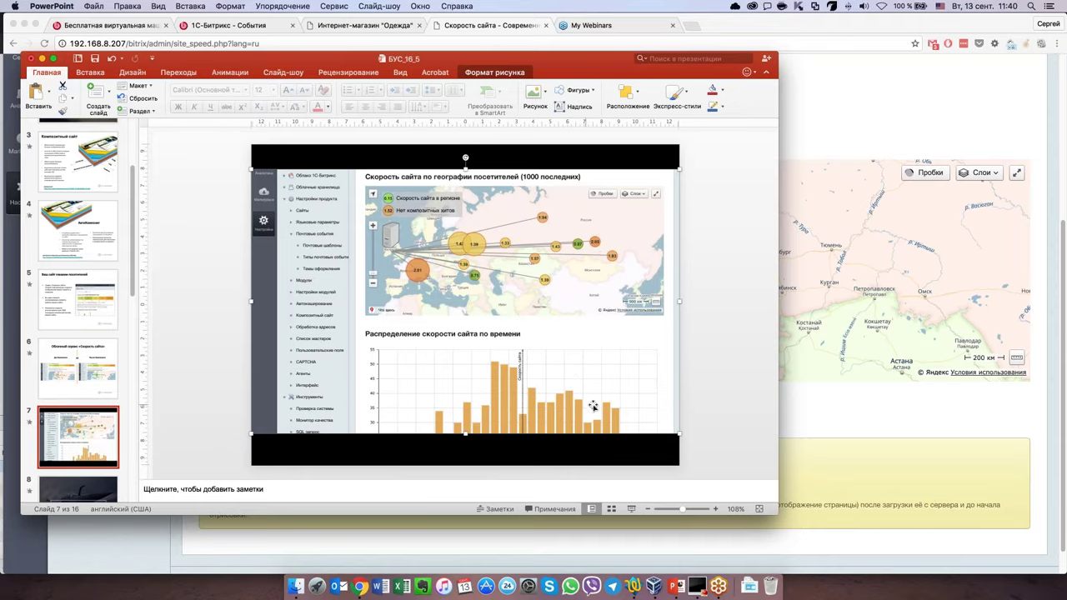
# Switch back to Chrome and review the time distribution section and metric explanations on the Скорость сайта page
pyautogui.click(703, 367)
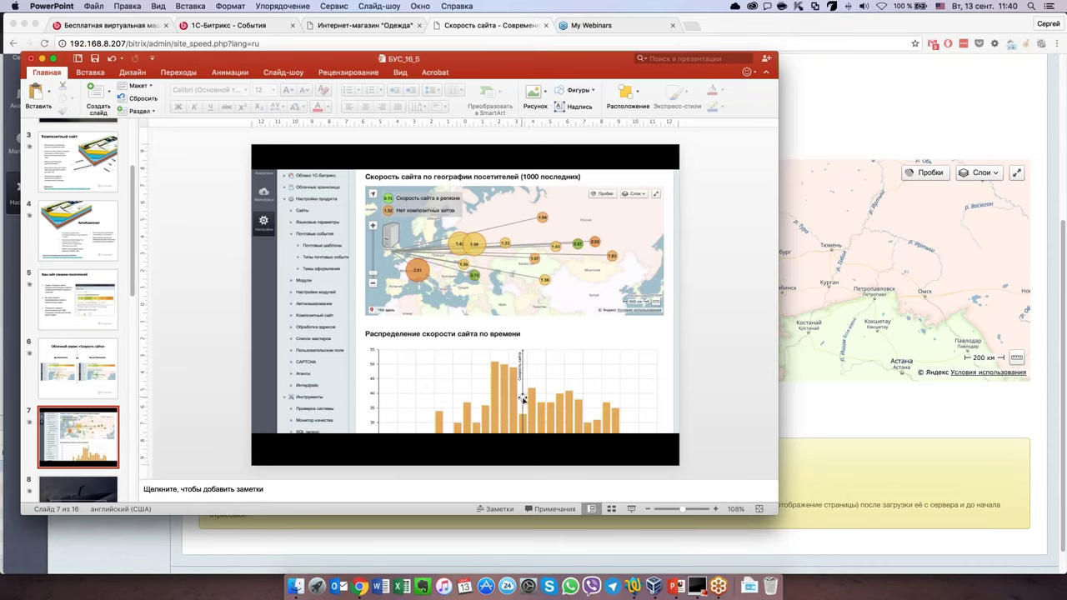
pyautogui.click(809, 125)
pyautogui.scroll(-1, 808, 125)
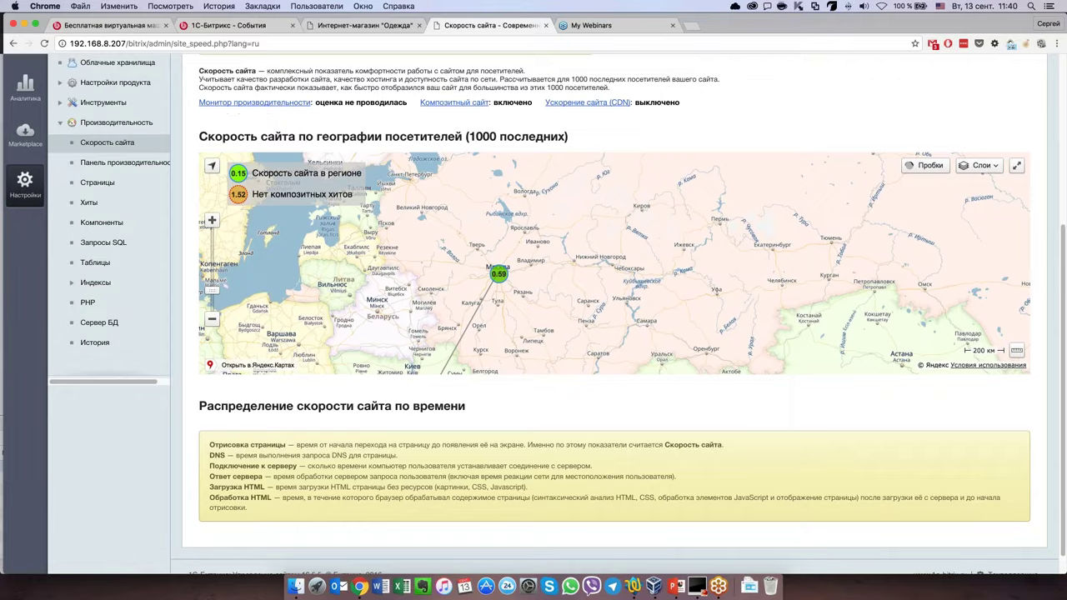
pyautogui.scroll(-2, 581, 425)
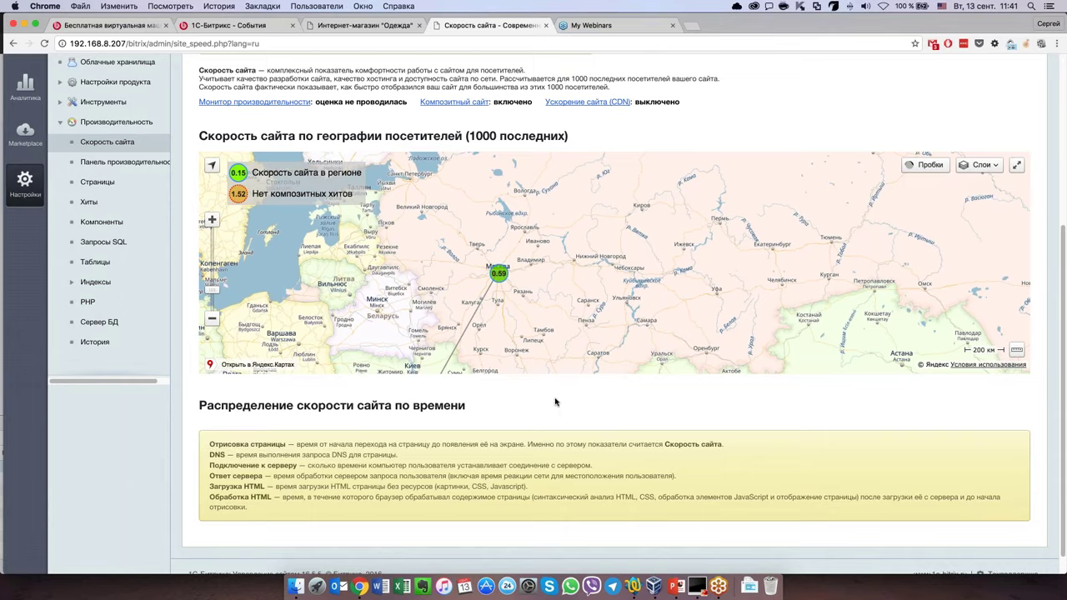
pyautogui.scroll(1, 555, 402)
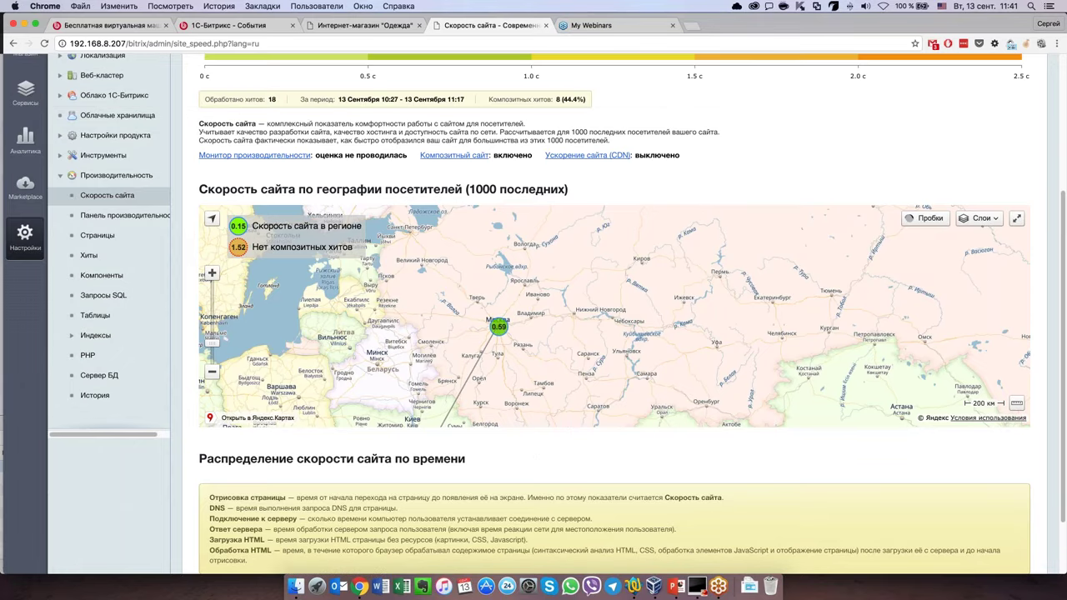
# Open the Панель производительности page in the Производительность section and run the configuration test
pyautogui.click(129, 215)
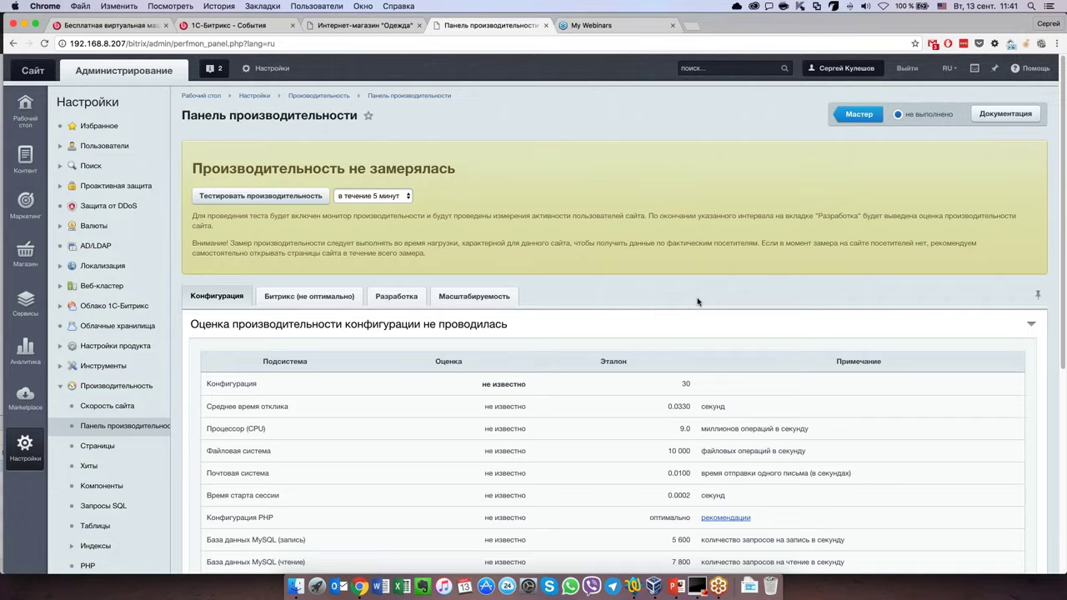
pyautogui.scroll(-2, 698, 302)
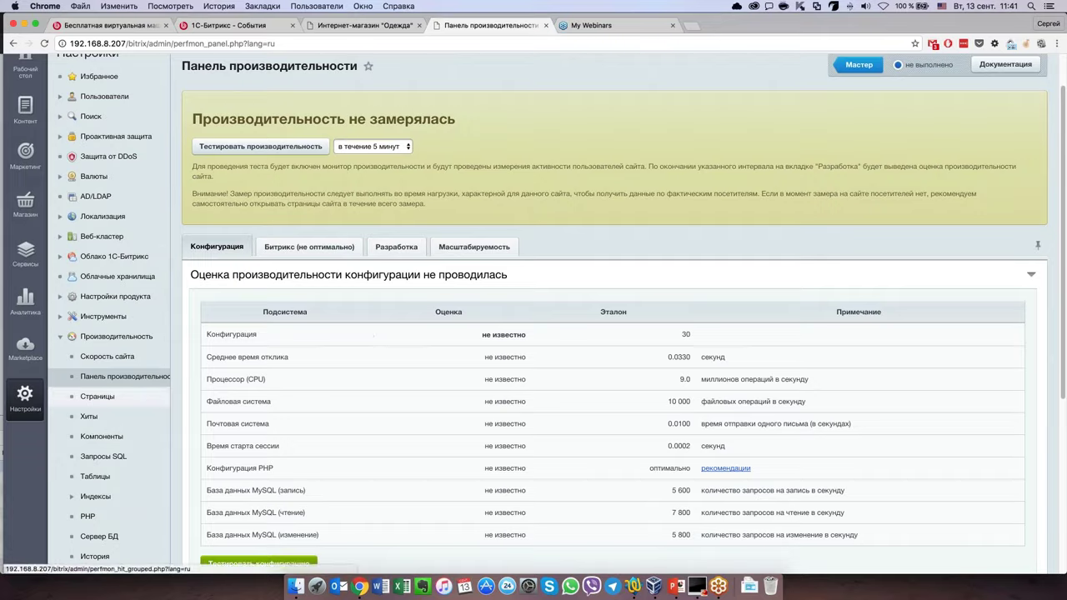
pyautogui.scroll(2, 108, 399)
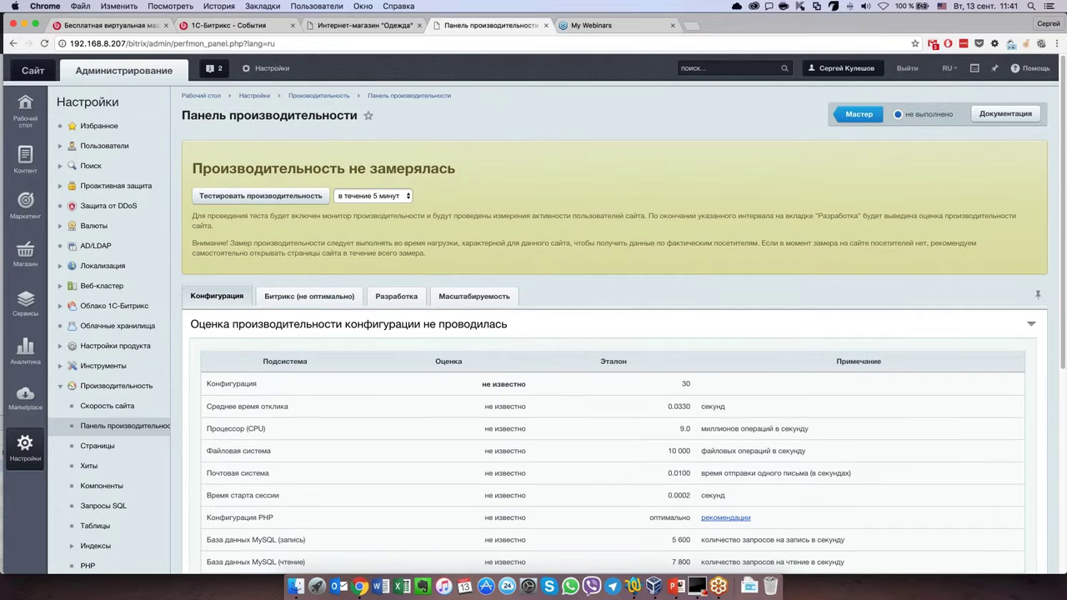
pyautogui.scroll(-4, 625, 266)
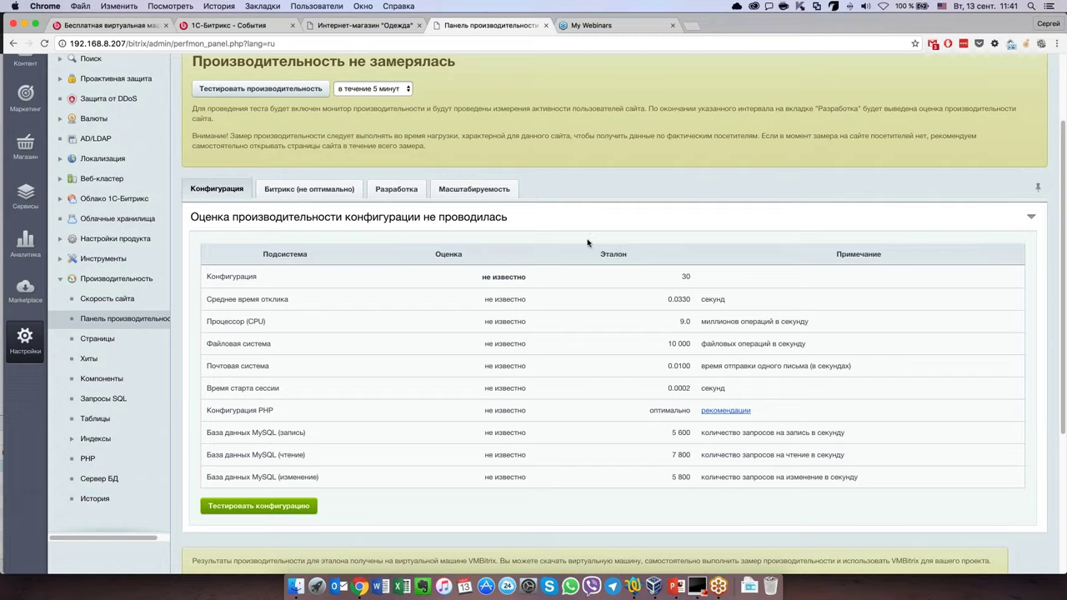
pyautogui.click(292, 506)
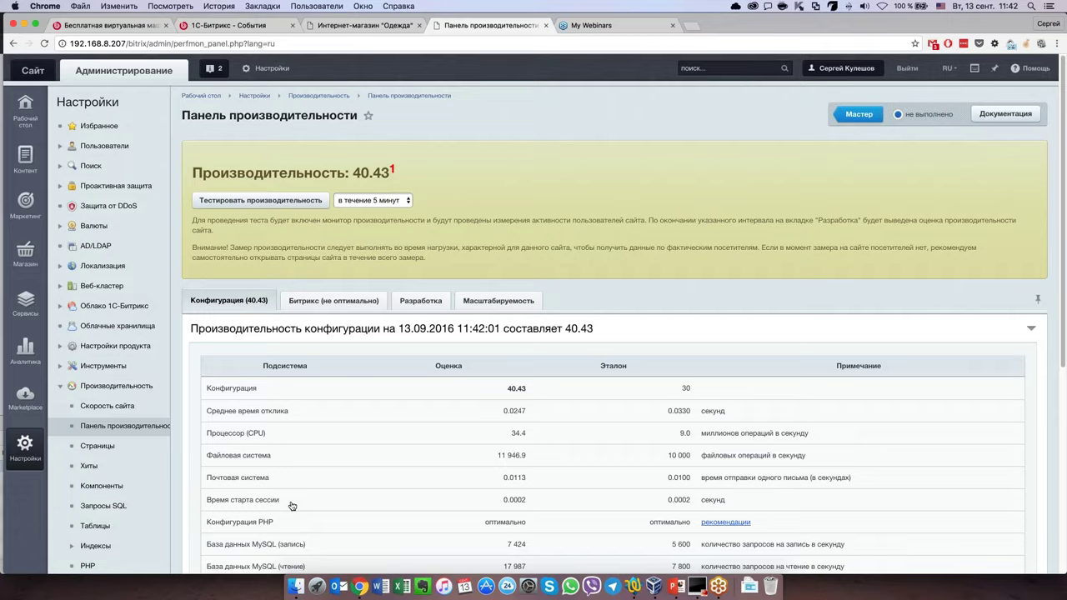
# Examine the overall performance score and compare the response time, CPU, file system, PHP configuration and MySQL ratings with their reference values
pyautogui.scroll(-1, 471, 365)
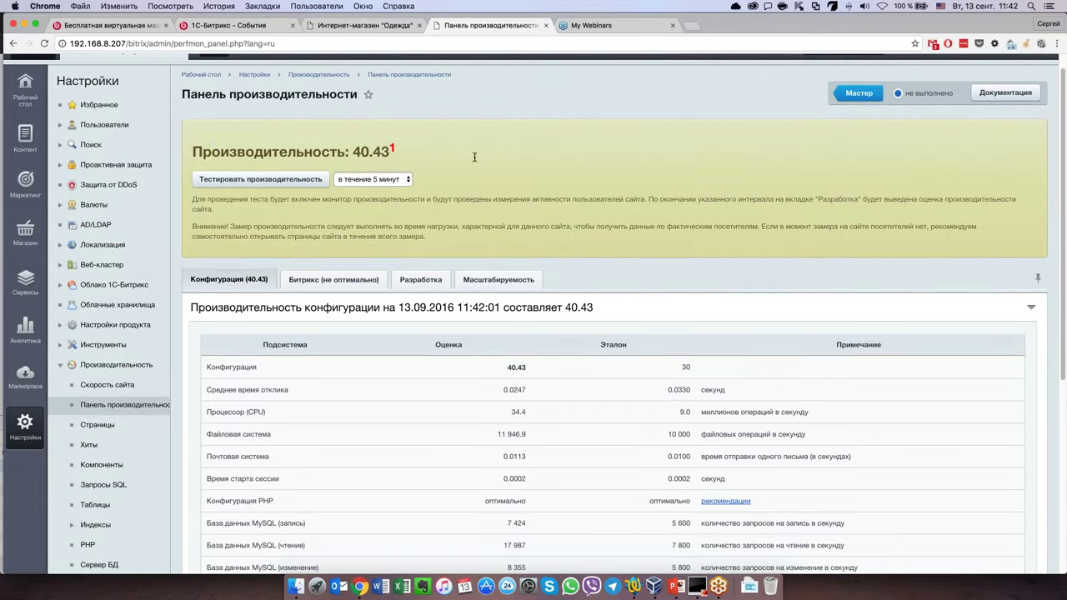
pyautogui.moveTo(474, 158); pyautogui.dragTo(212, 153)
pyautogui.click(554, 402)
pyautogui.scroll(-5, 554, 402)
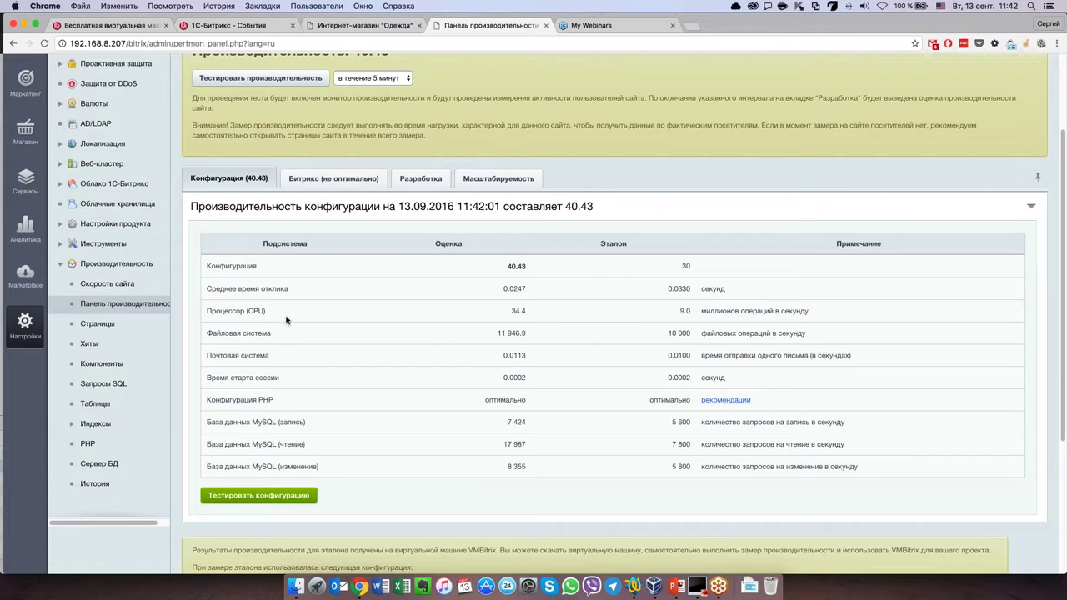
pyautogui.moveTo(535, 311); pyautogui.dragTo(504, 288)
pyautogui.click(544, 298)
pyautogui.moveTo(497, 334); pyautogui.dragTo(538, 337)
pyautogui.click(538, 336)
pyautogui.doubleClick(485, 401)
pyautogui.click(485, 400)
pyautogui.moveTo(305, 435); pyautogui.dragTo(331, 468)
pyautogui.click(331, 469)
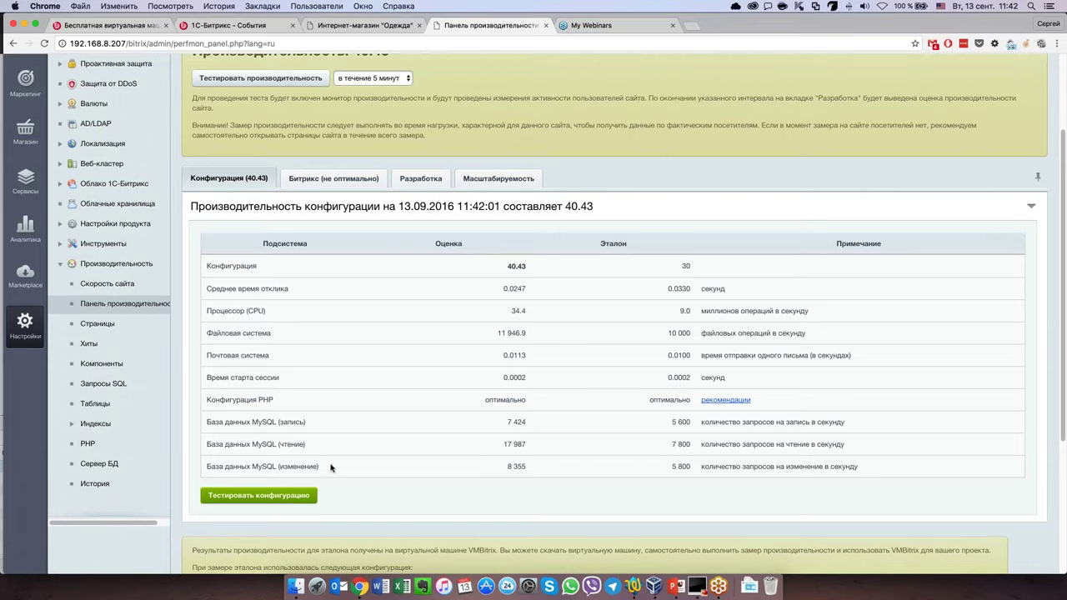